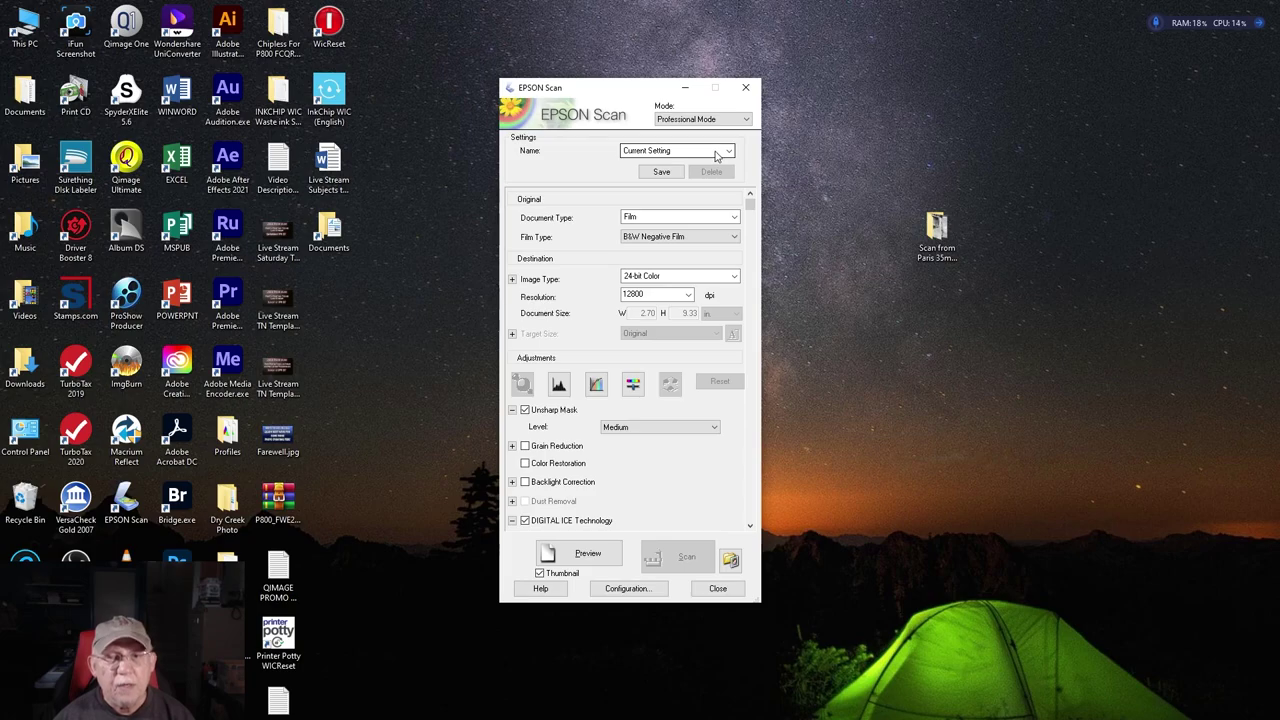
- Look through the saved settings presets without applying one, and choose 24-bit Color as the image type
click(710, 152)
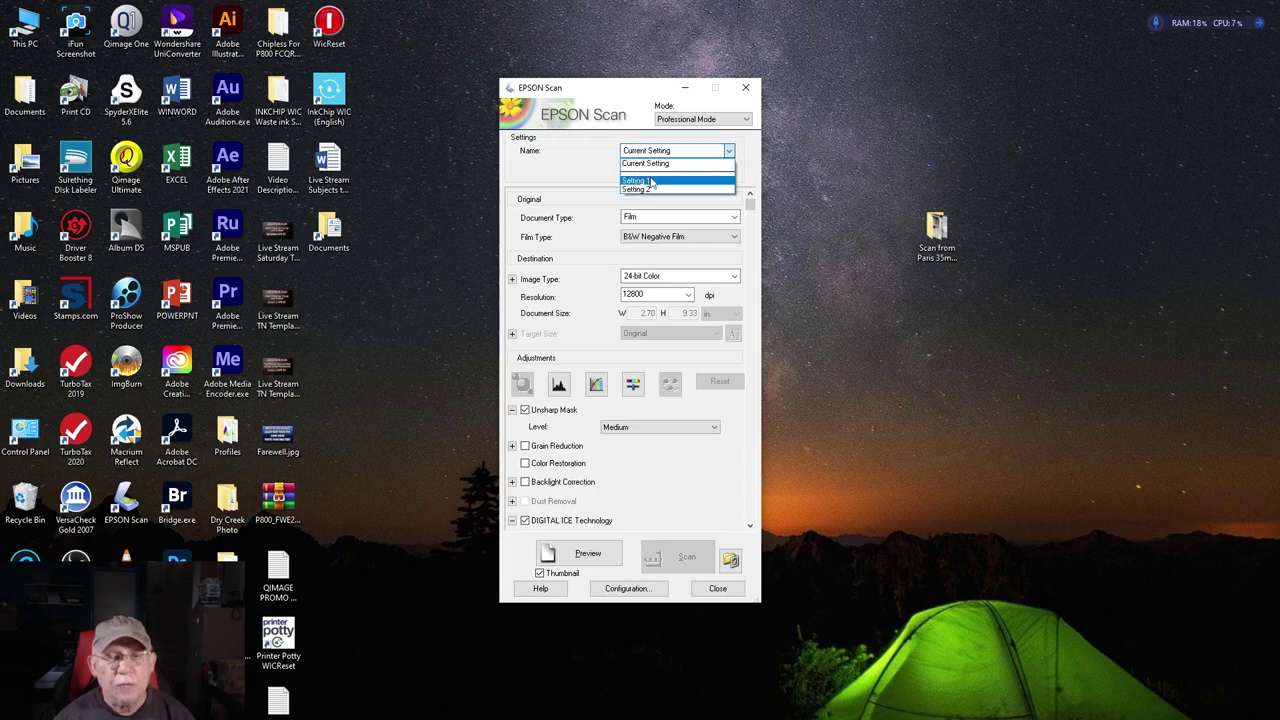
click(748, 170)
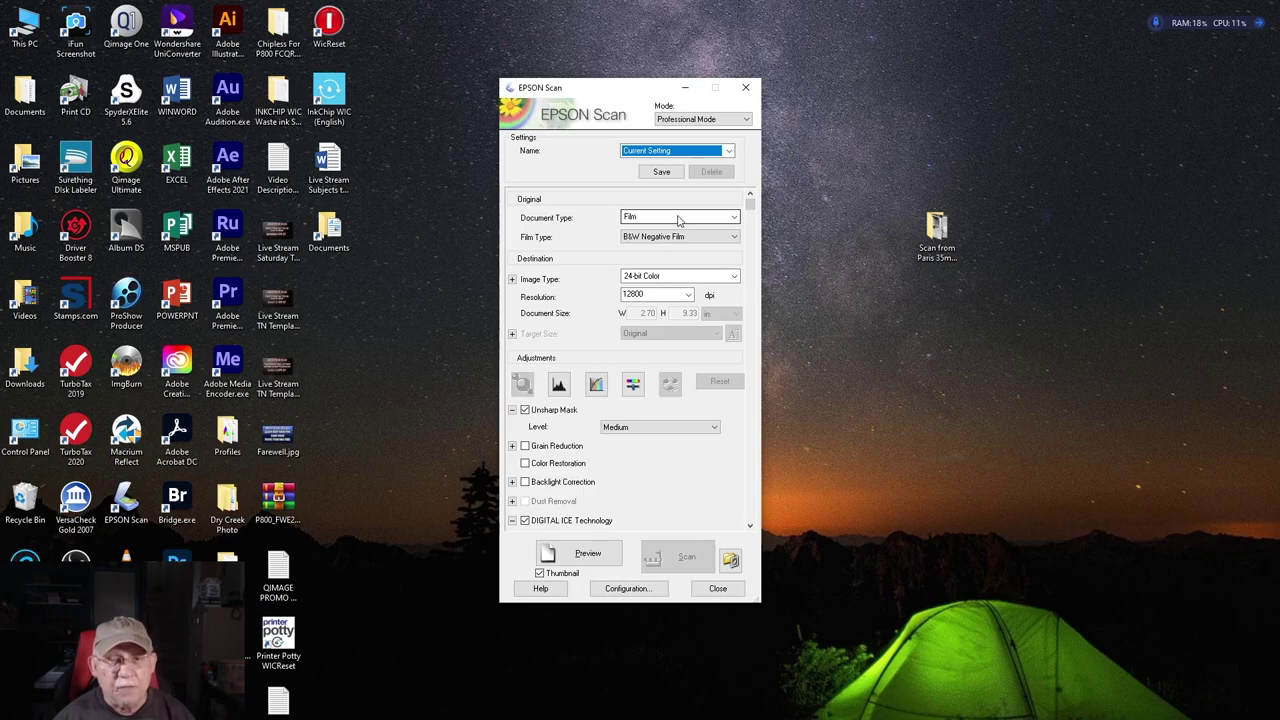
click(665, 277)
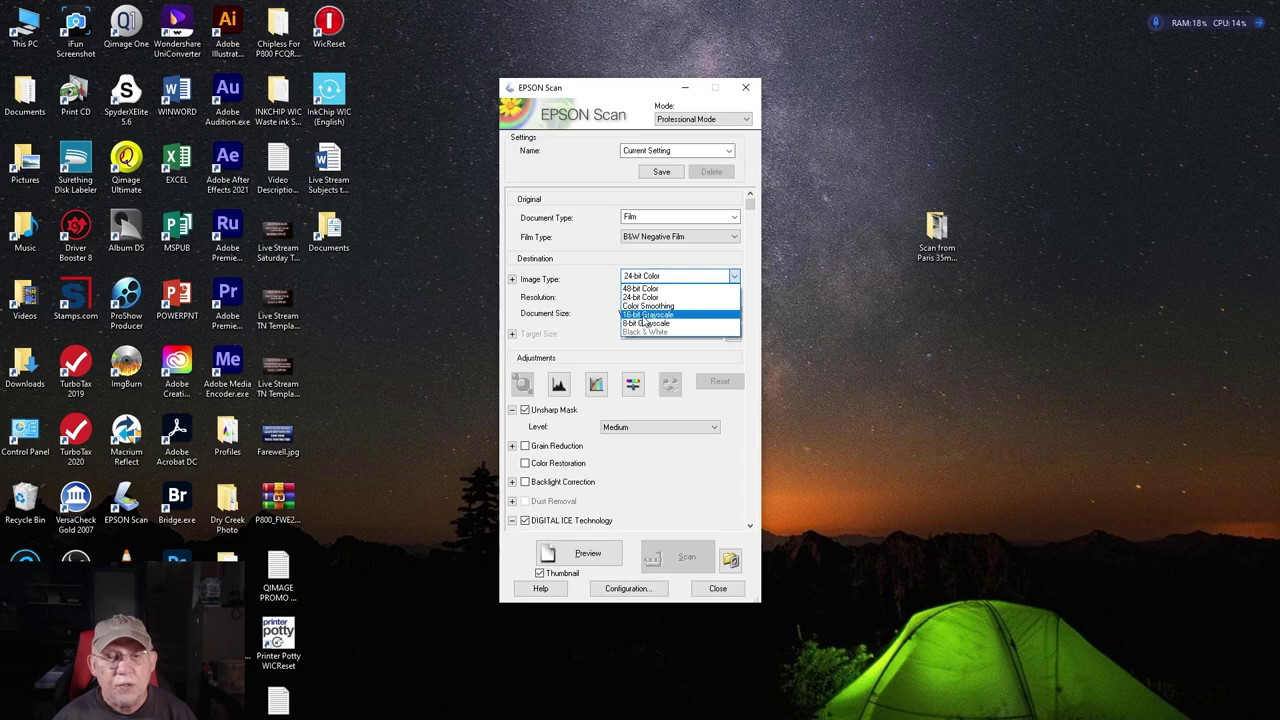
click(645, 297)
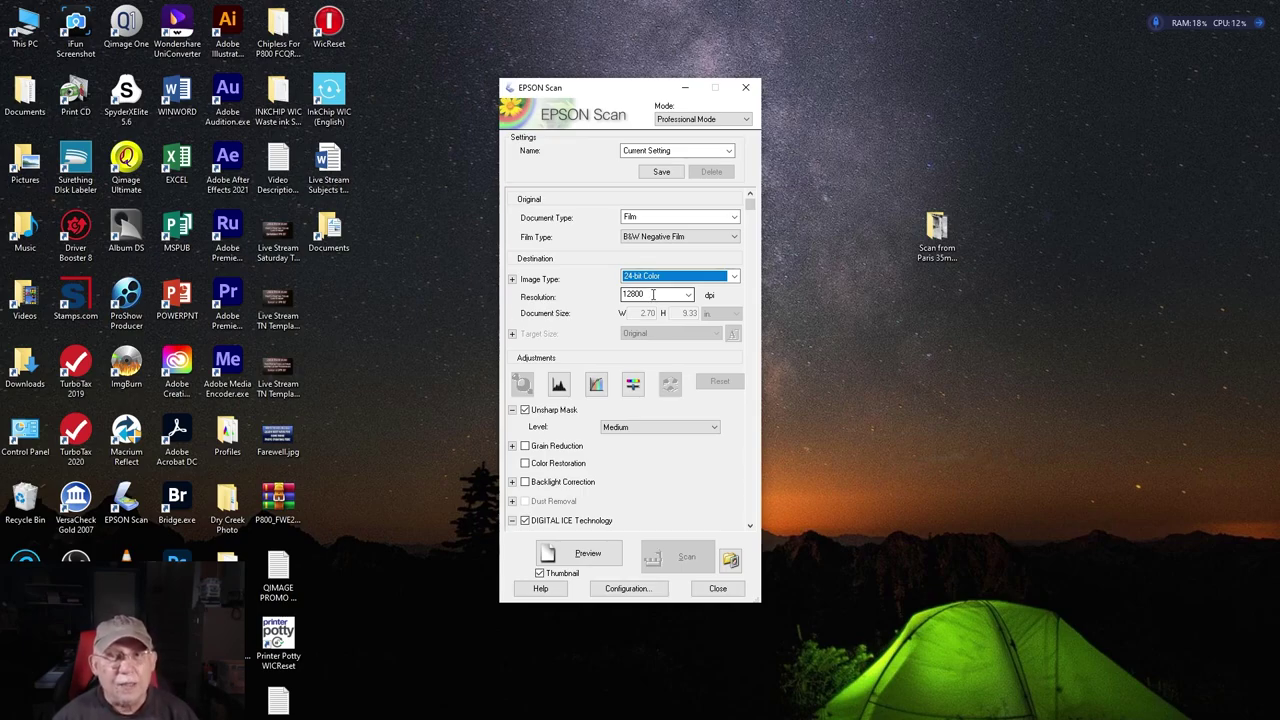
- Work out the enlargement factor by dividing 12800 by 300 in Calculator, and close Calculator
key(super)
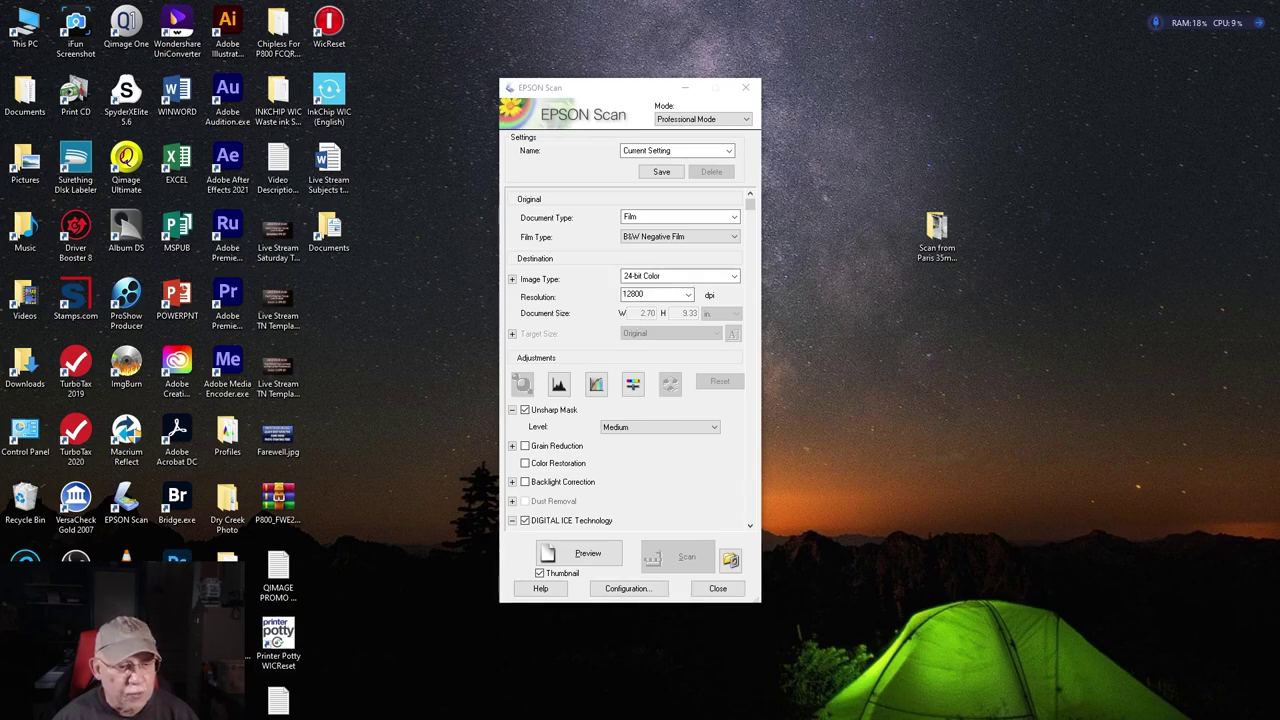
text(calc)
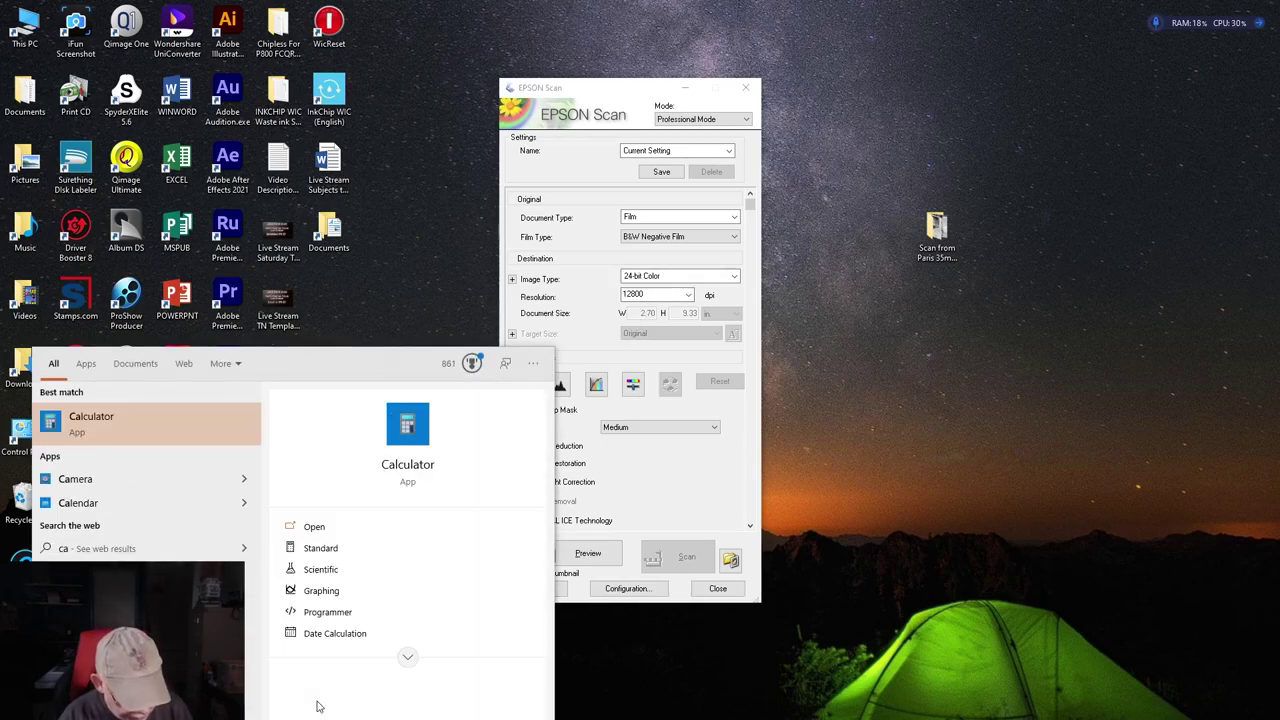
key(Return)
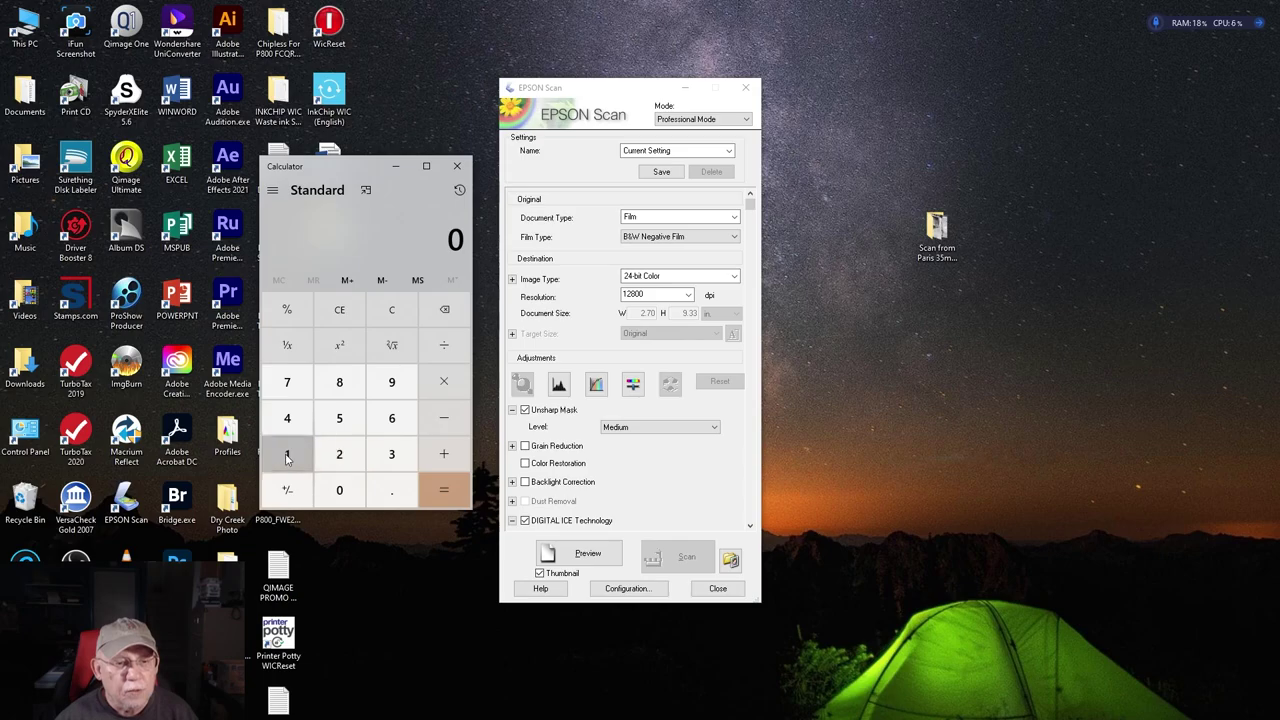
click(300, 455)
click(330, 457)
click(340, 384)
double_click(342, 492)
click(444, 345)
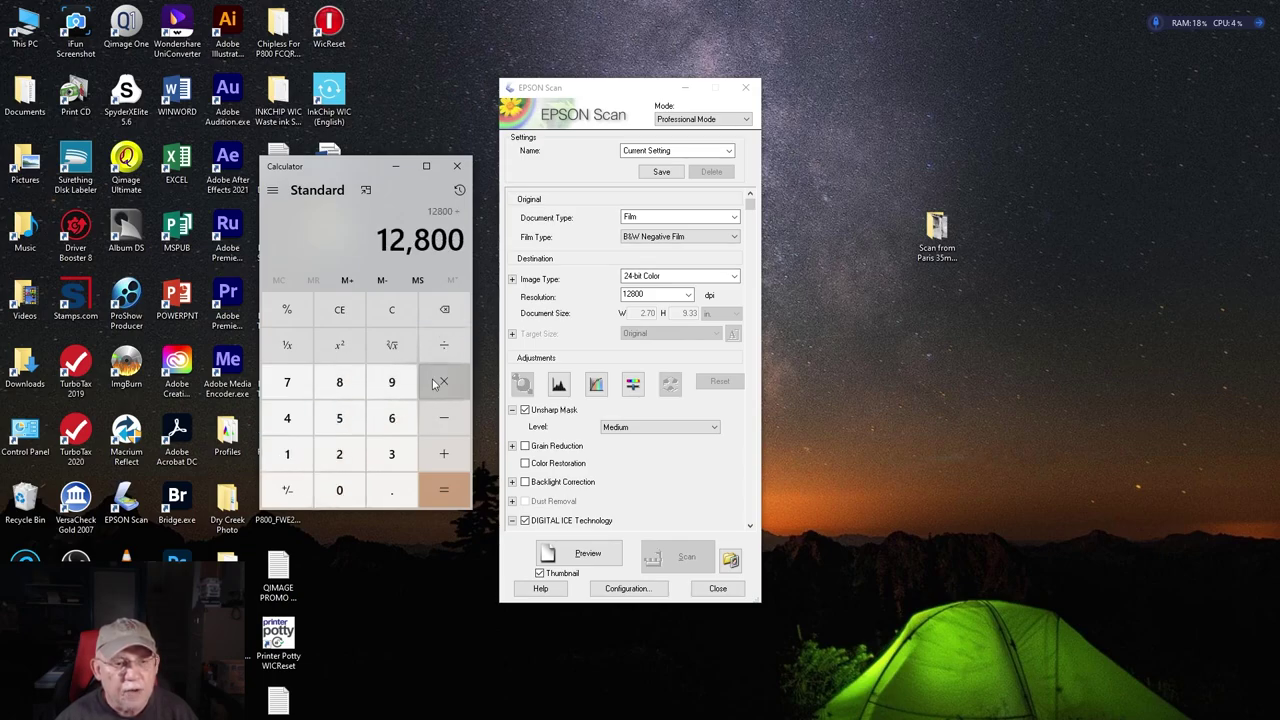
click(392, 455)
double_click(339, 490)
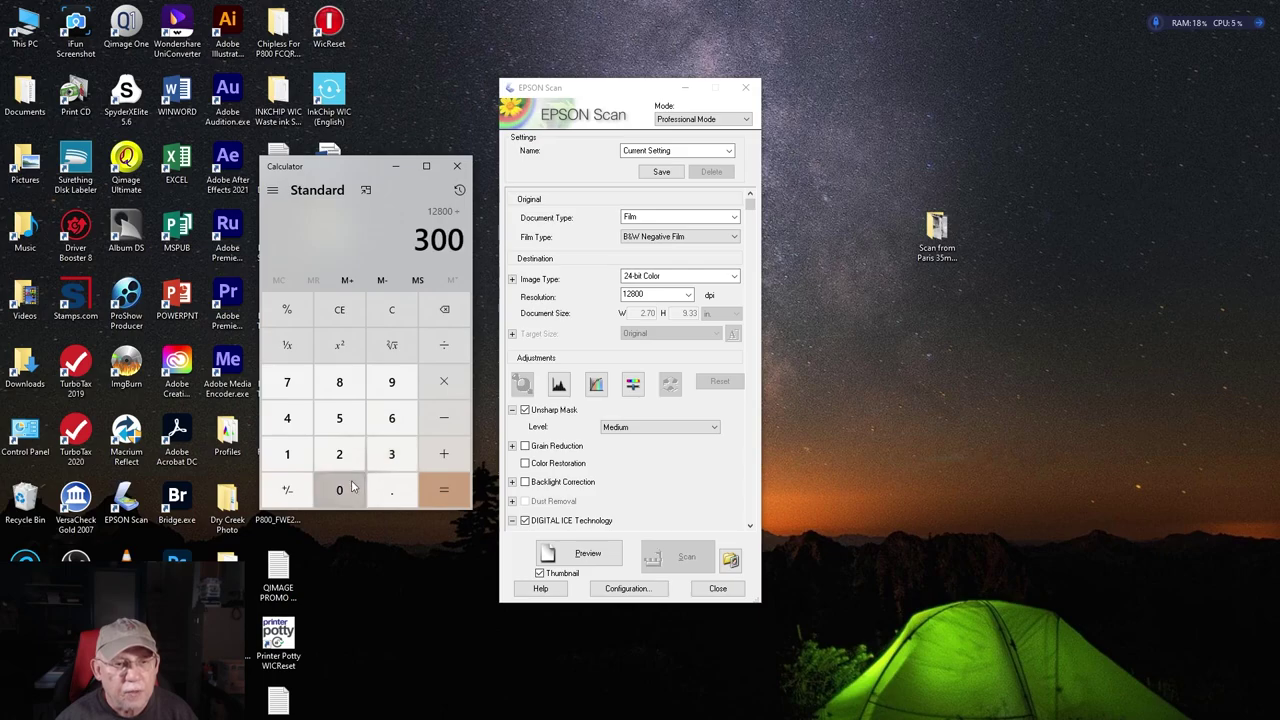
click(437, 488)
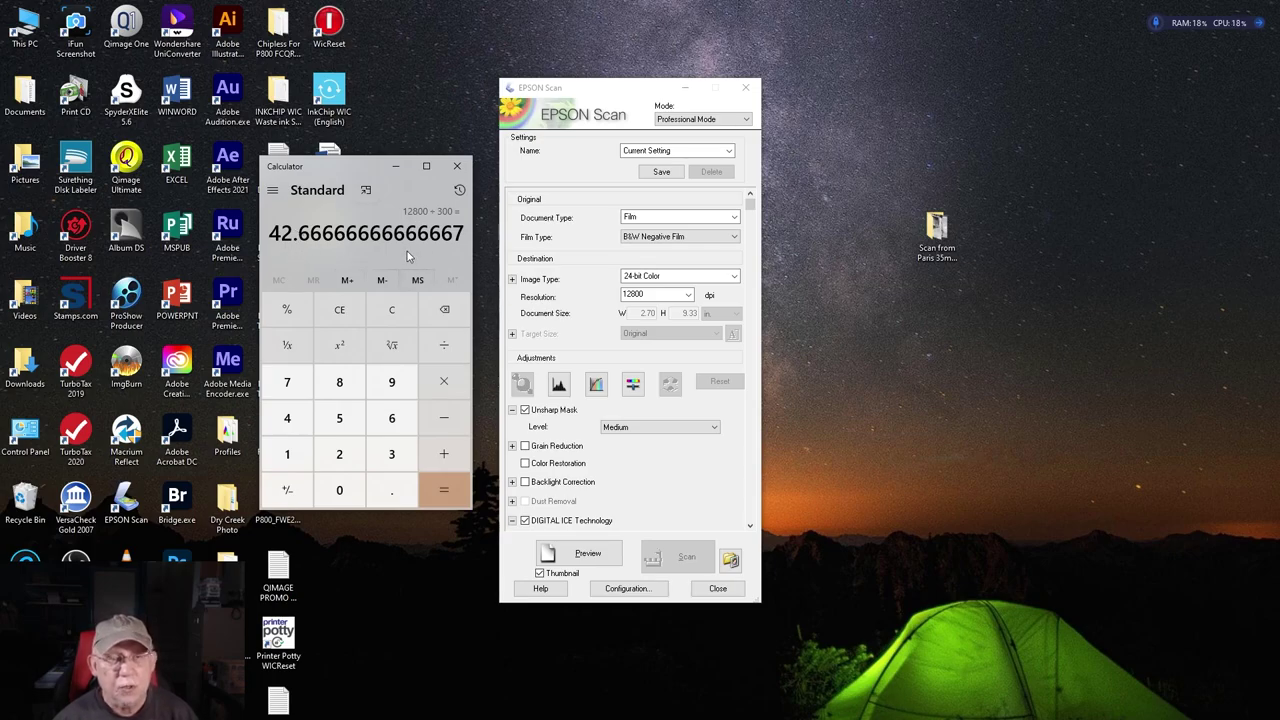
click(646, 293)
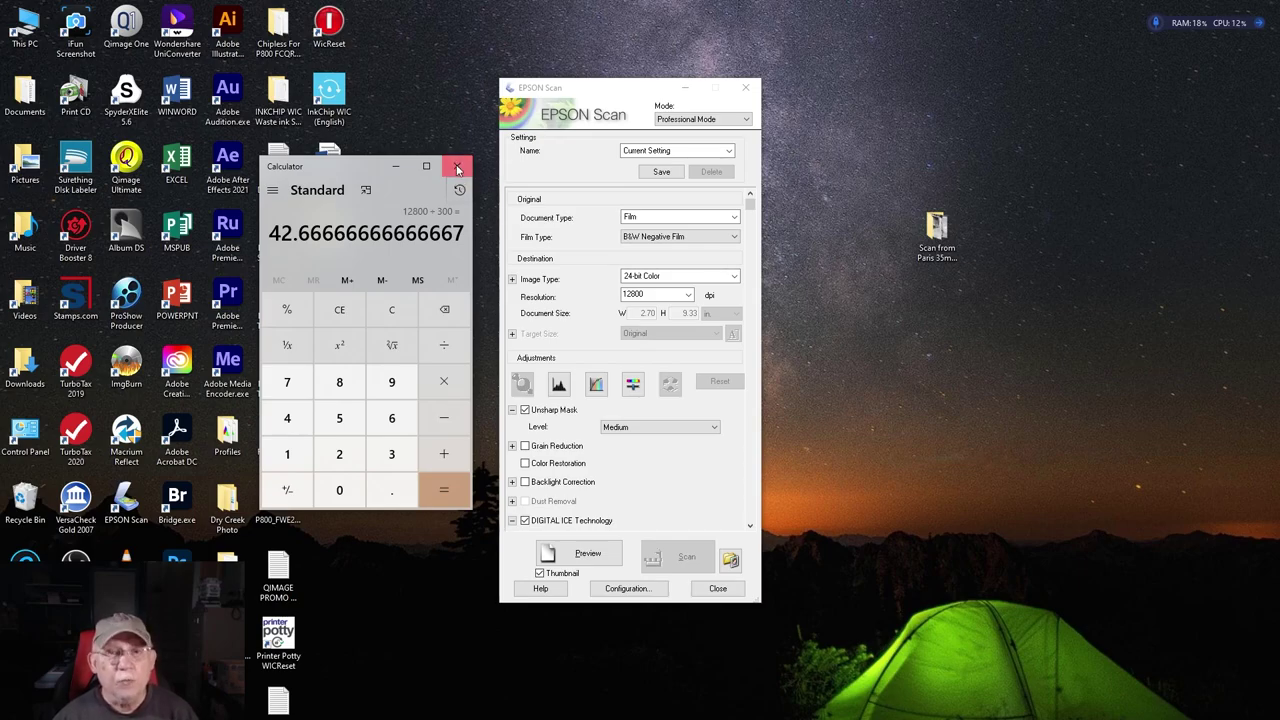
click(457, 168)
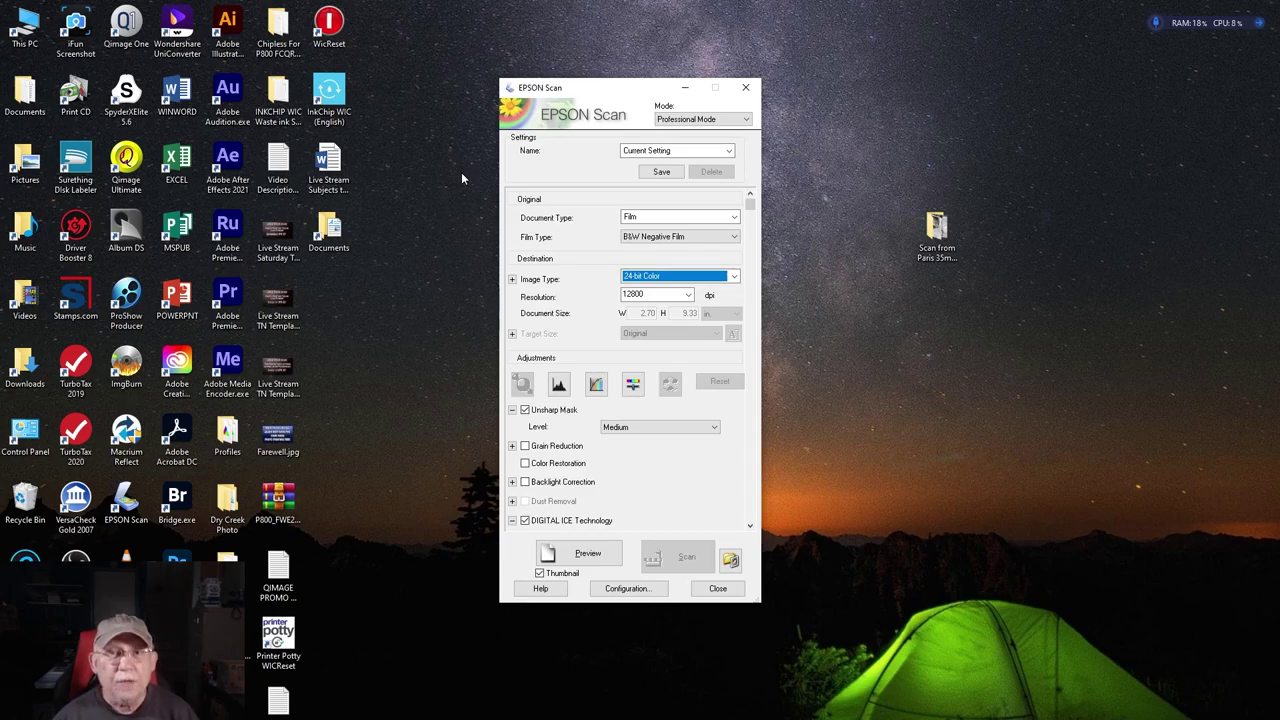
- Examine the Histogram Adjustment, Tone Correction and Image Adjustment dialogs, and close them without changing any values
click(561, 387)
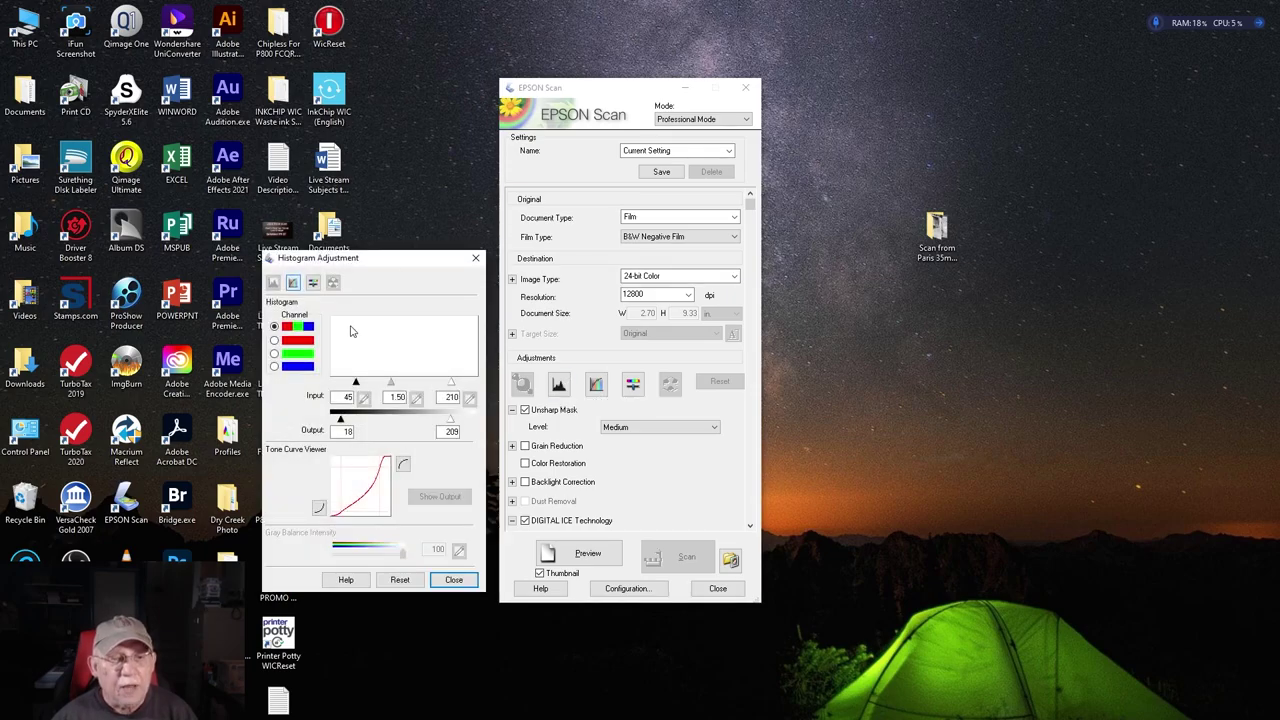
click(596, 388)
drag(344, 299, 413, 306)
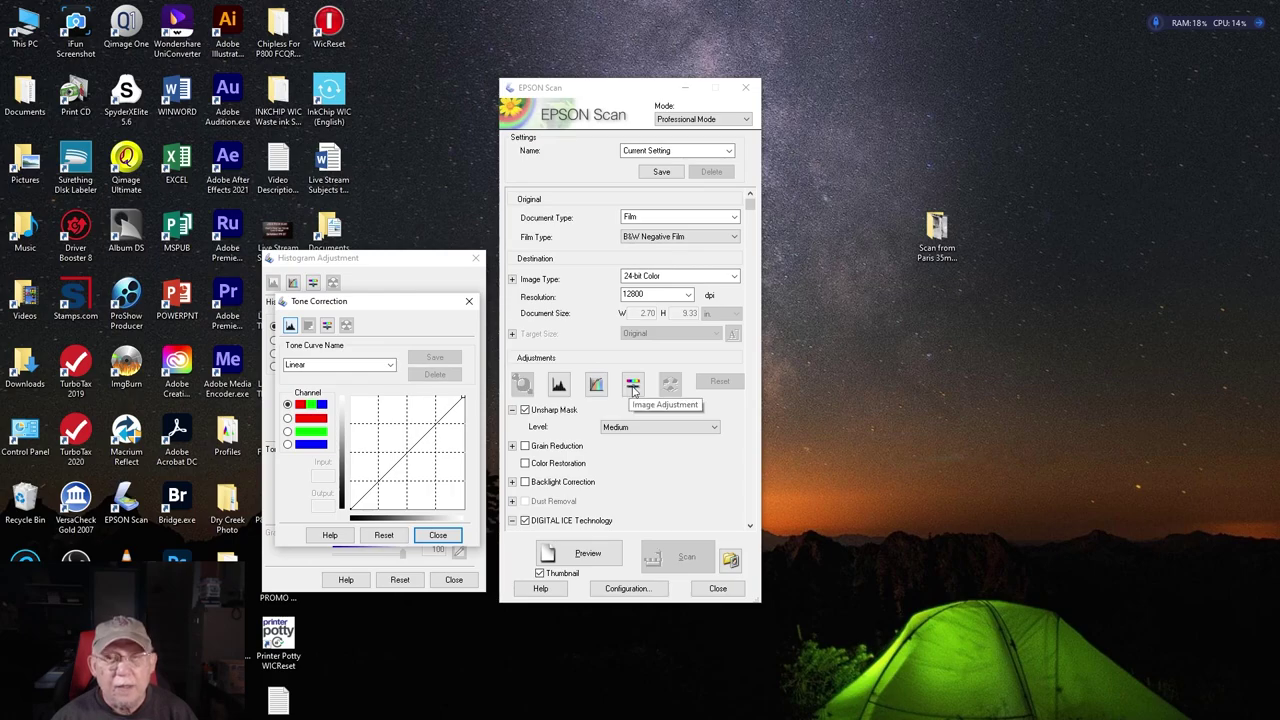
click(469, 301)
click(475, 259)
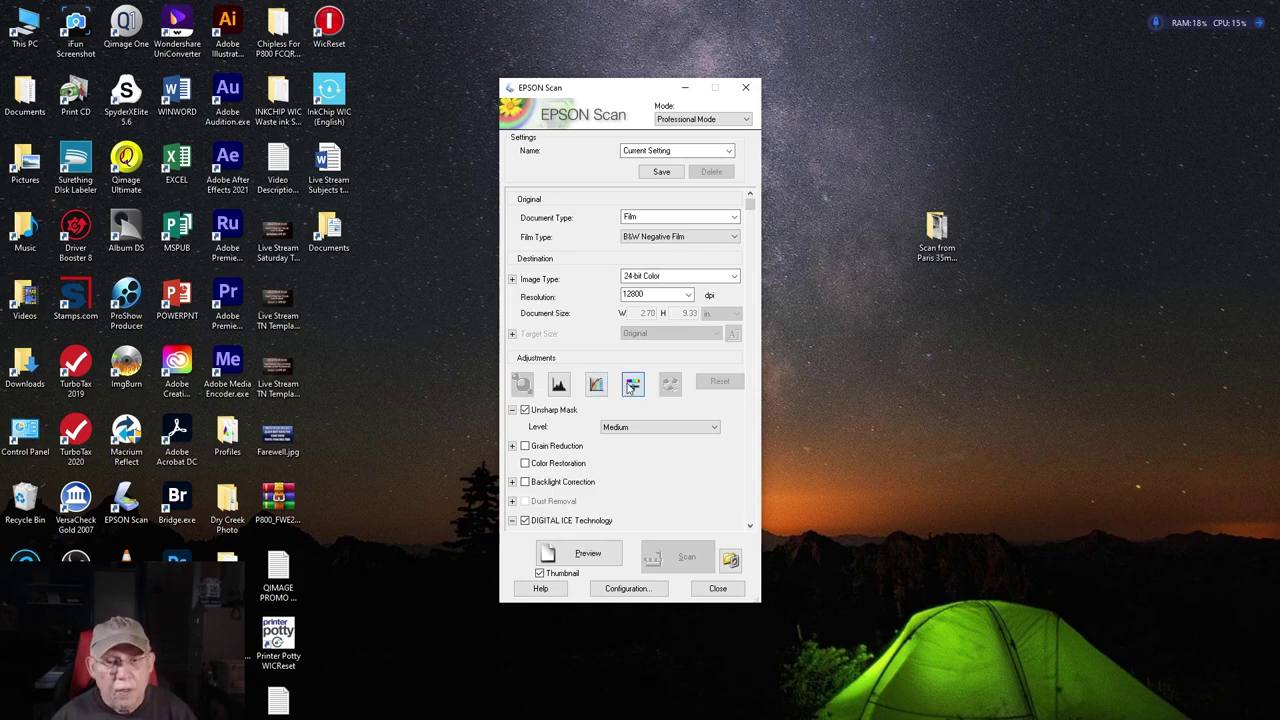
drag(403, 308, 434, 254)
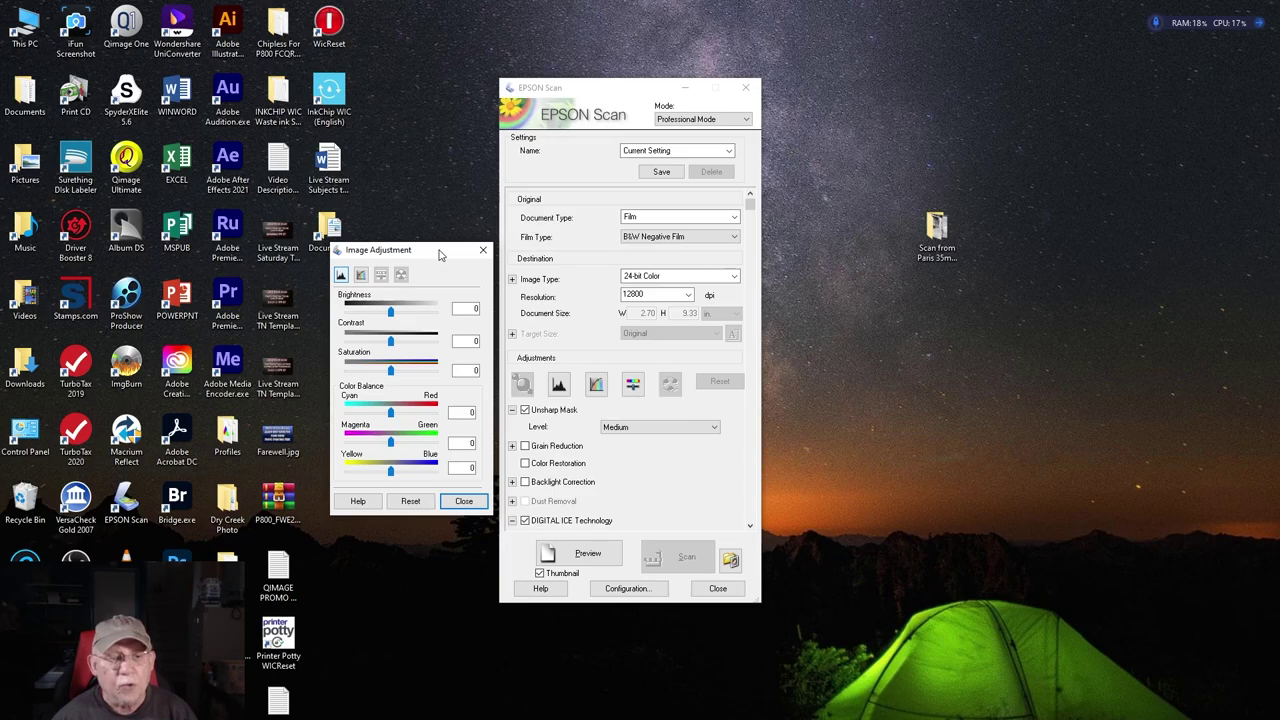
click(483, 250)
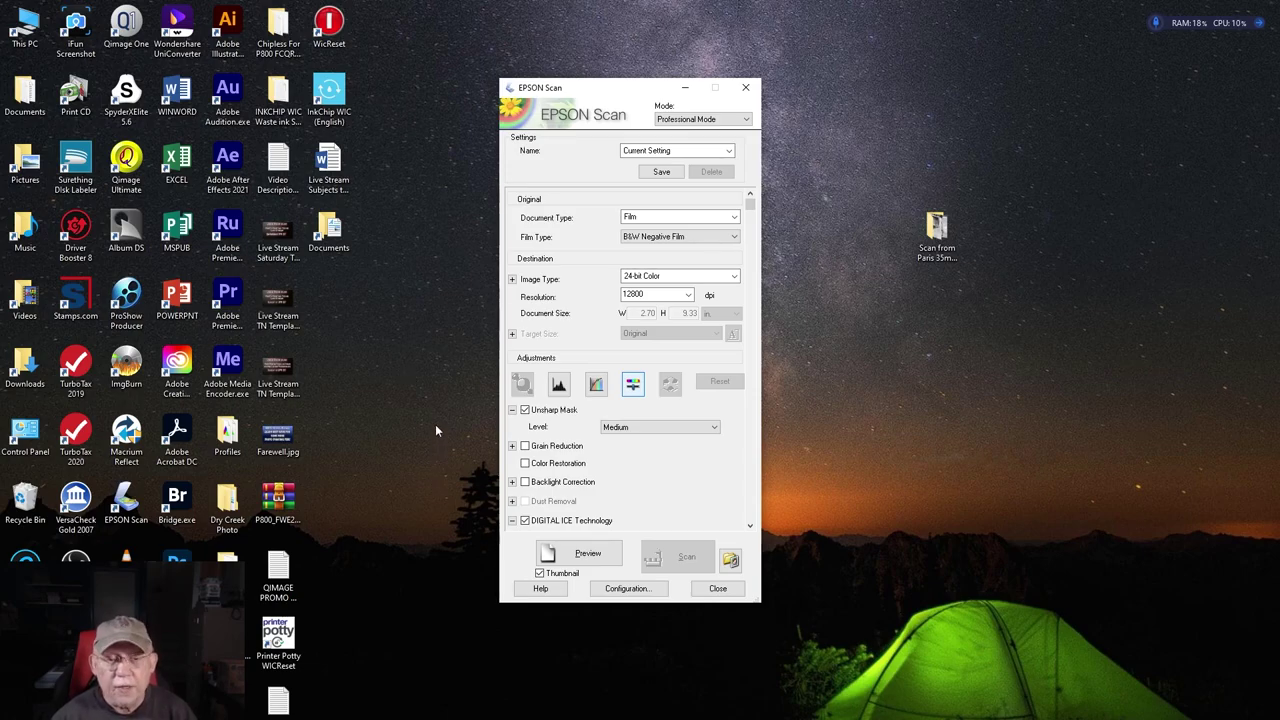
- Generate a thumbnail preview of the B&W negatives and place the scan settings window beside the preview
click(525, 483)
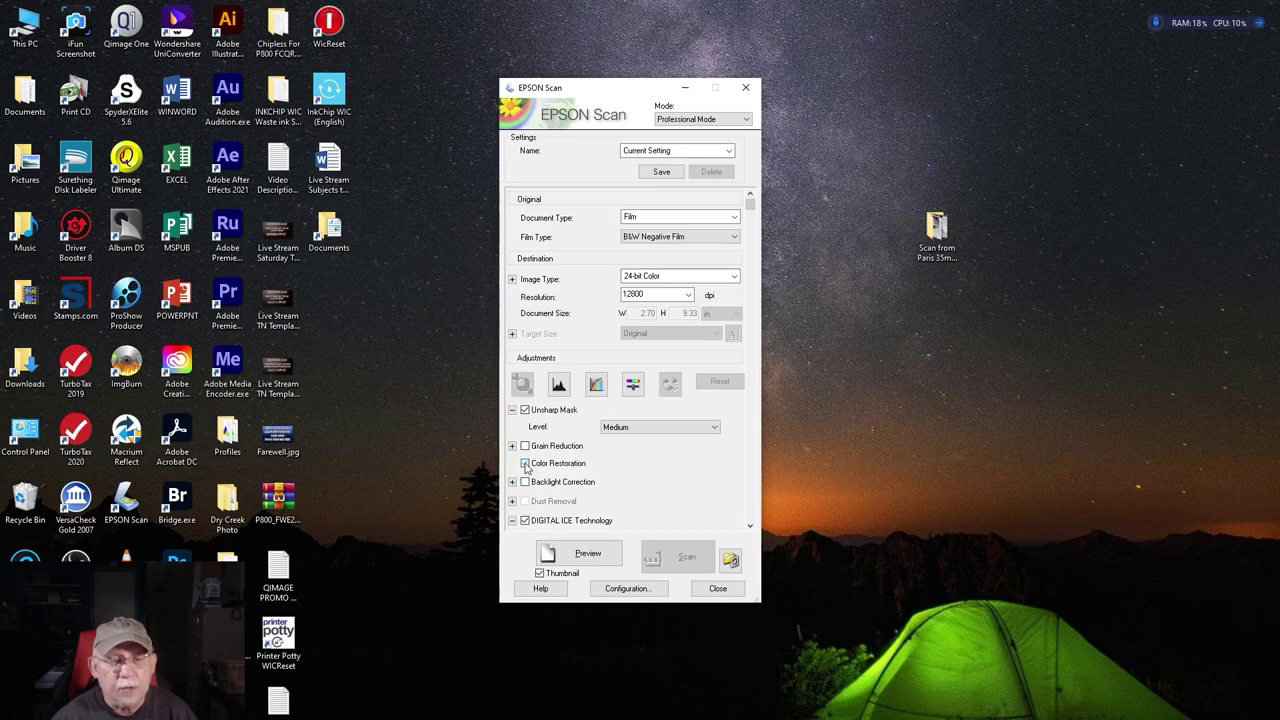
drag(640, 90, 701, 79)
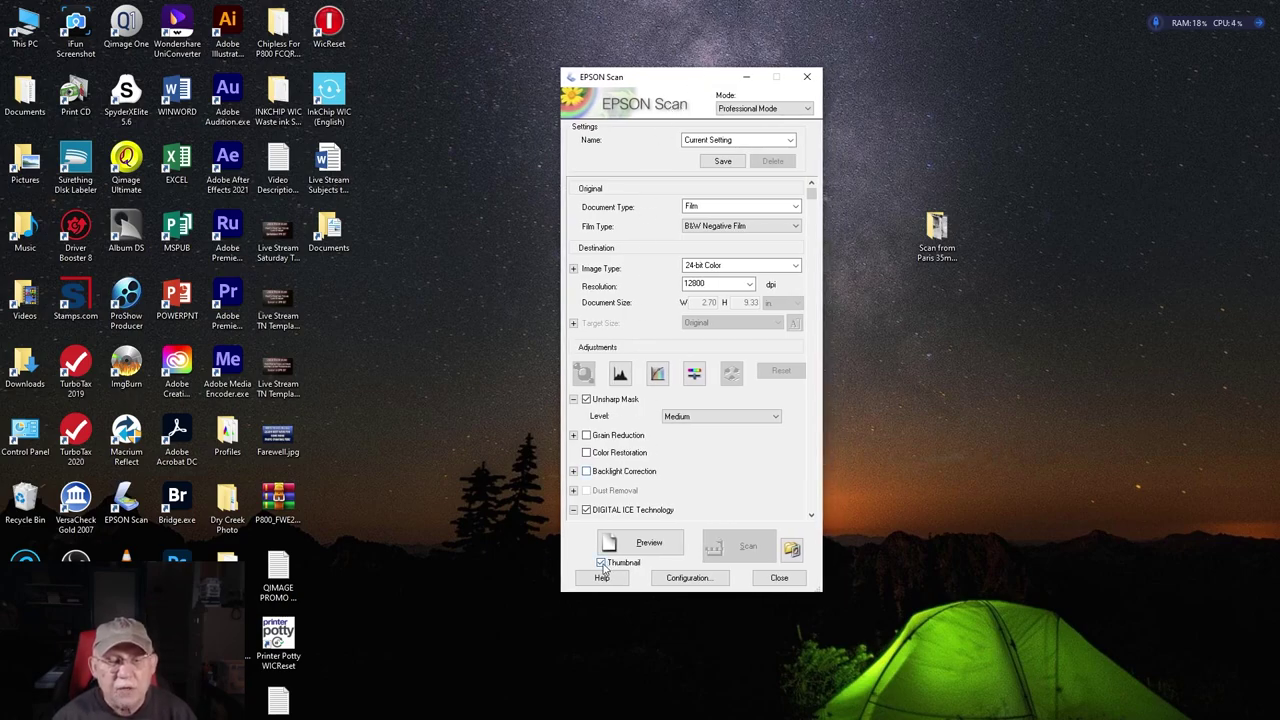
click(649, 545)
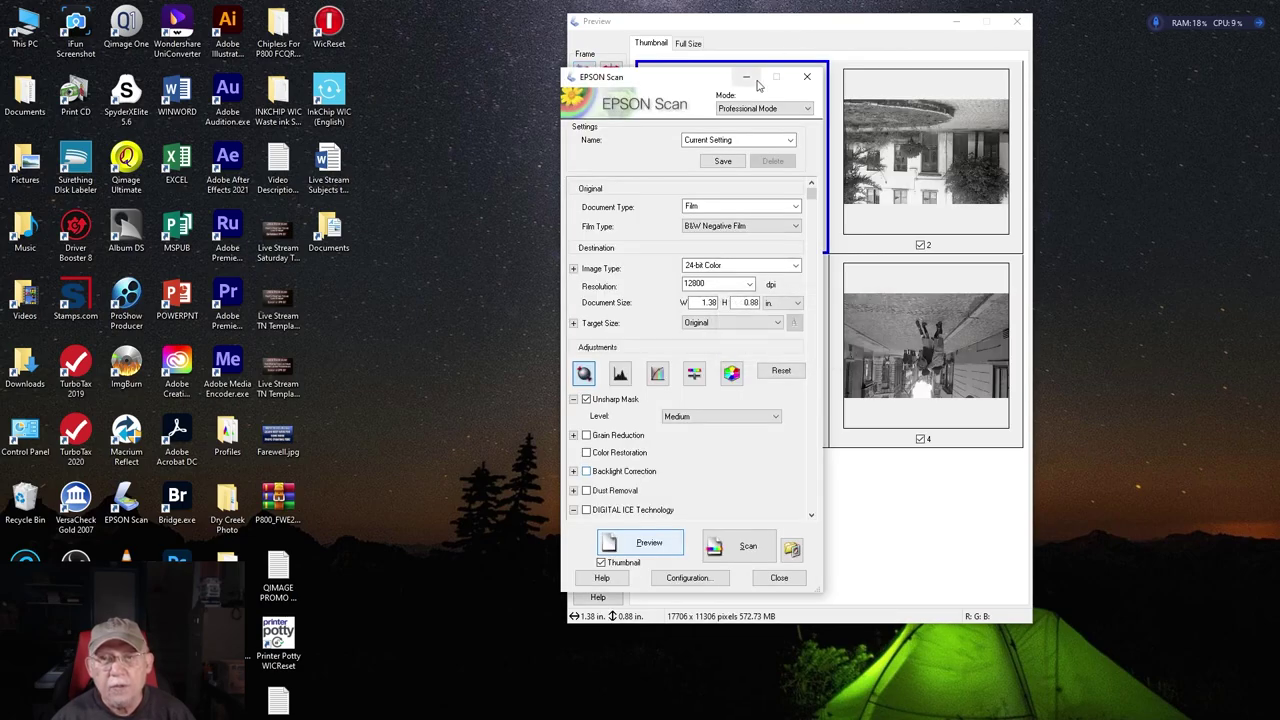
drag(712, 80, 446, 63)
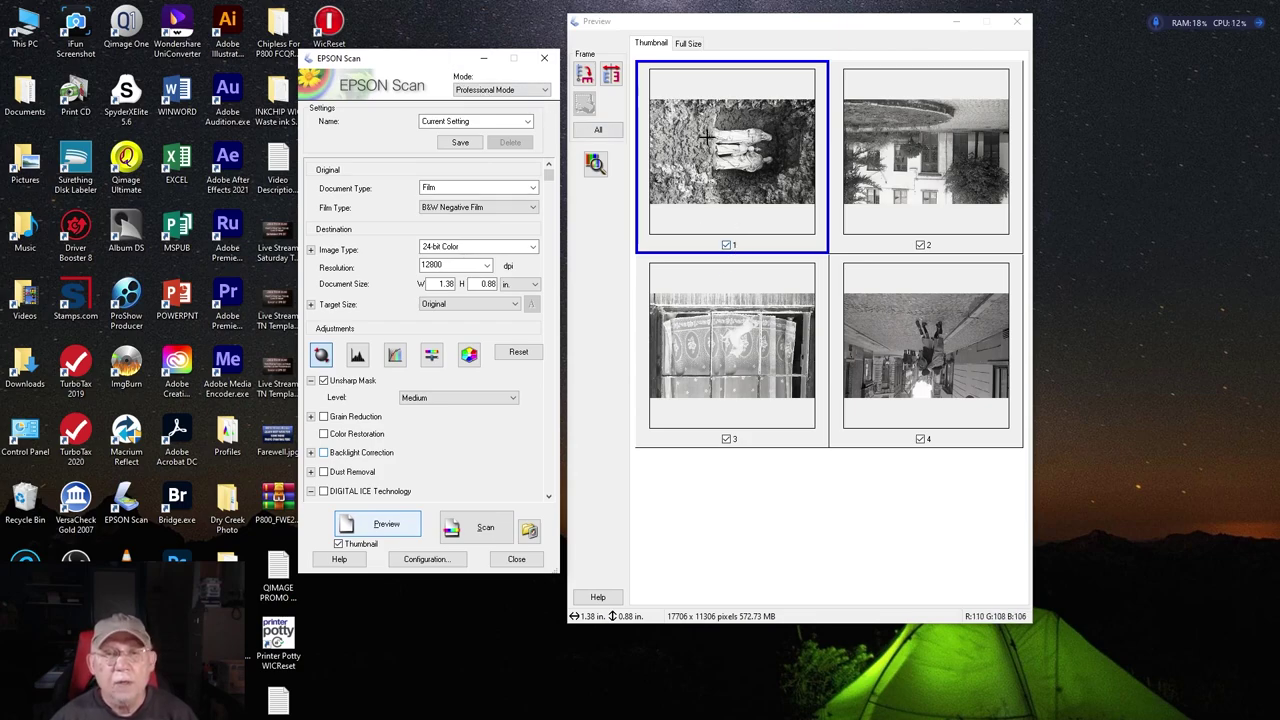
- Turn the preview frames upright by rotating frame 1 by 90° clockwise and frames 2, 3 and 4 by 180° each
click(585, 75)
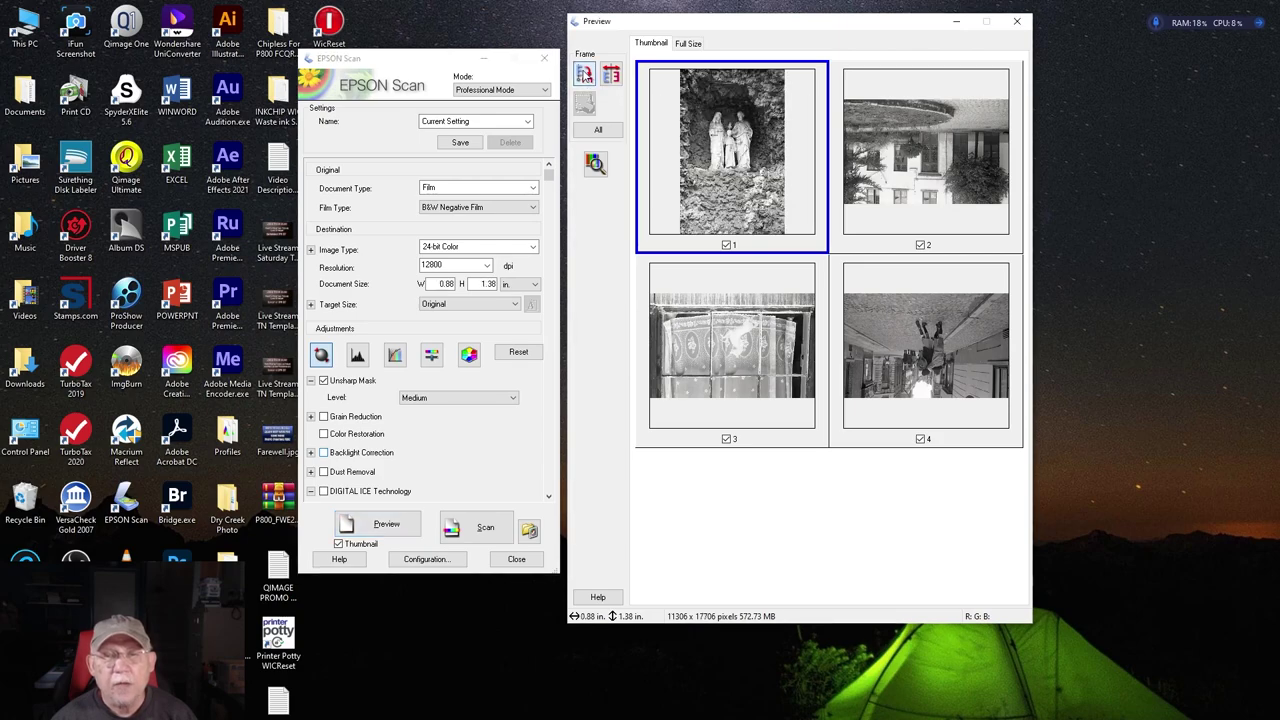
click(938, 148)
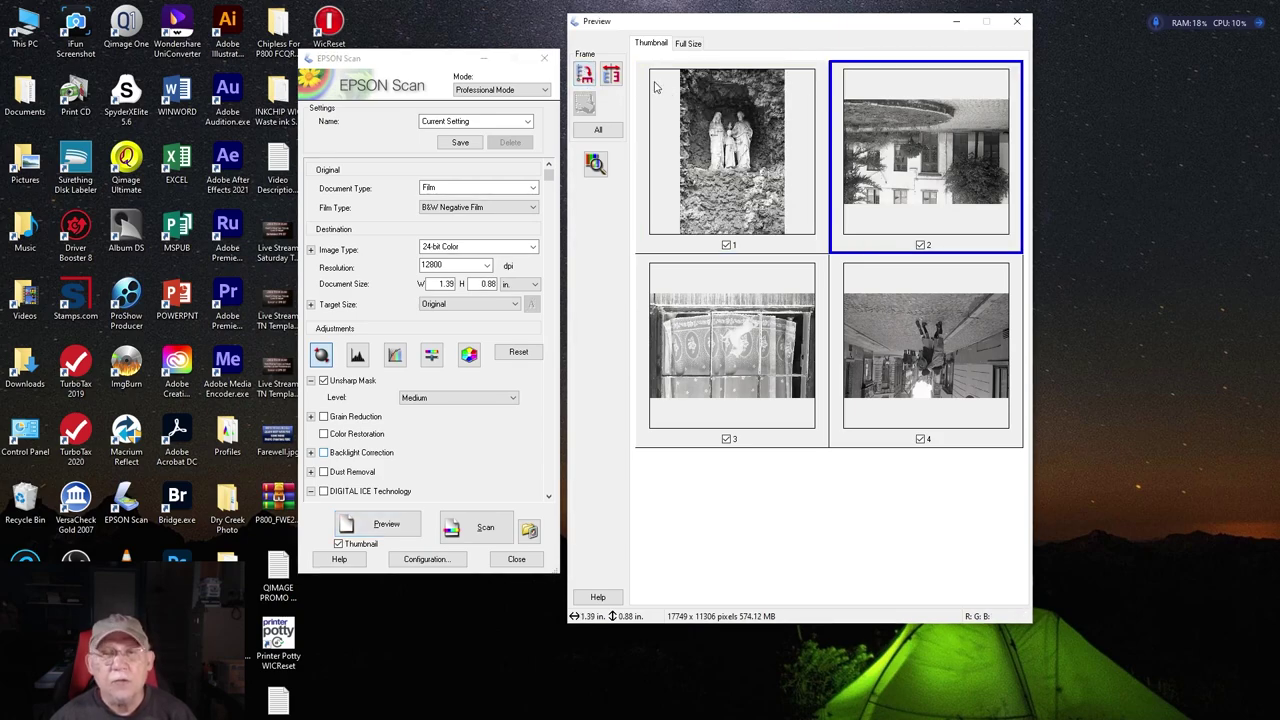
click(590, 77)
click(590, 77)
click(690, 310)
click(585, 75)
click(585, 75)
click(878, 310)
click(588, 77)
click(588, 77)
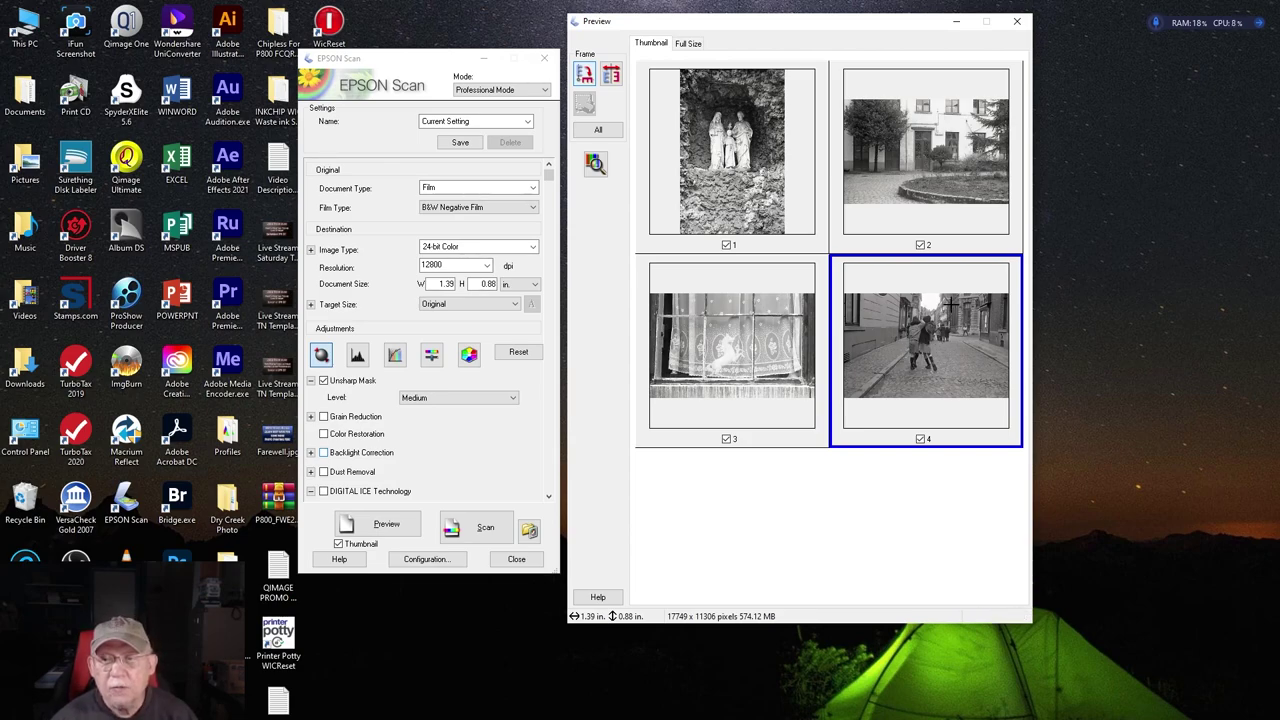
- Exclude all four preview frames from the scan selection
click(920, 245)
click(727, 245)
click(727, 439)
click(920, 439)
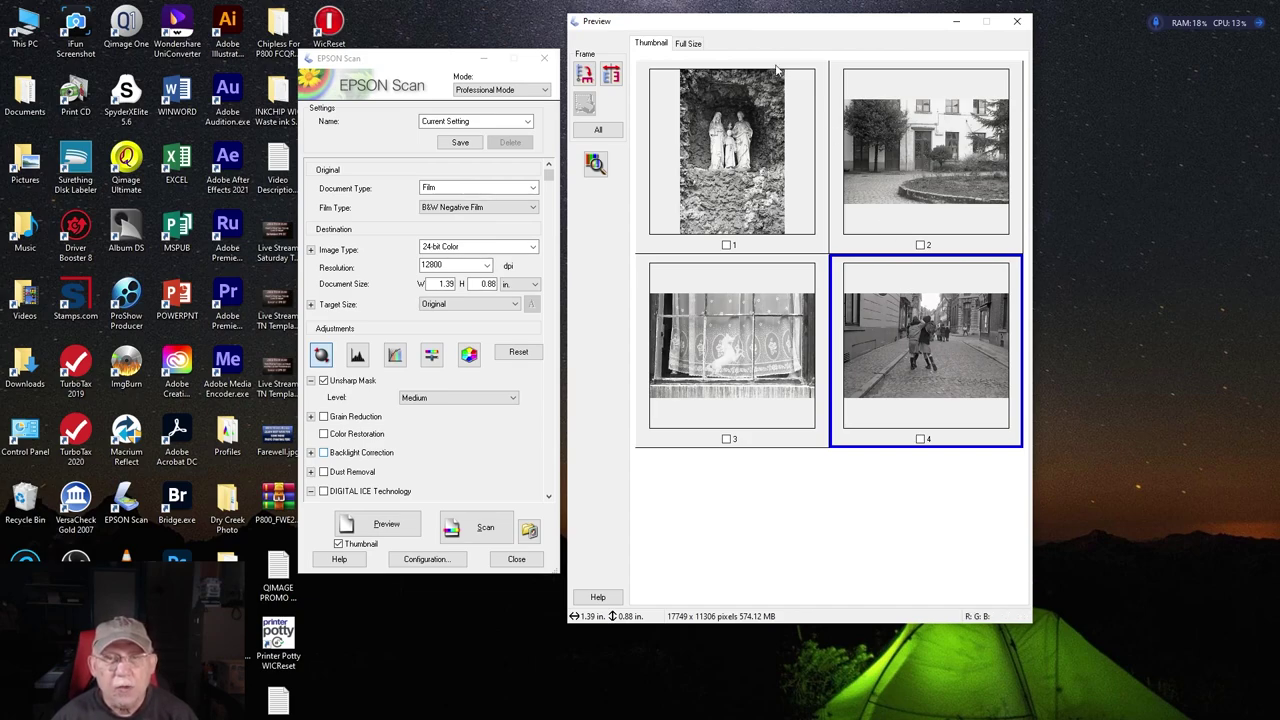
- View frame 4 at full size, return to the thumbnails and mark only frame 4 for scanning
click(688, 44)
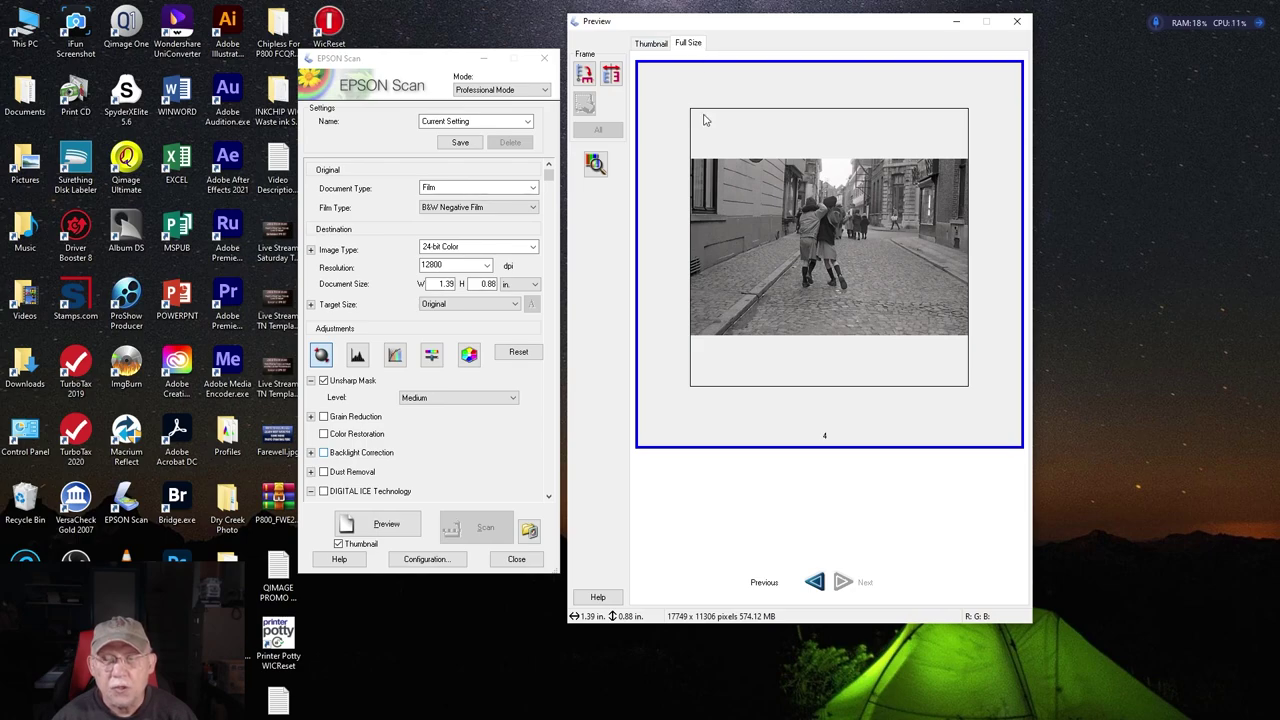
click(900, 355)
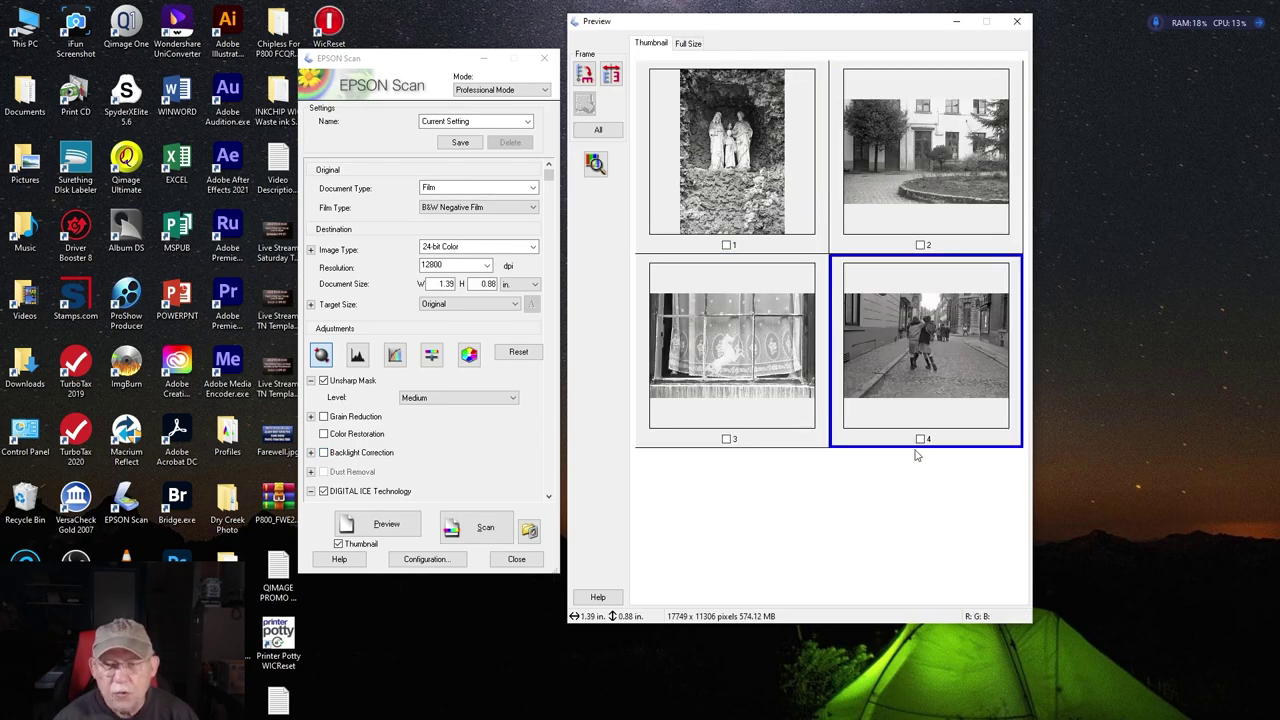
click(921, 439)
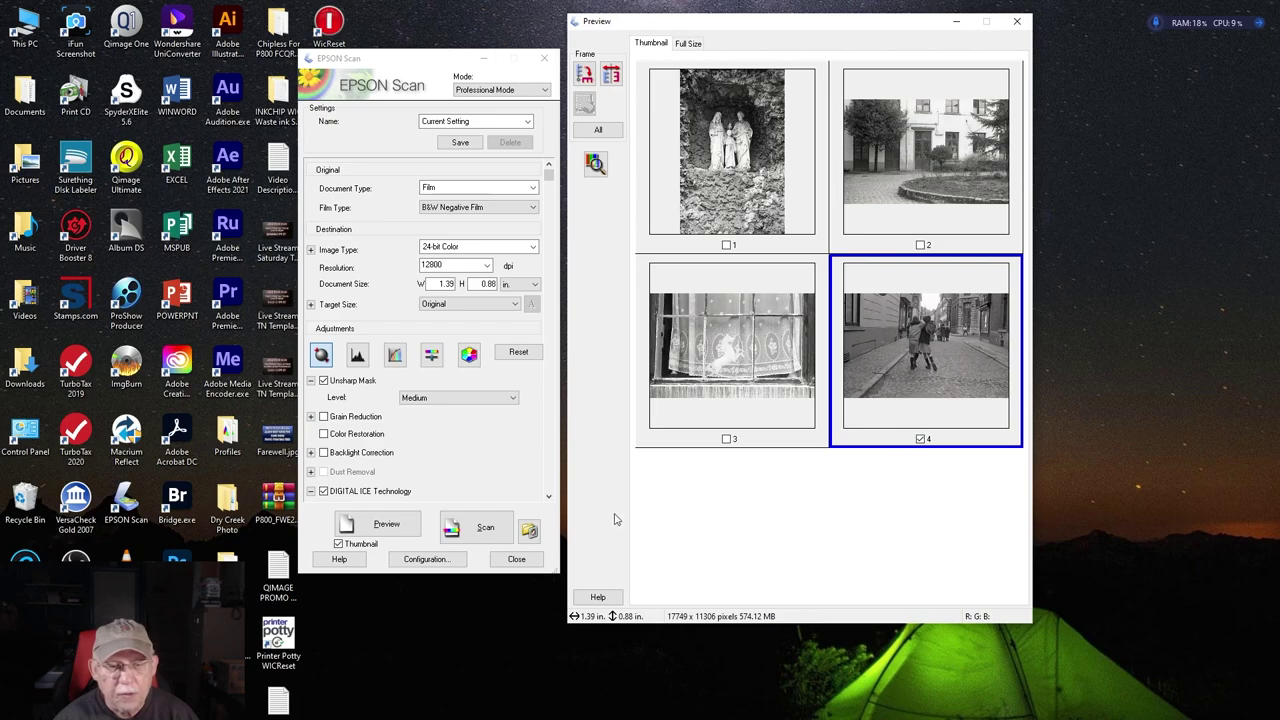
- Open the file save settings and keep the desktop folder "Scan from Paris 35mm Negatives" as the save location
click(529, 531)
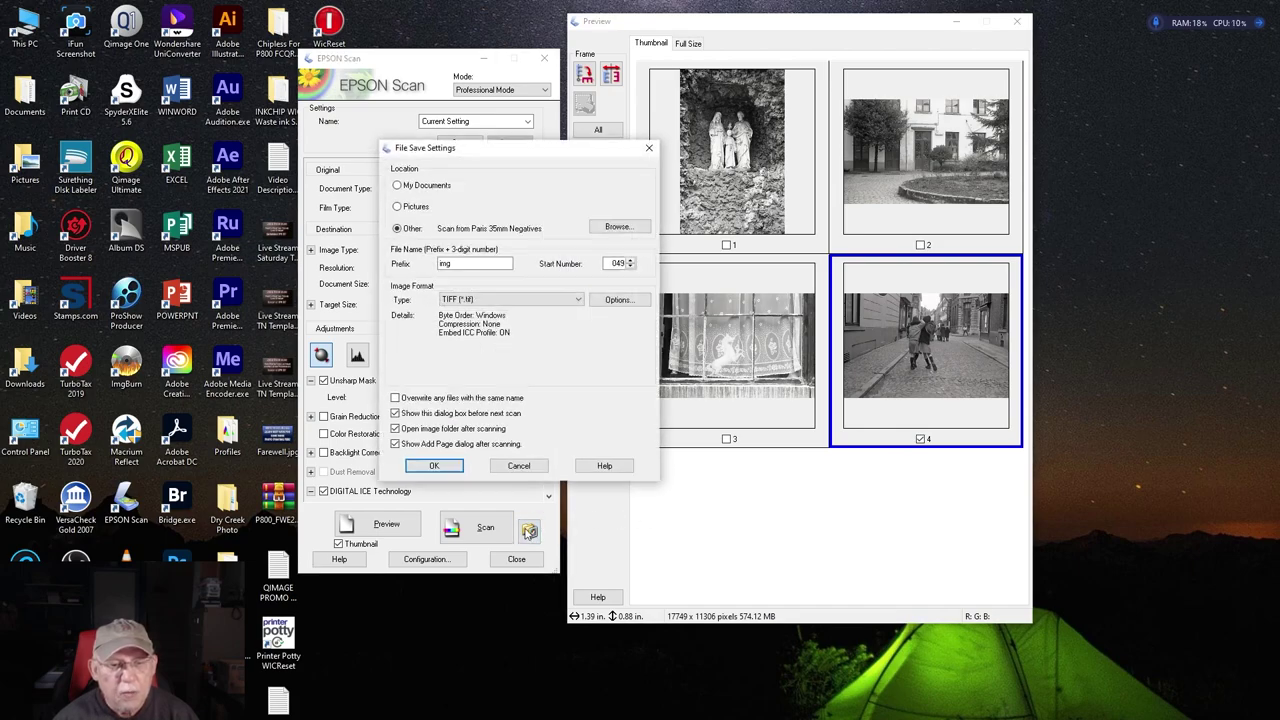
drag(533, 148, 517, 196)
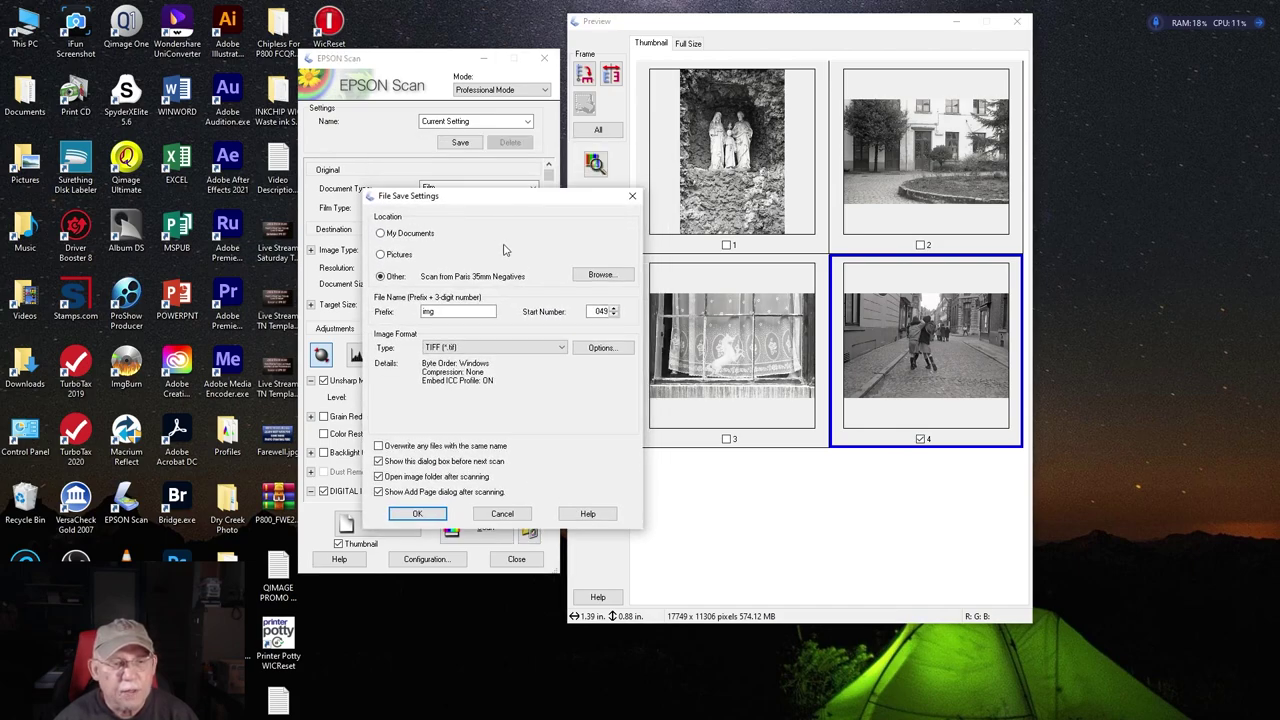
click(591, 276)
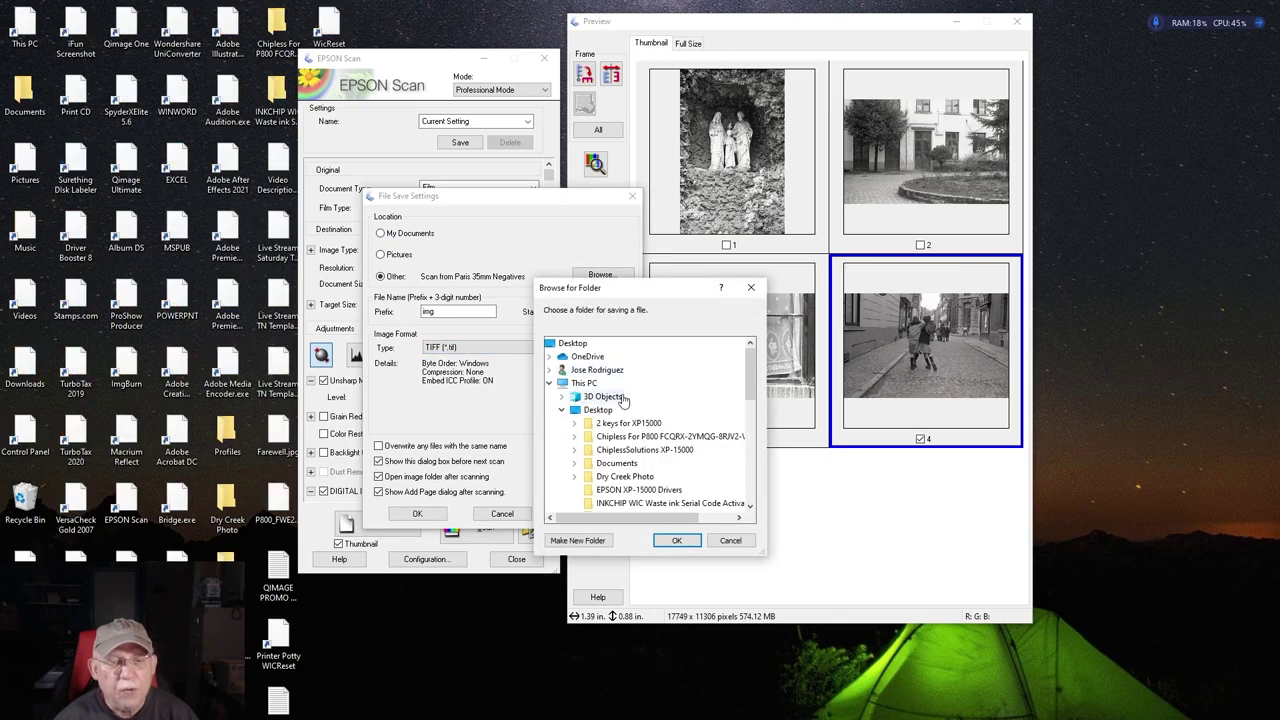
scroll(640, 460, down, 3)
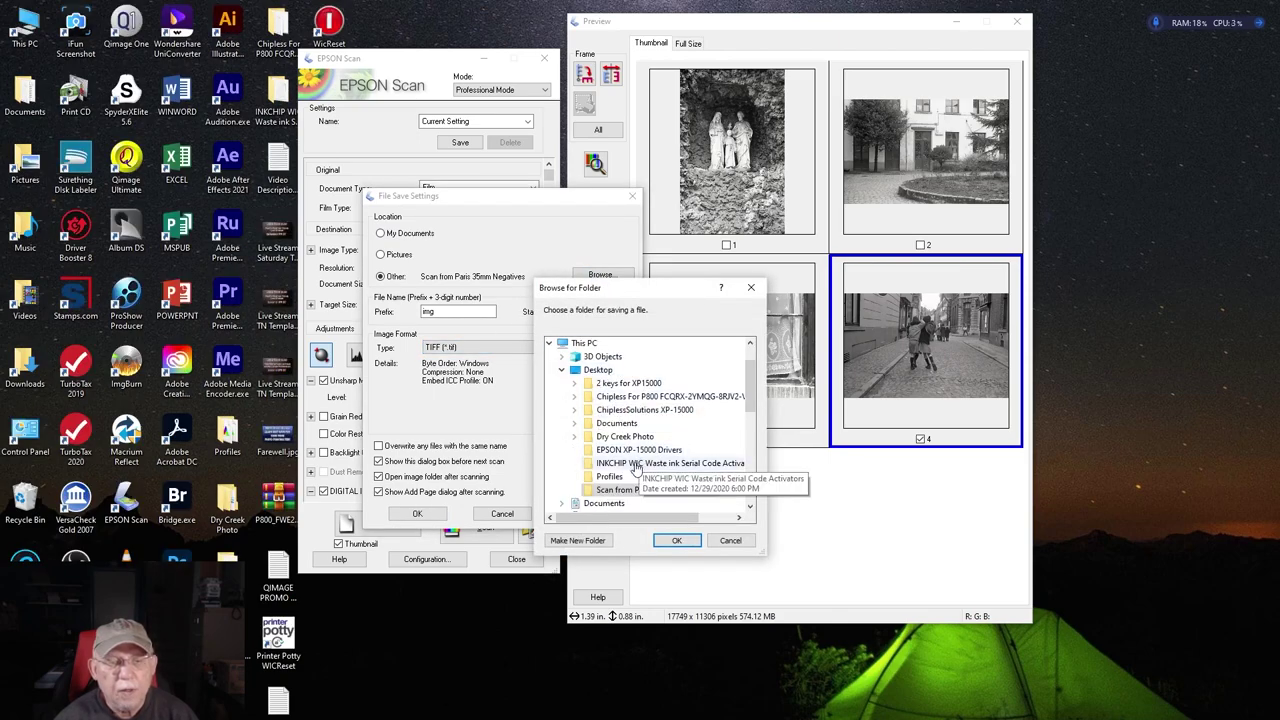
key(Return)
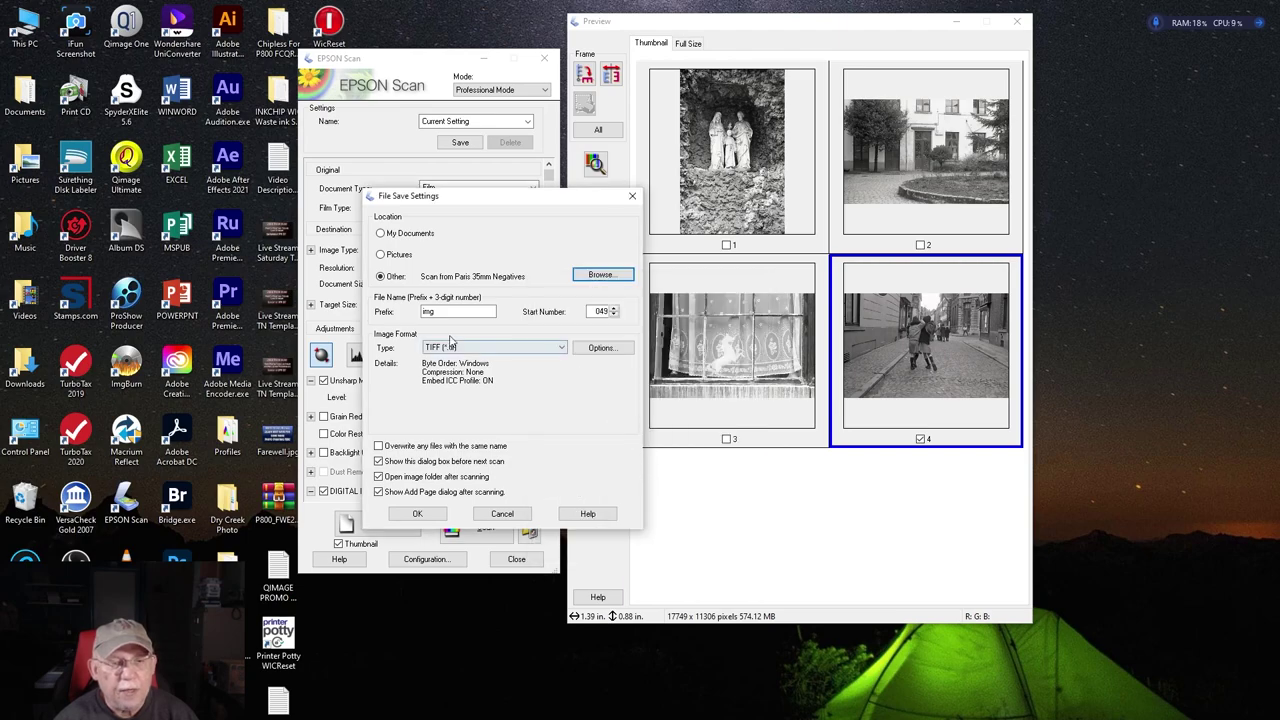
- Confirm the TIFF options with Windows byte order, B&W compression None and the ICC profile embedded
click(601, 348)
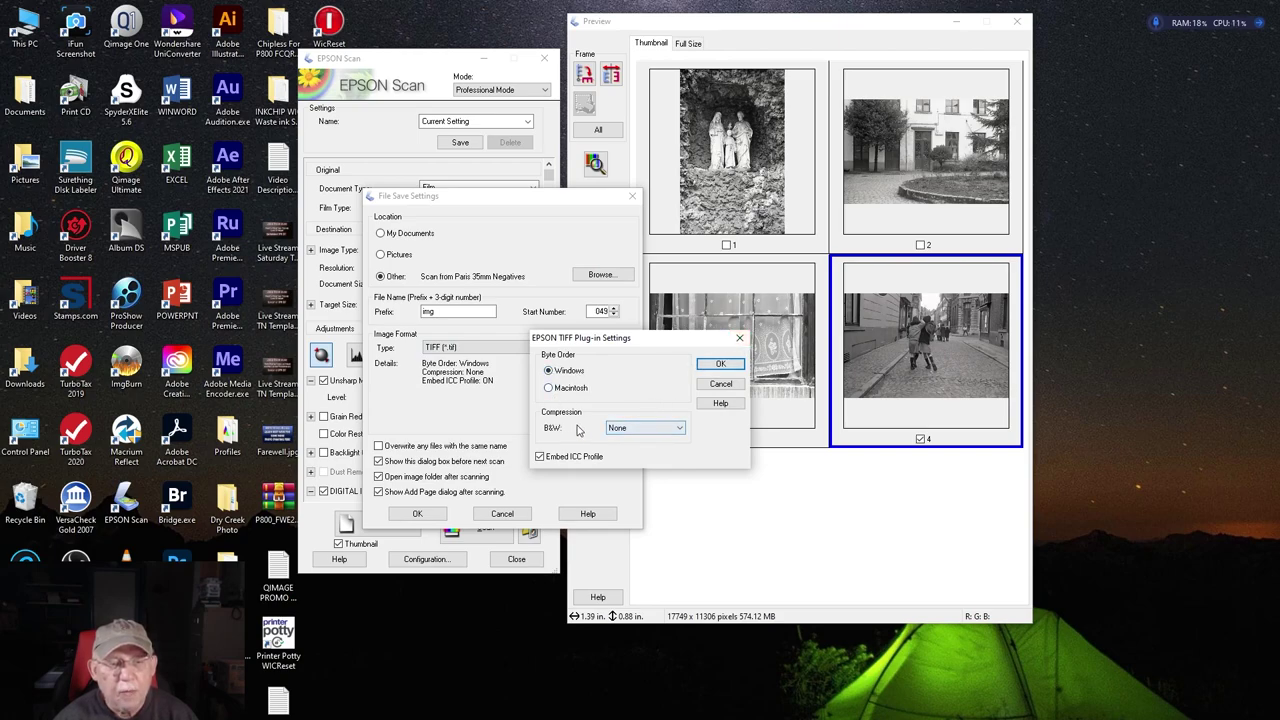
click(664, 430)
click(665, 429)
click(720, 364)
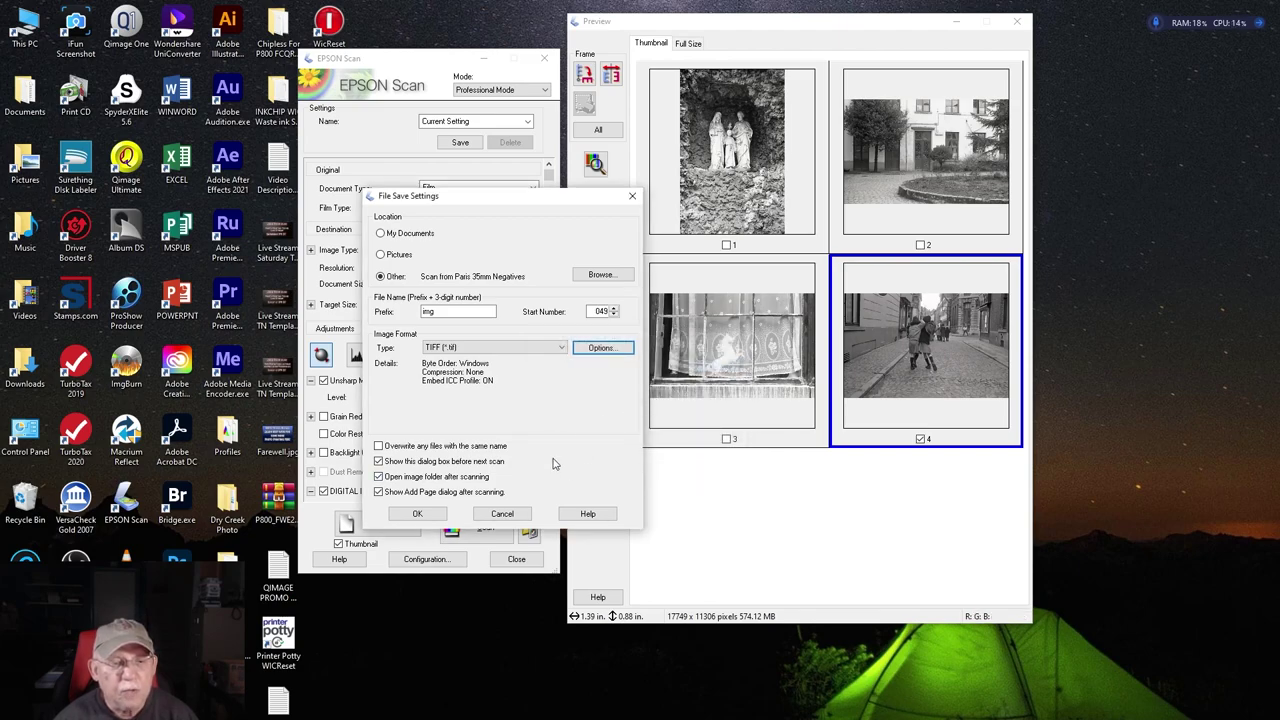
- Accept the file save settings and scan frame 4 as a TIFF with prefix img and start number 049, continuing at high resolution
click(428, 516)
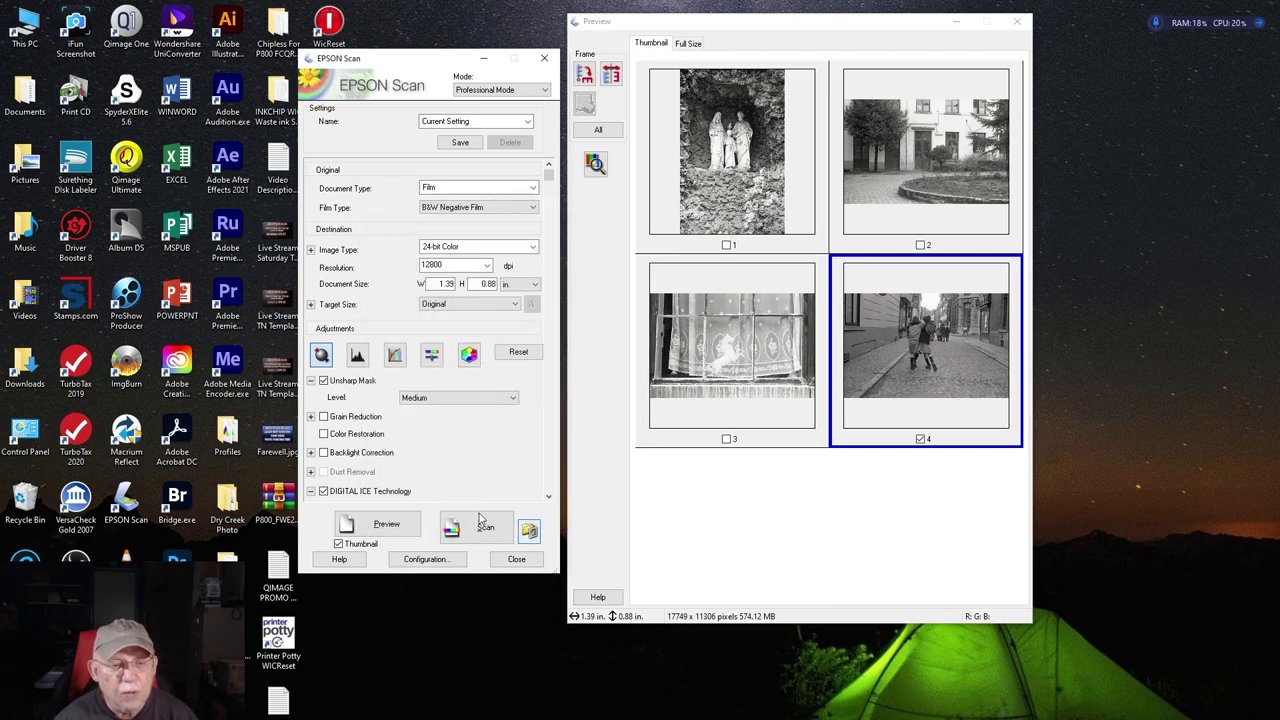
click(485, 532)
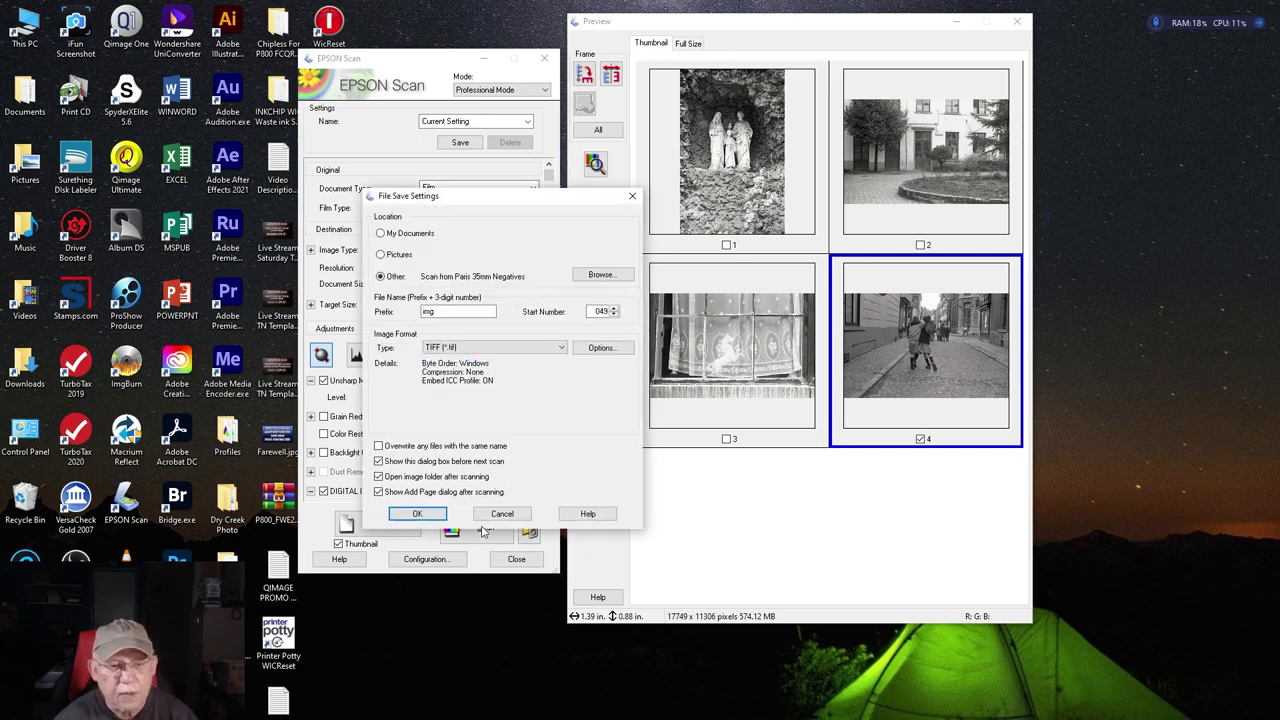
drag(523, 195, 493, 191)
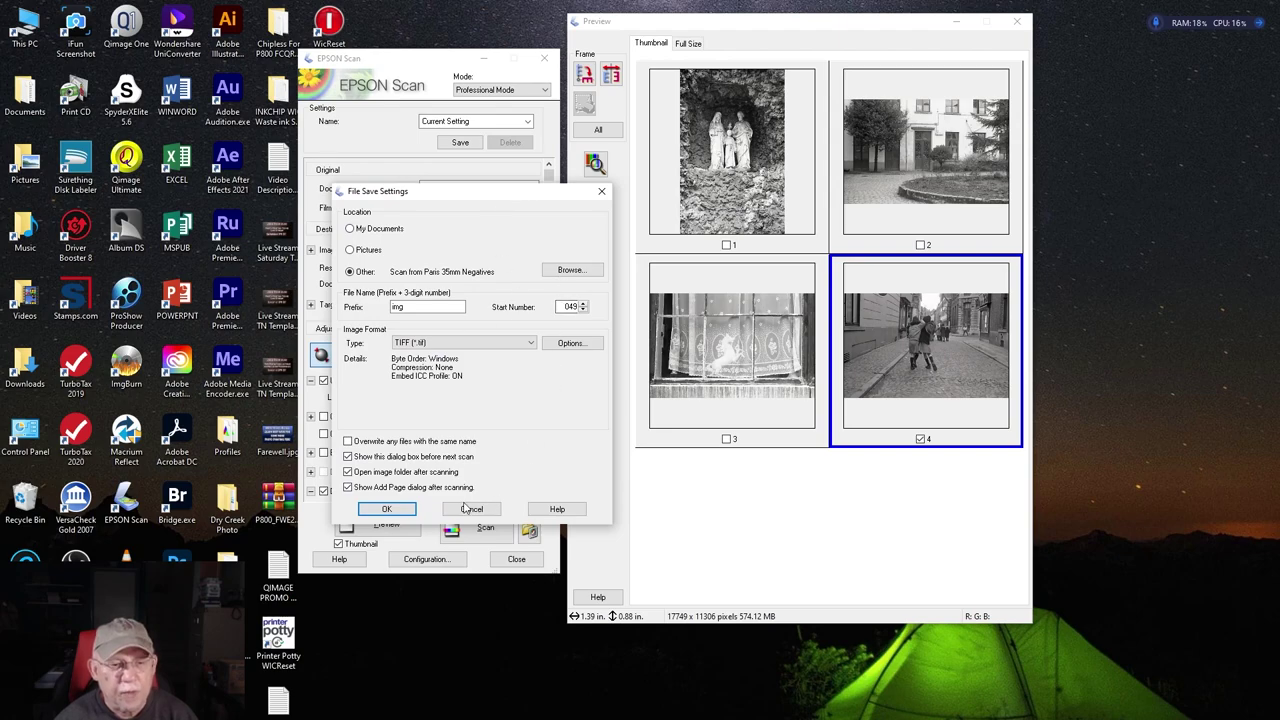
click(386, 508)
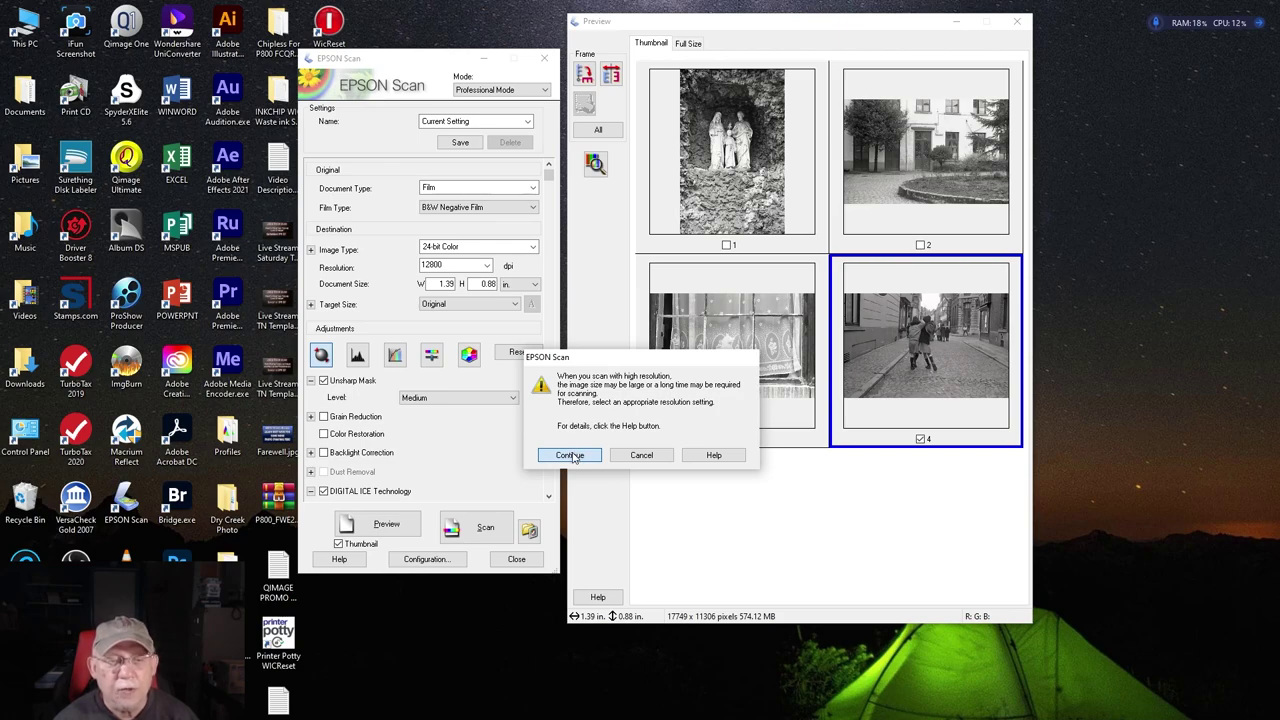
click(570, 455)
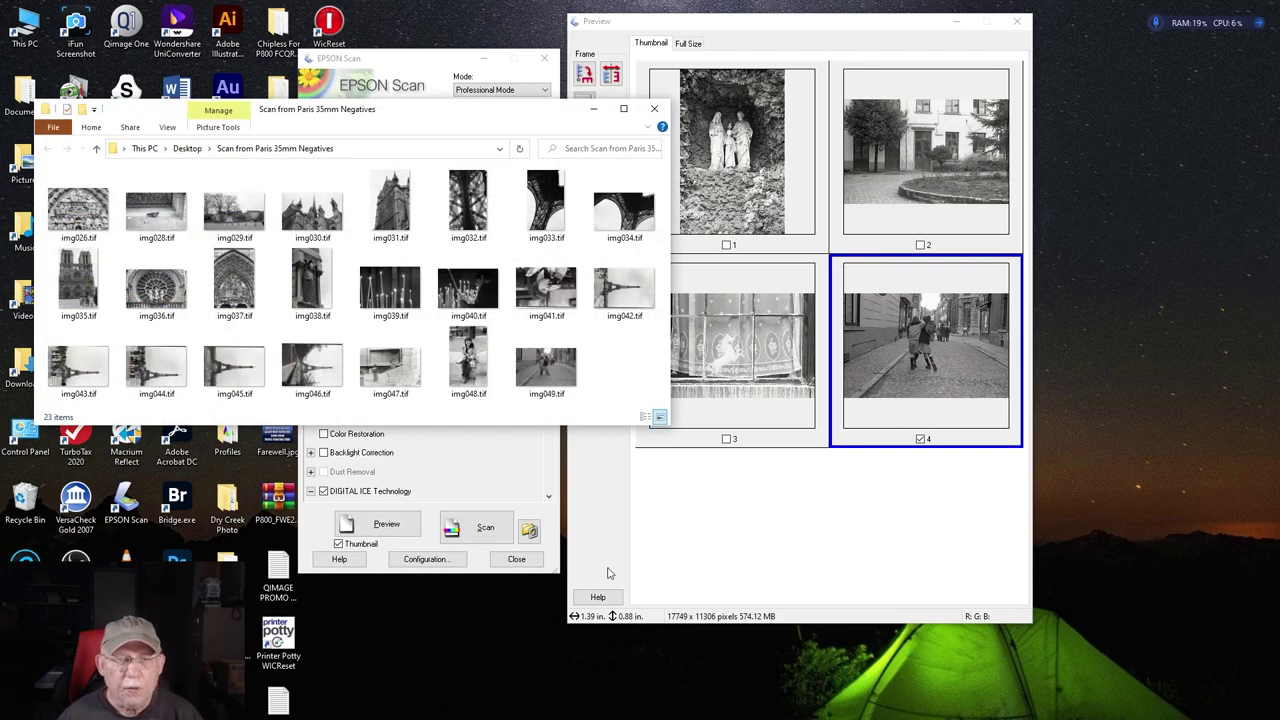
- Switch to Photoshop, open img049.tif and straighten it with the Crop tool, rotating it by about -0.7°
drag(466, 113, 840, 160)
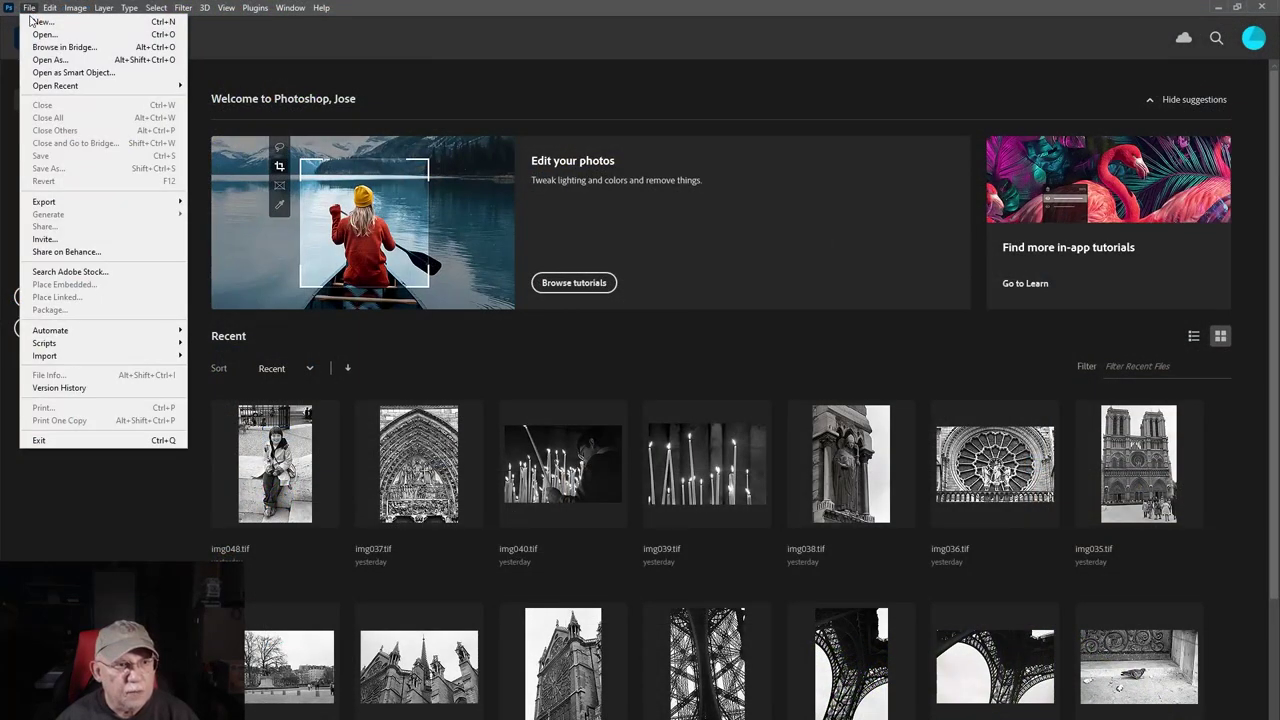
click(40, 36)
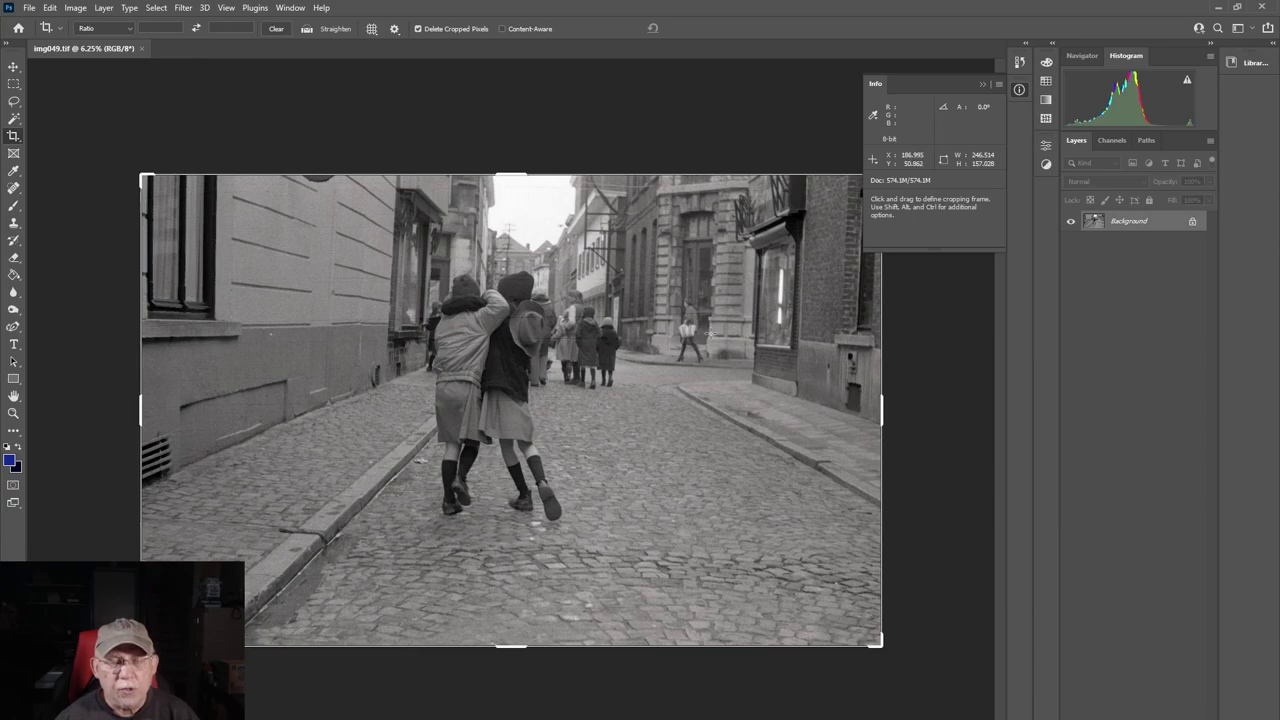
drag(903, 595, 908, 600)
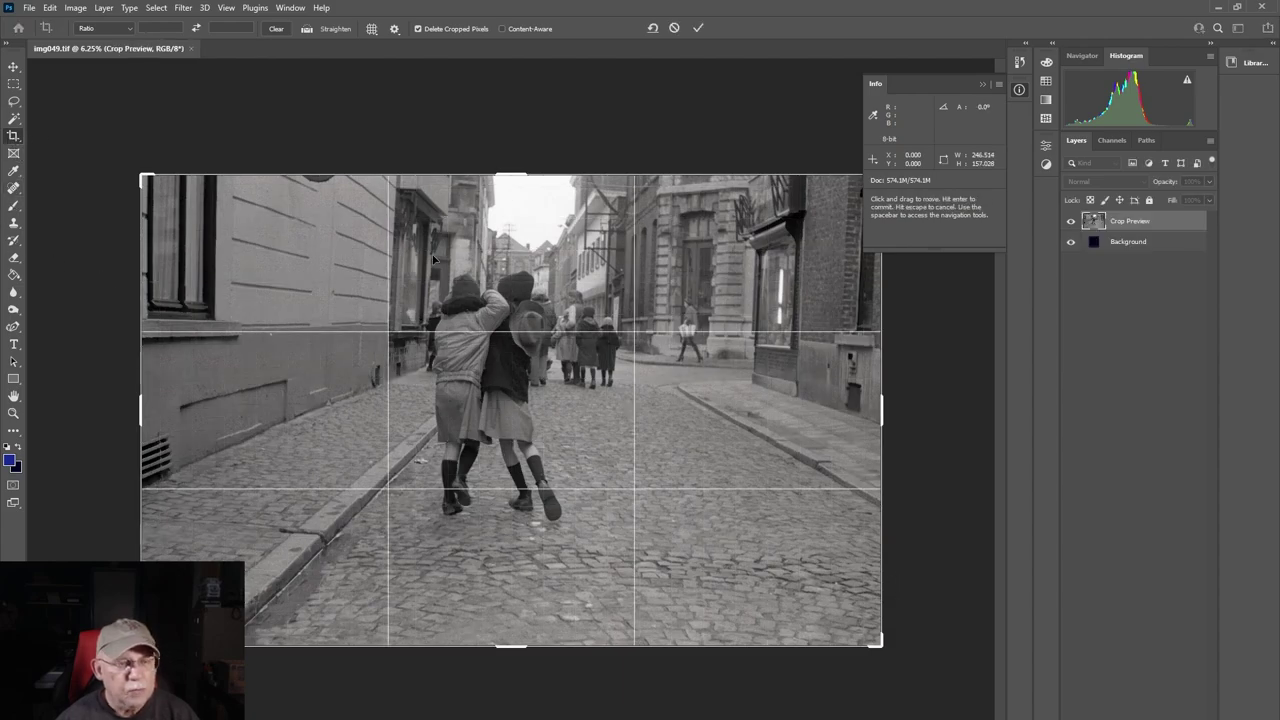
drag(944, 588, 946, 582)
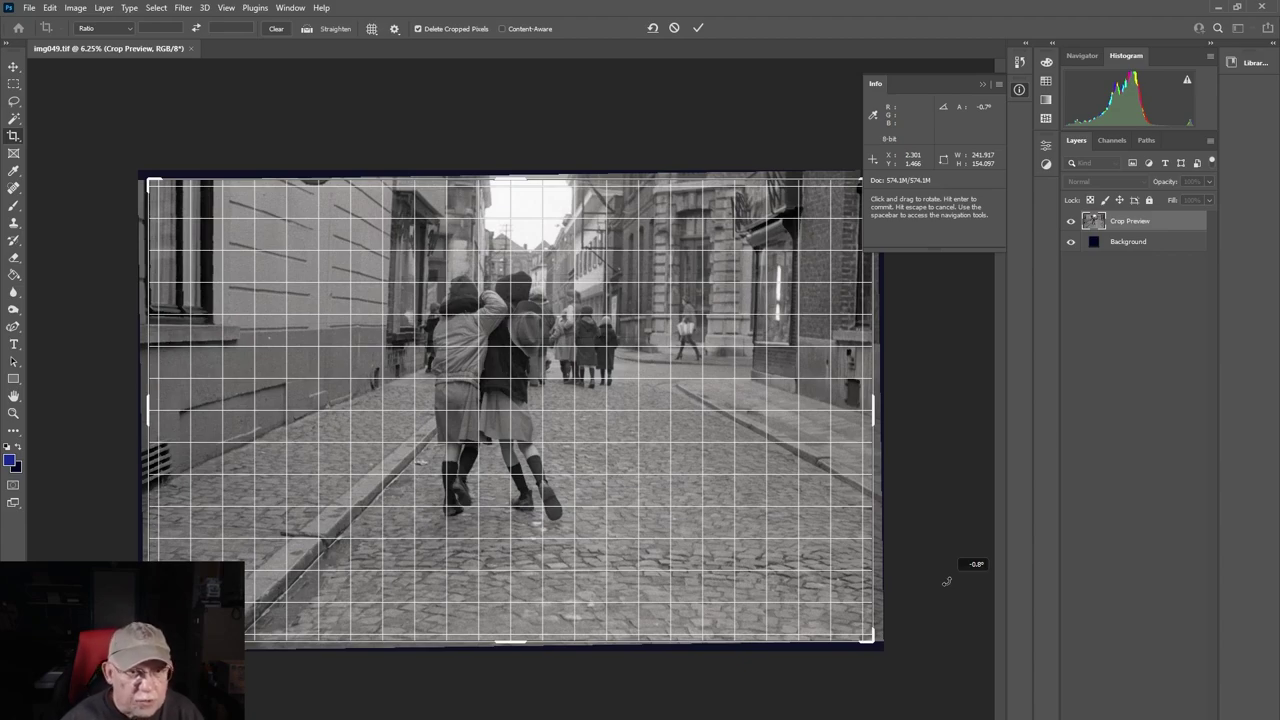
drag(946, 582, 947, 579)
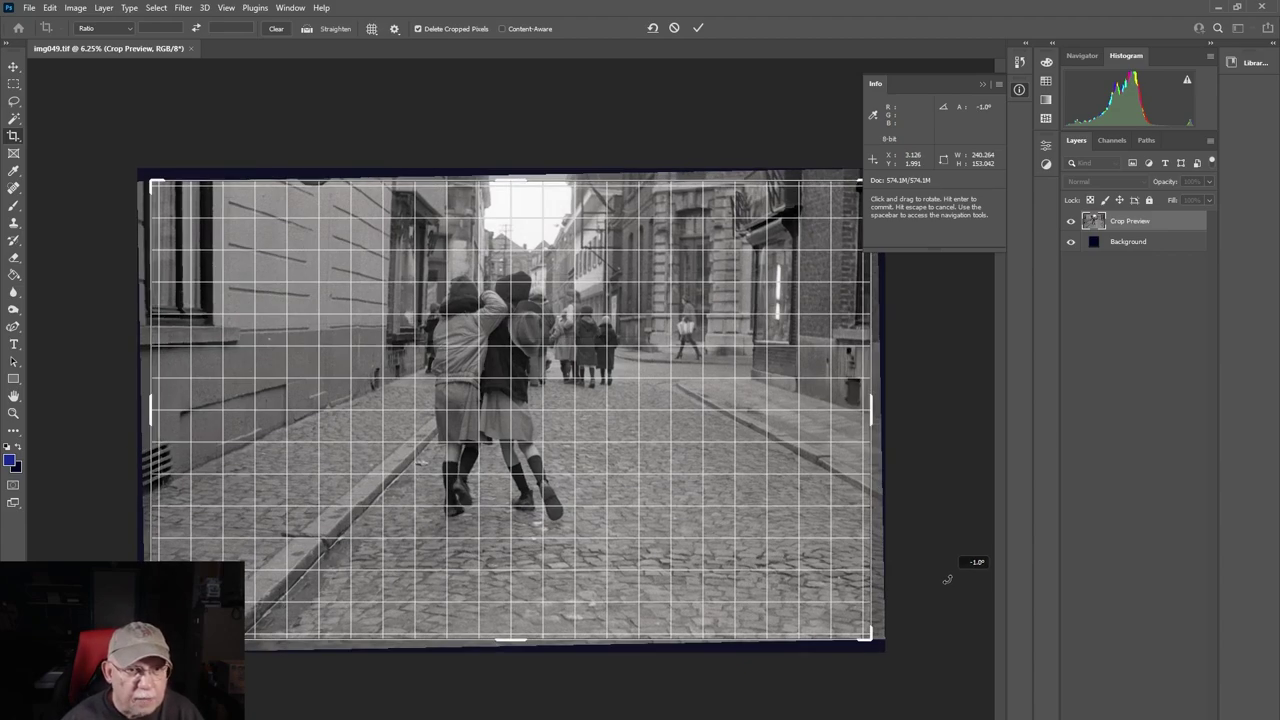
drag(947, 579, 946, 583)
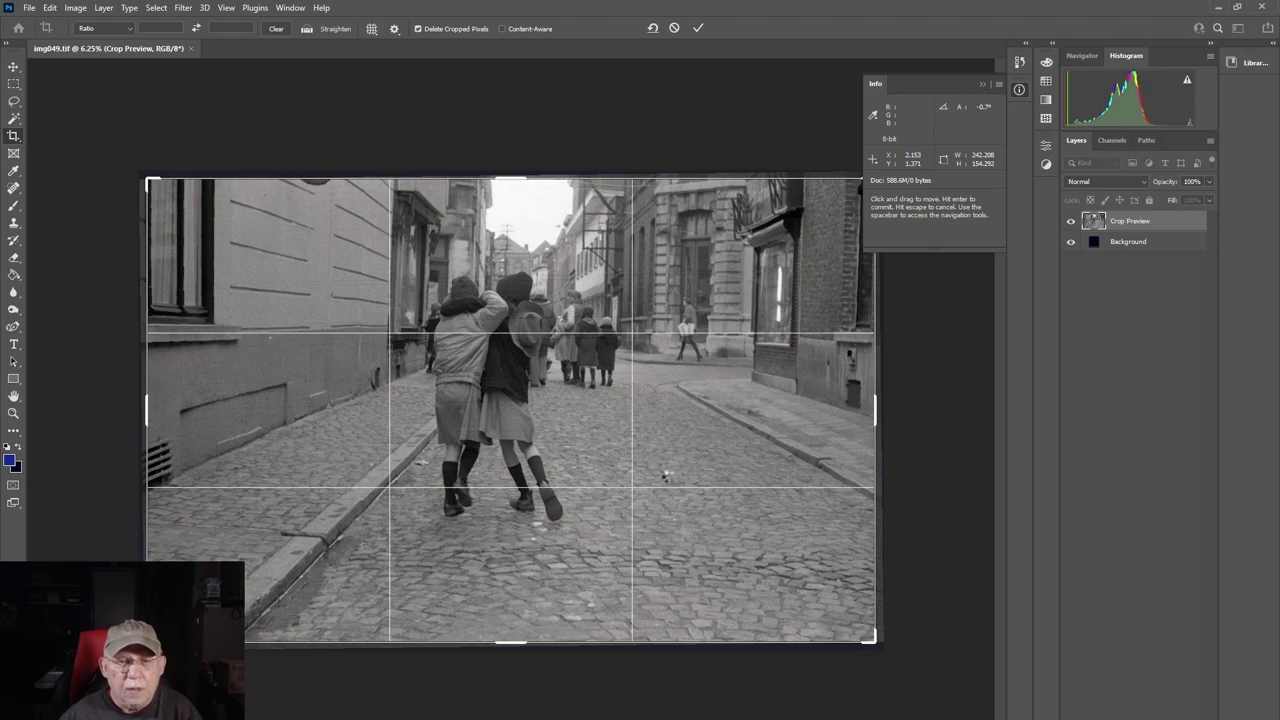
key(Return)
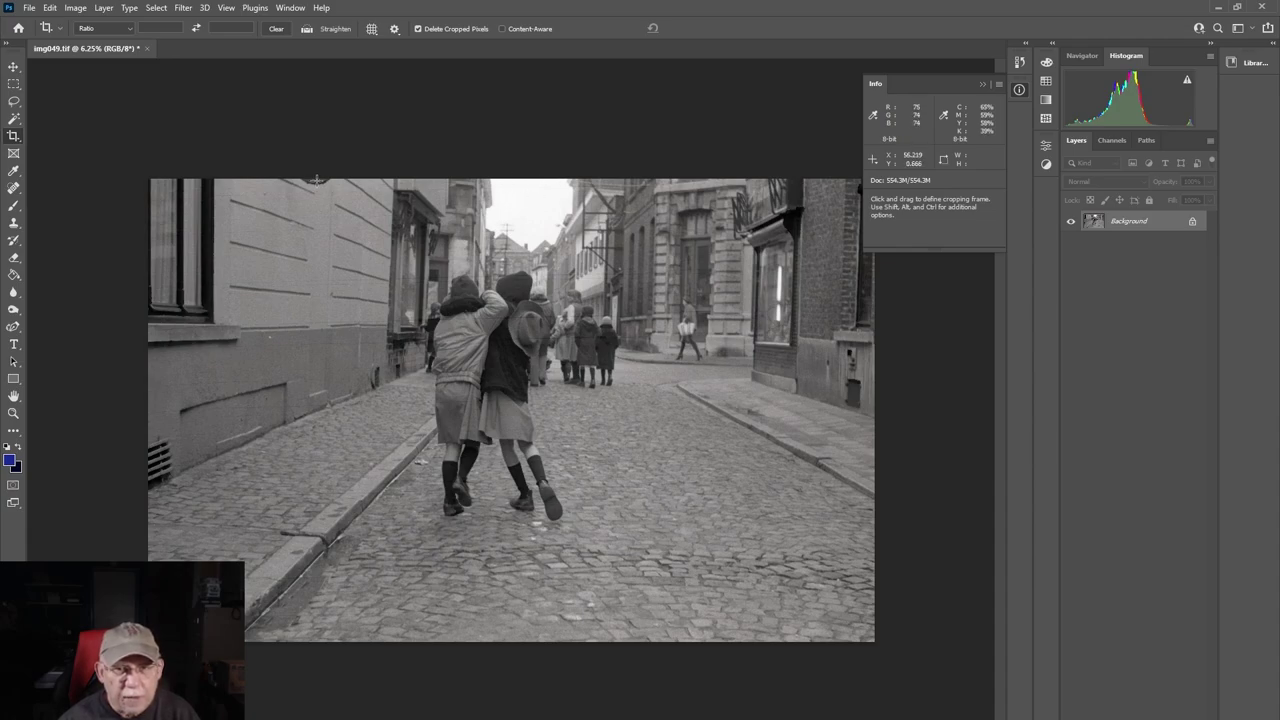
- Crop the street photo slightly on all sides to about 231.5 by 147.5 inches, and switch to the Move tool
click(13, 137)
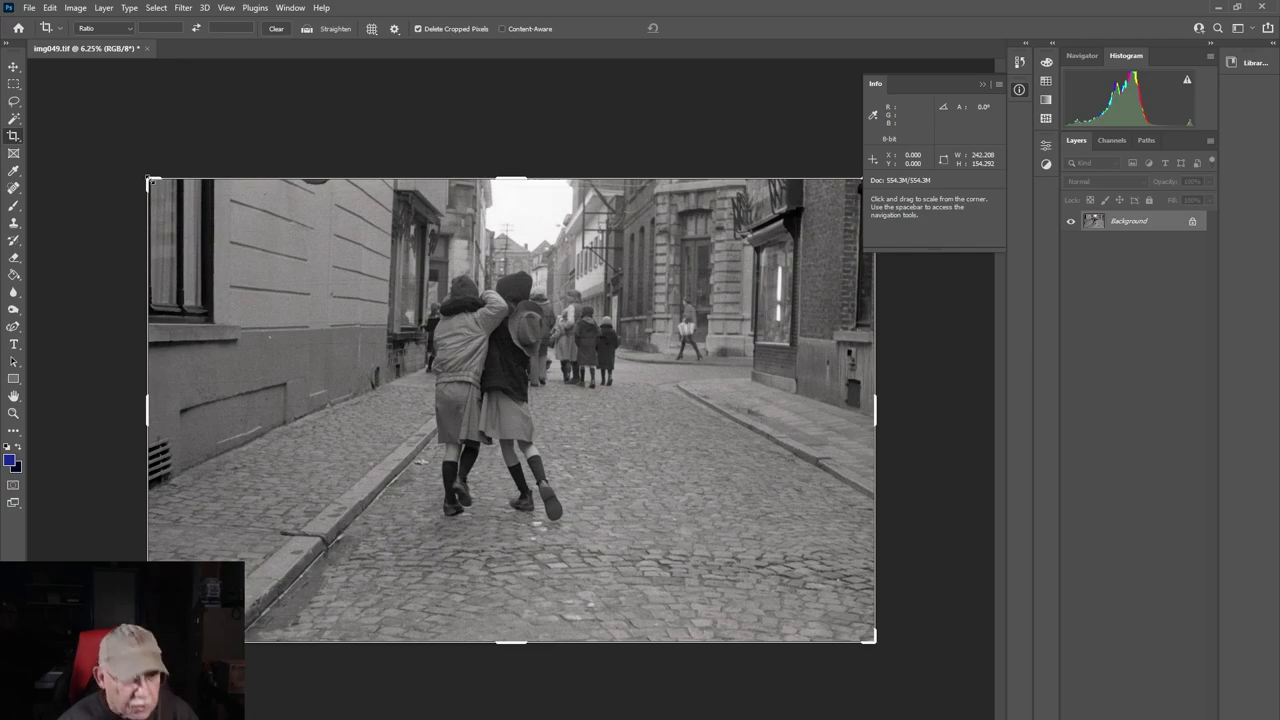
drag(150, 182, 164, 187)
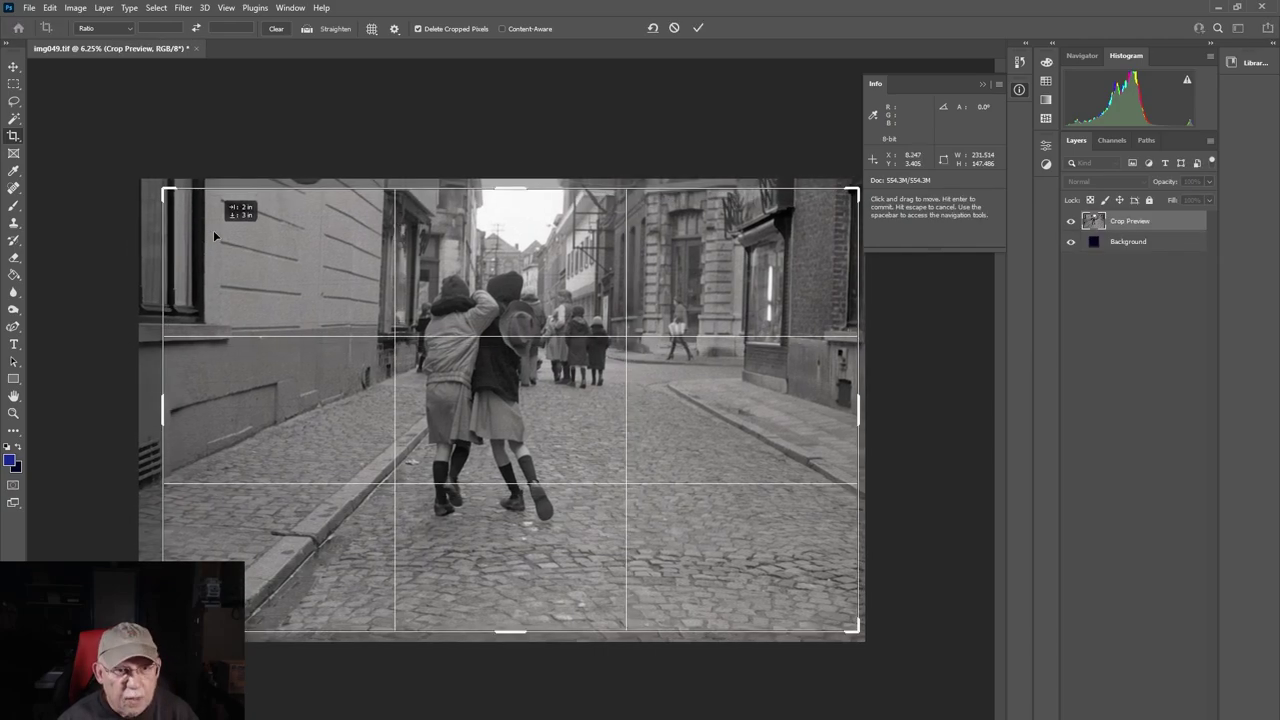
drag(215, 238, 217, 243)
drag(218, 242, 217, 237)
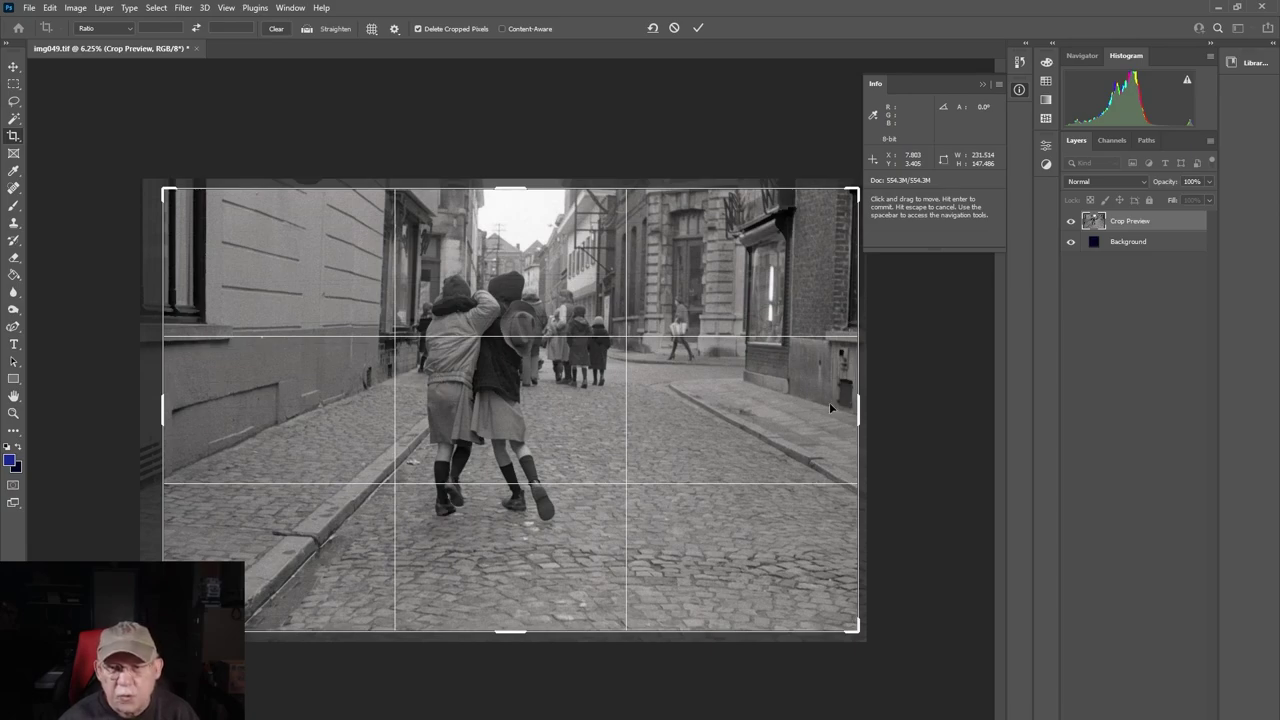
key(Return)
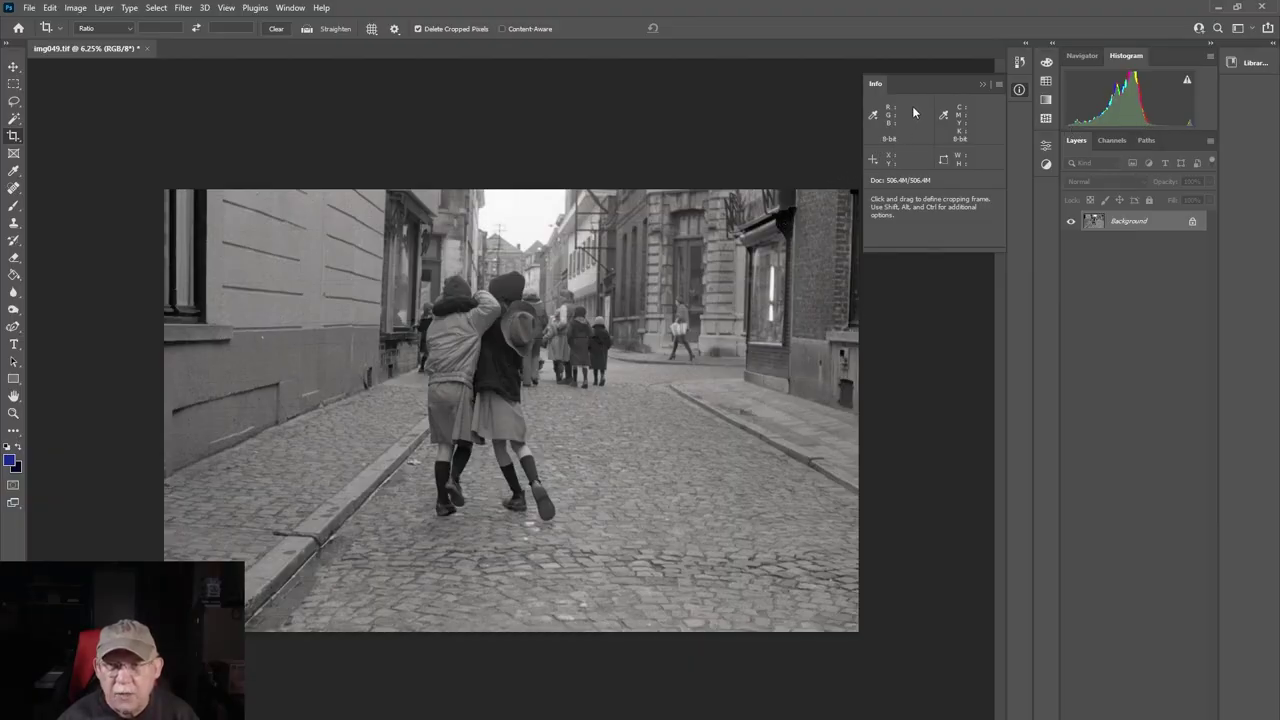
click(784, 224)
key(v)
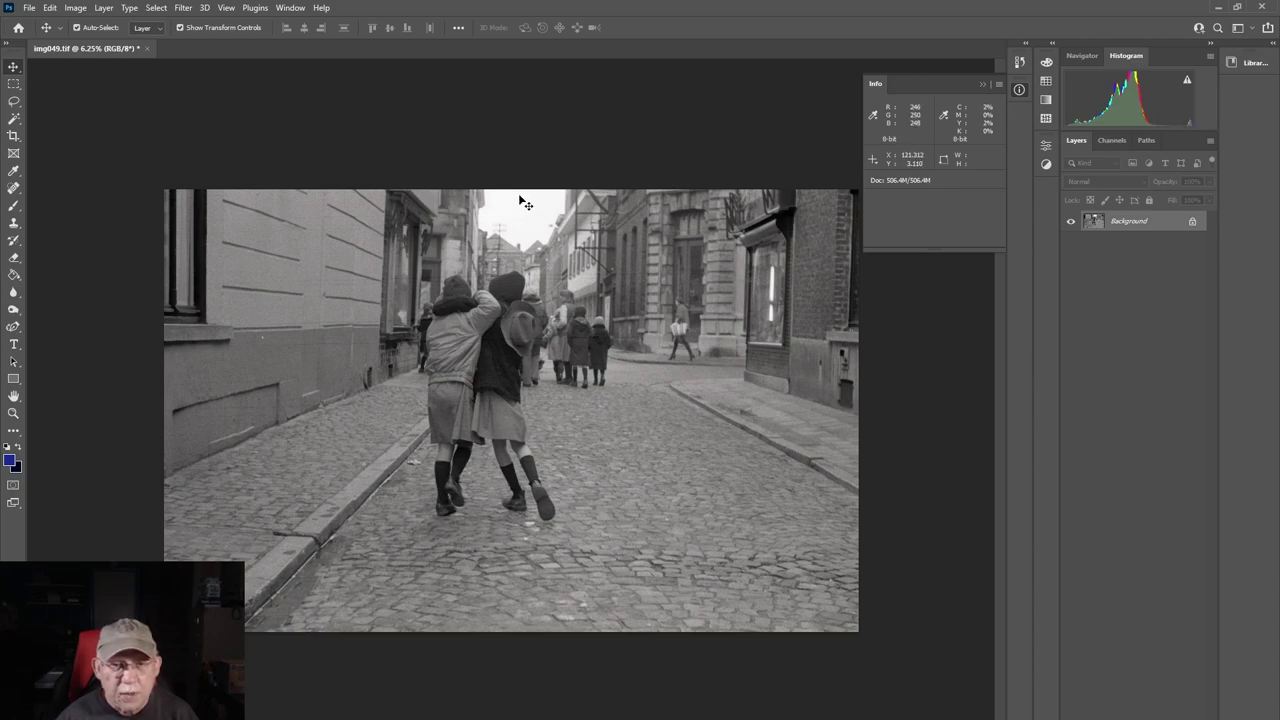
click(78, 12)
mouse_move(95, 44)
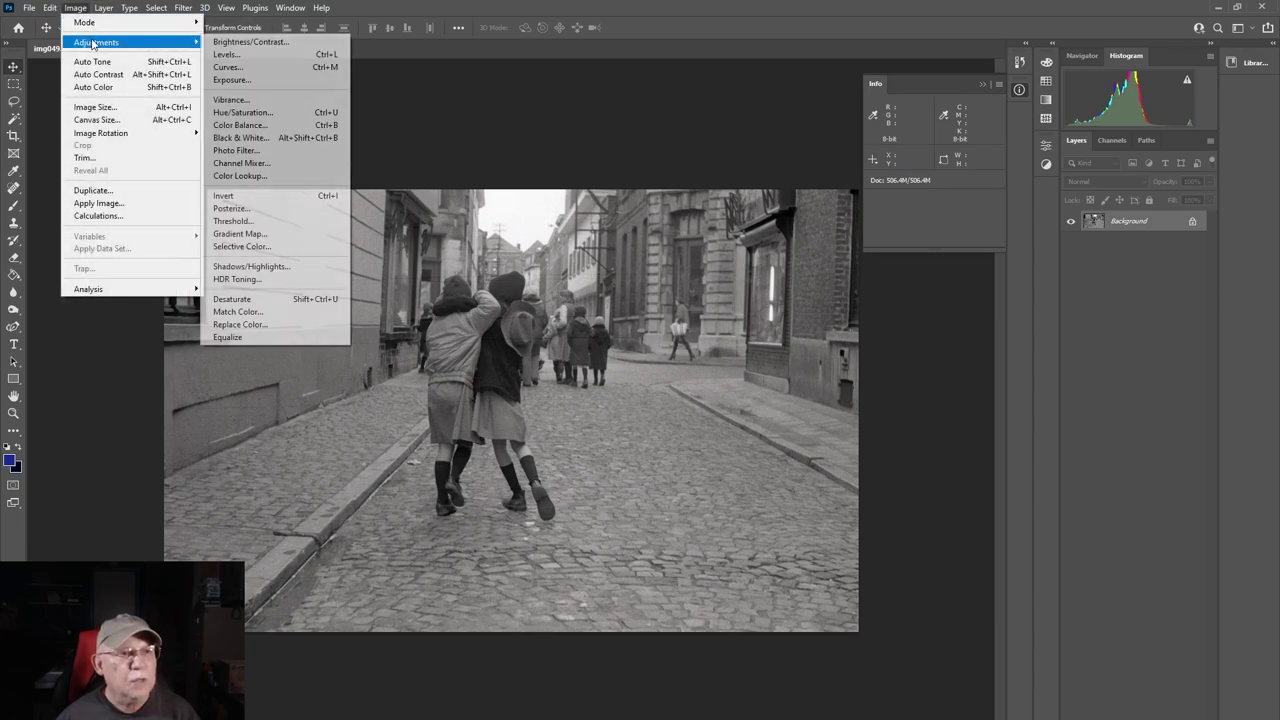
click(232, 55)
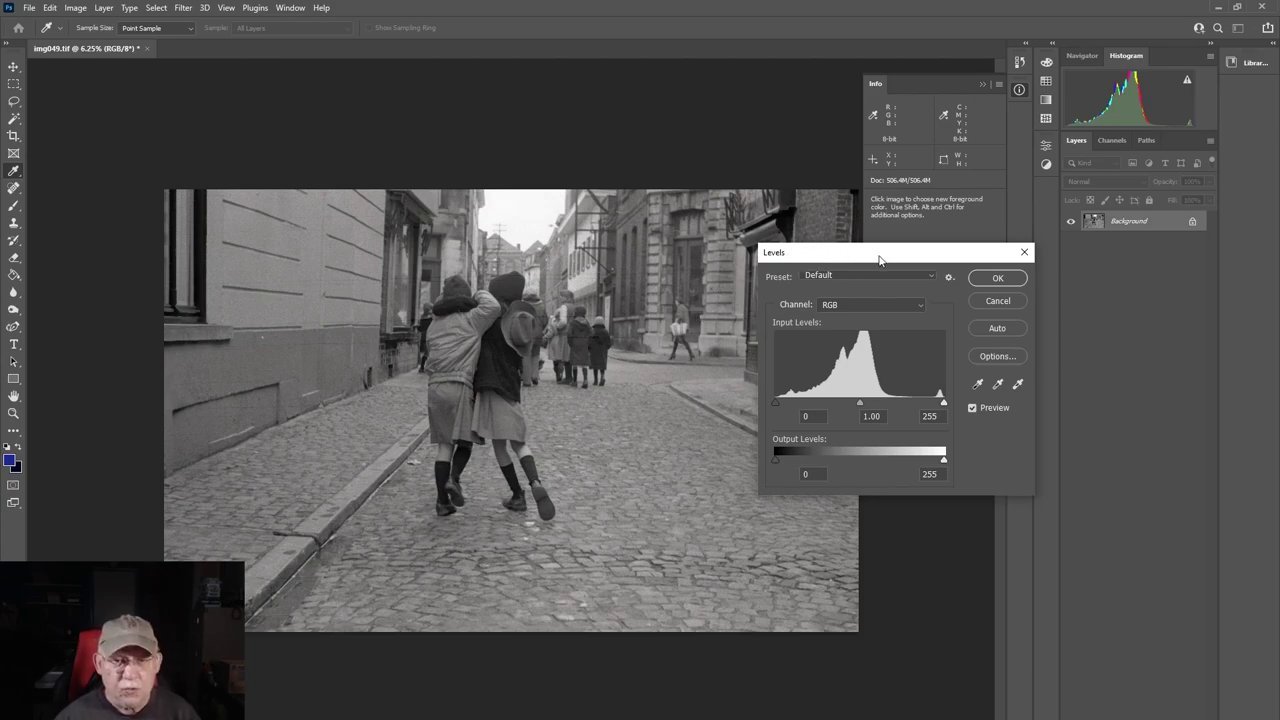
drag(887, 257, 959, 285)
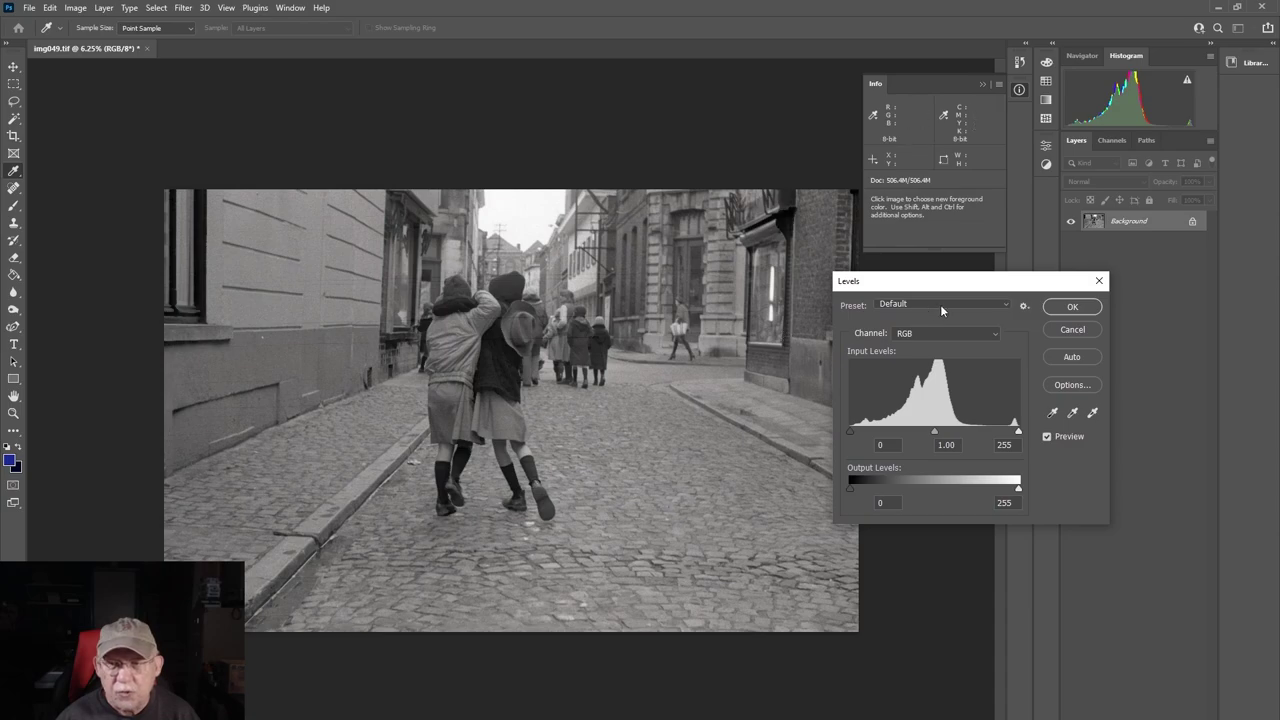
click(1100, 283)
- Duplicate the background layer and apply Levels to the copy with midtones at 0.81 and the white input level at 206
key(v)
key(ctrl+j)
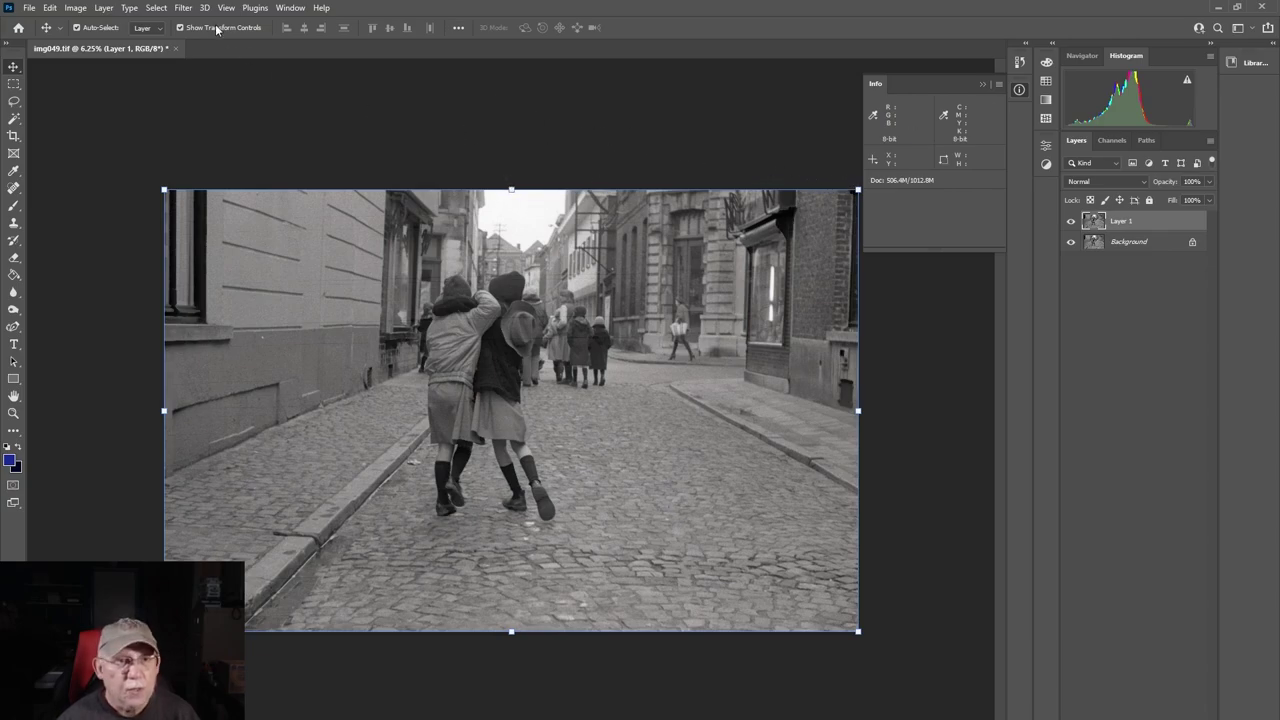
click(76, 8)
mouse_move(177, 44)
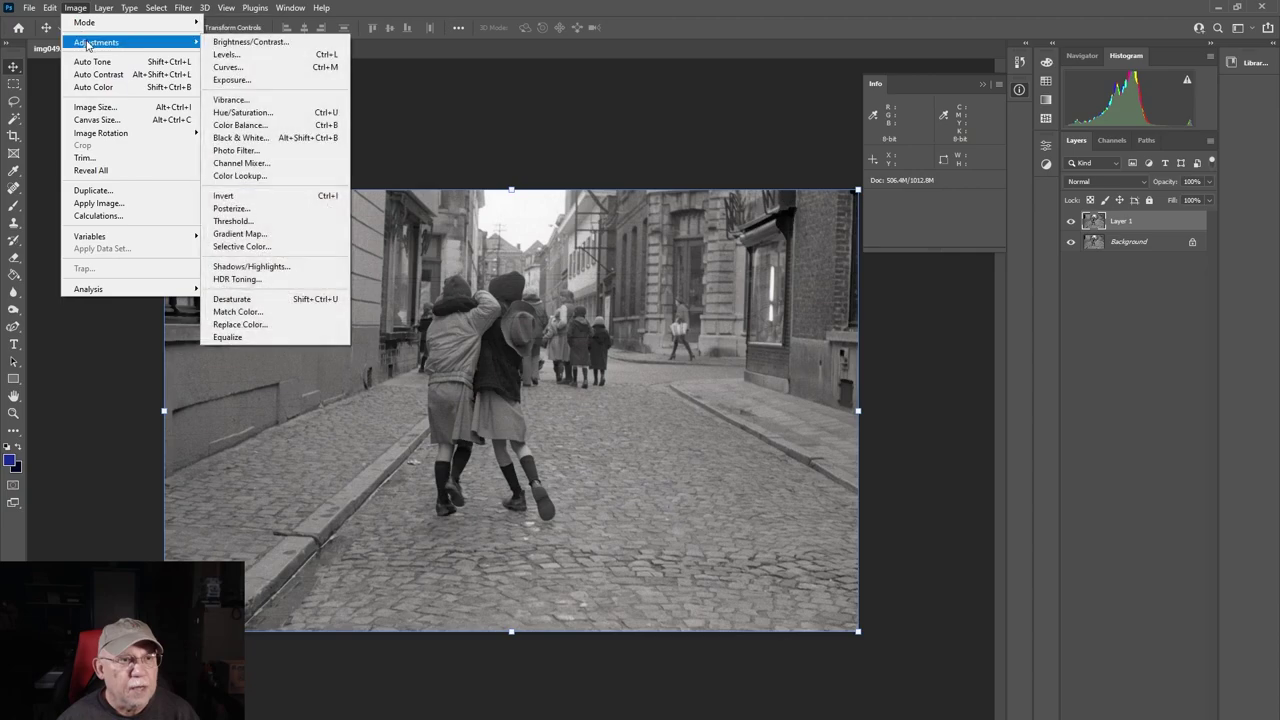
click(228, 54)
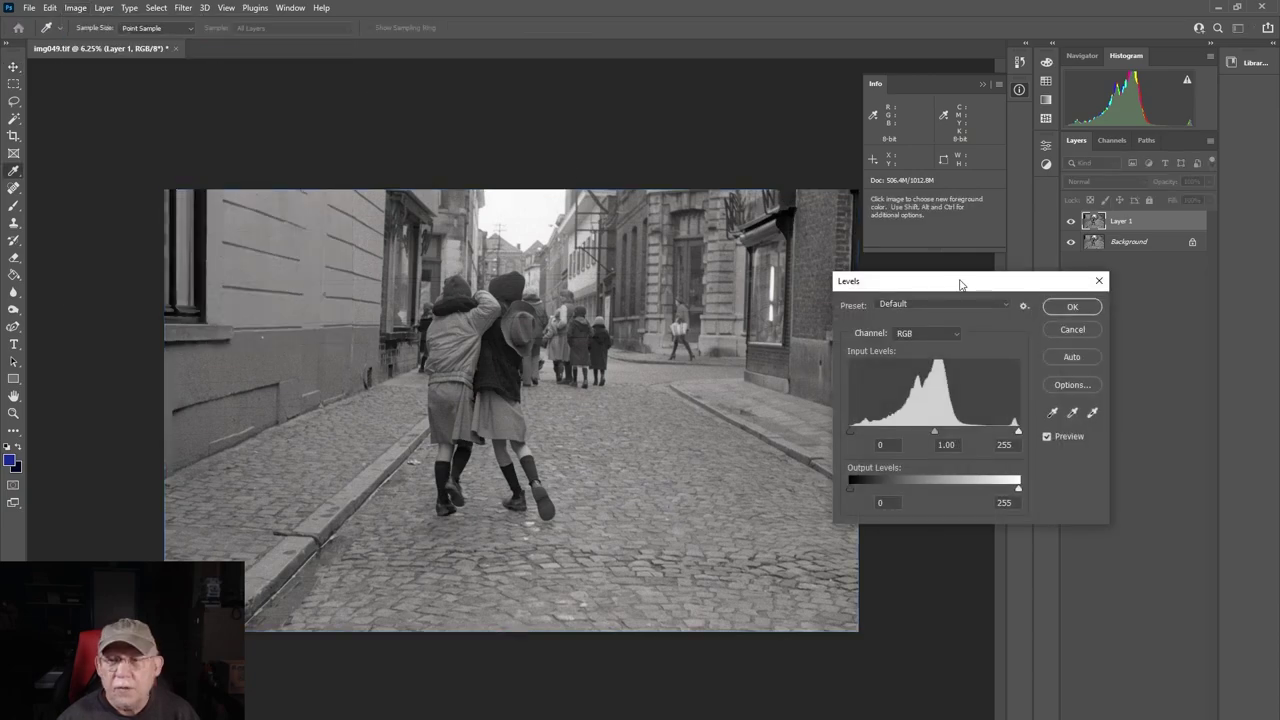
drag(868, 317, 824, 321)
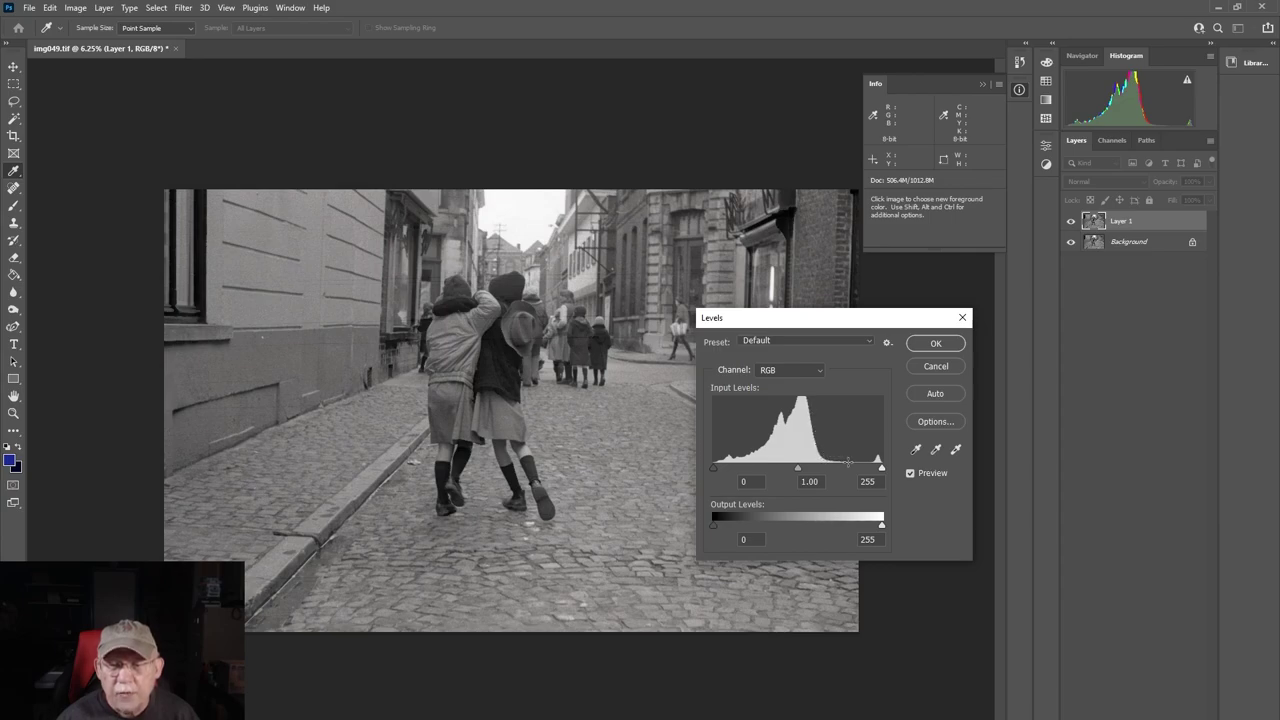
drag(880, 467, 849, 462)
click(783, 470)
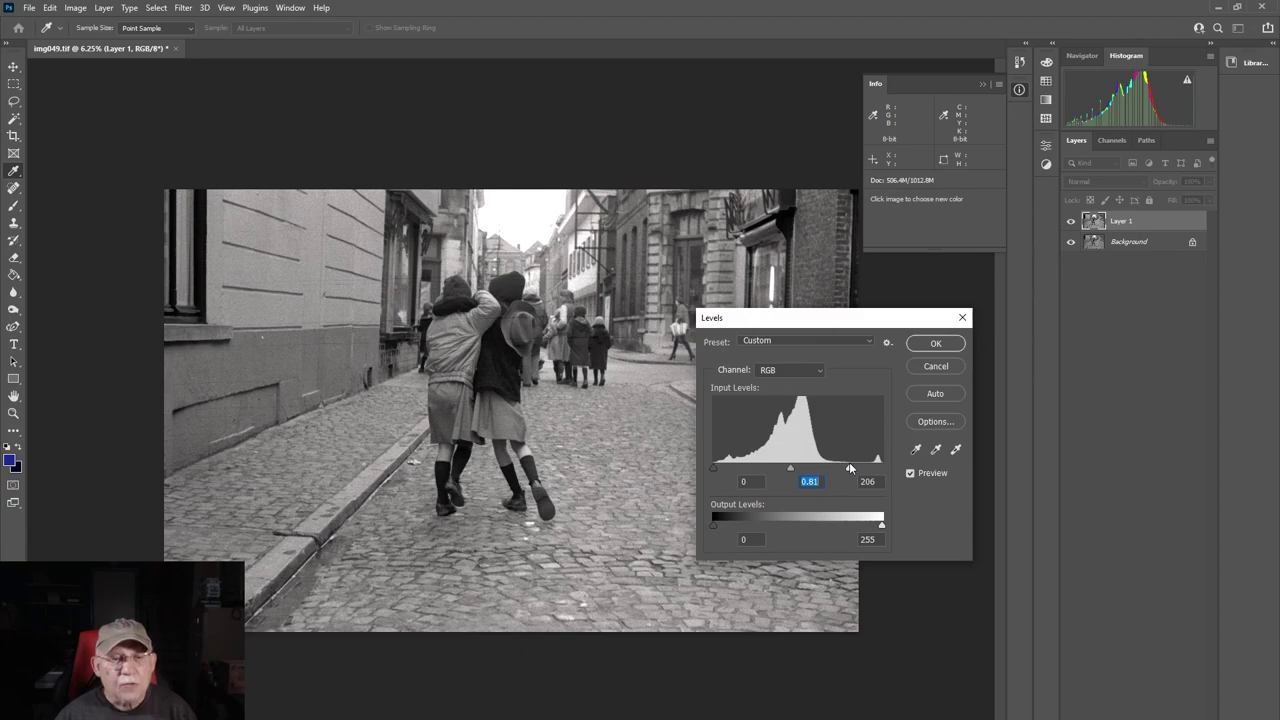
drag(849, 462, 849, 462)
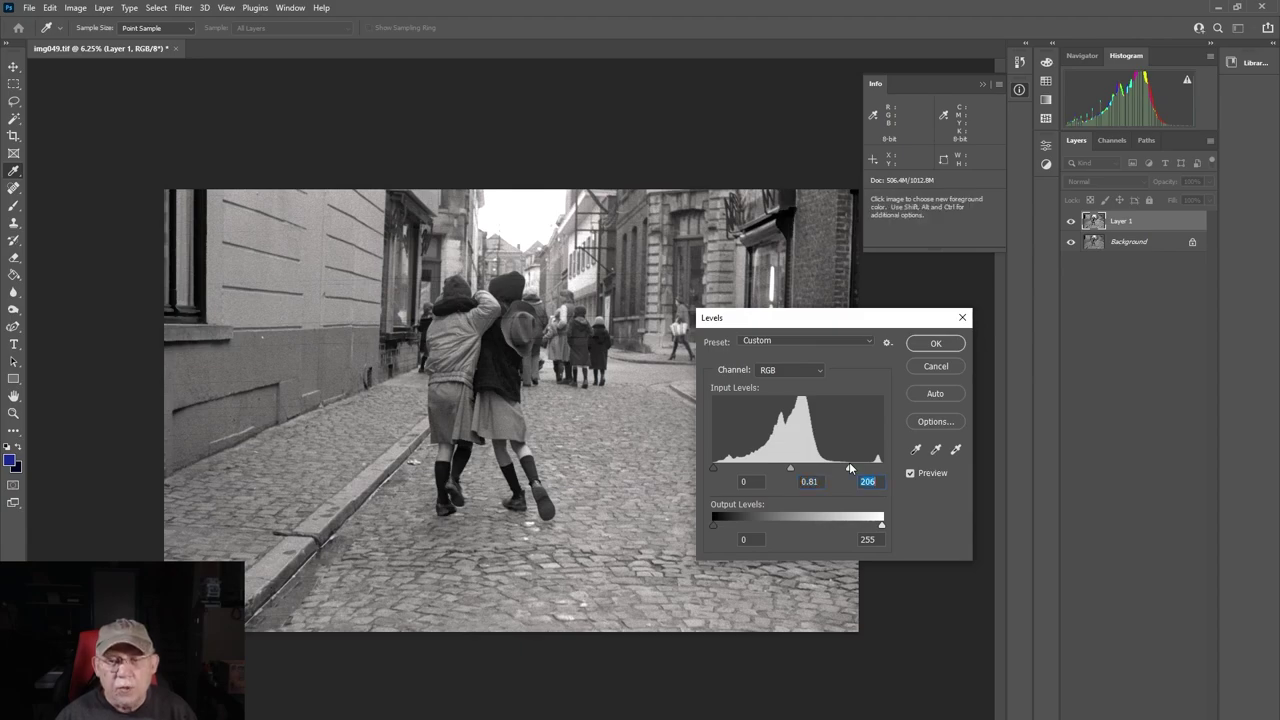
click(934, 344)
key(v)
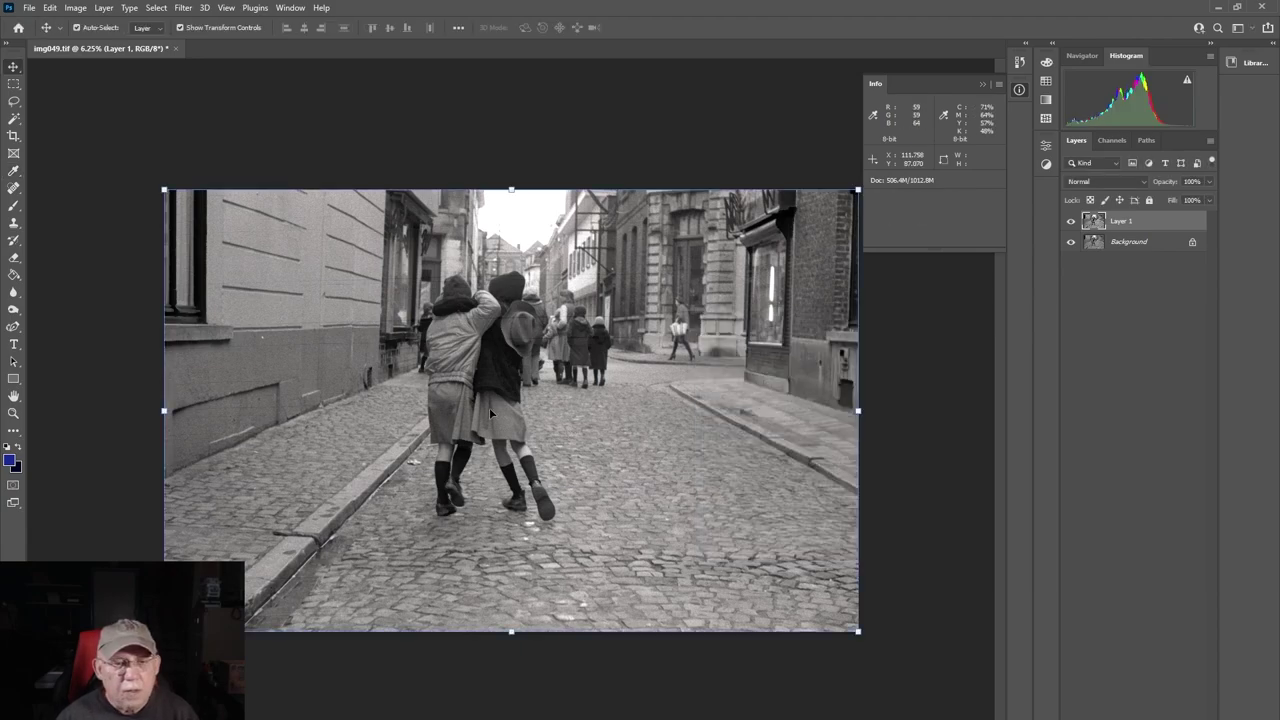
- Try to remove the white spot on the wall near the window sill with the Healing Brush at size 100
scroll(481, 315, up, 3)
scroll(481, 315, up, 4)
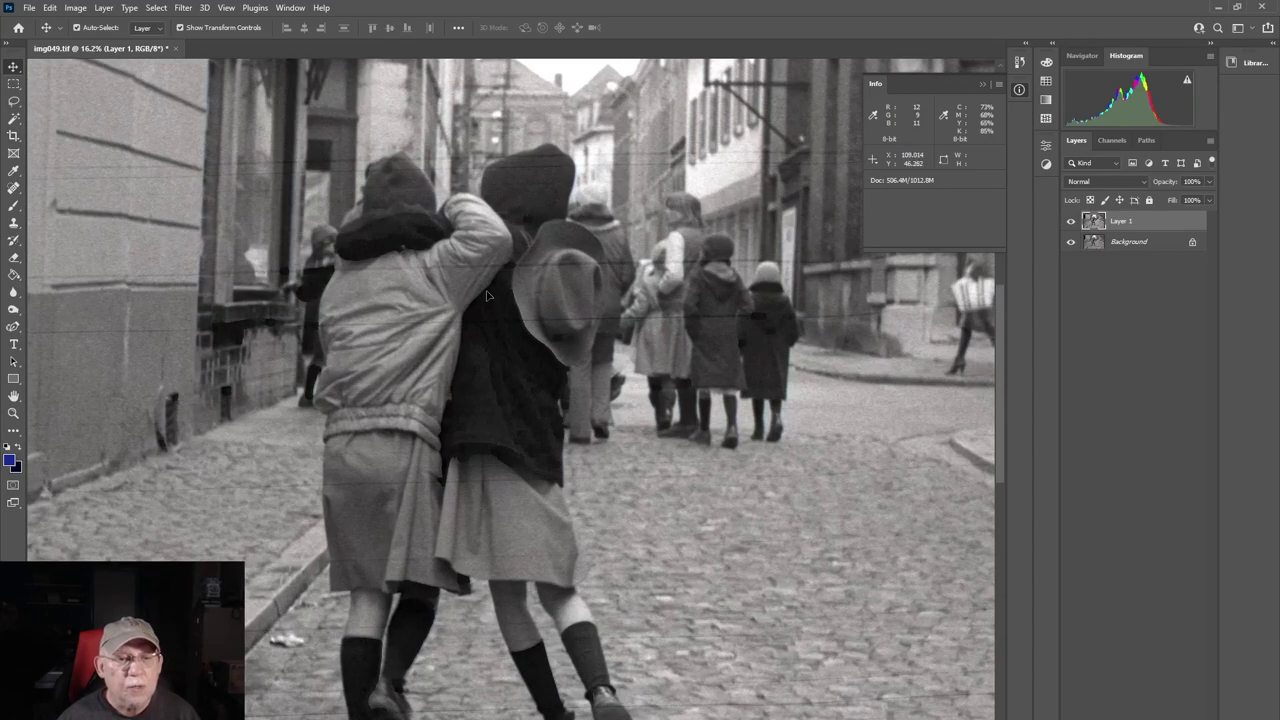
scroll(513, 260, down, 2)
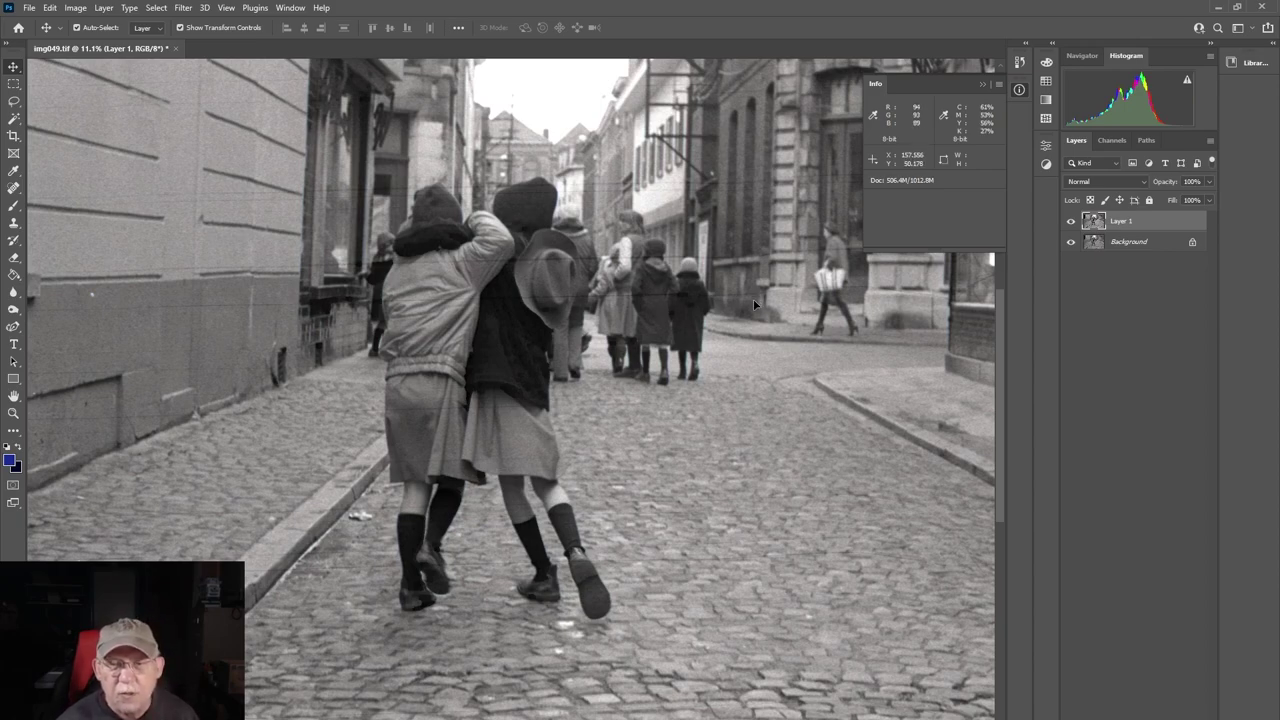
scroll(751, 303, up, 1)
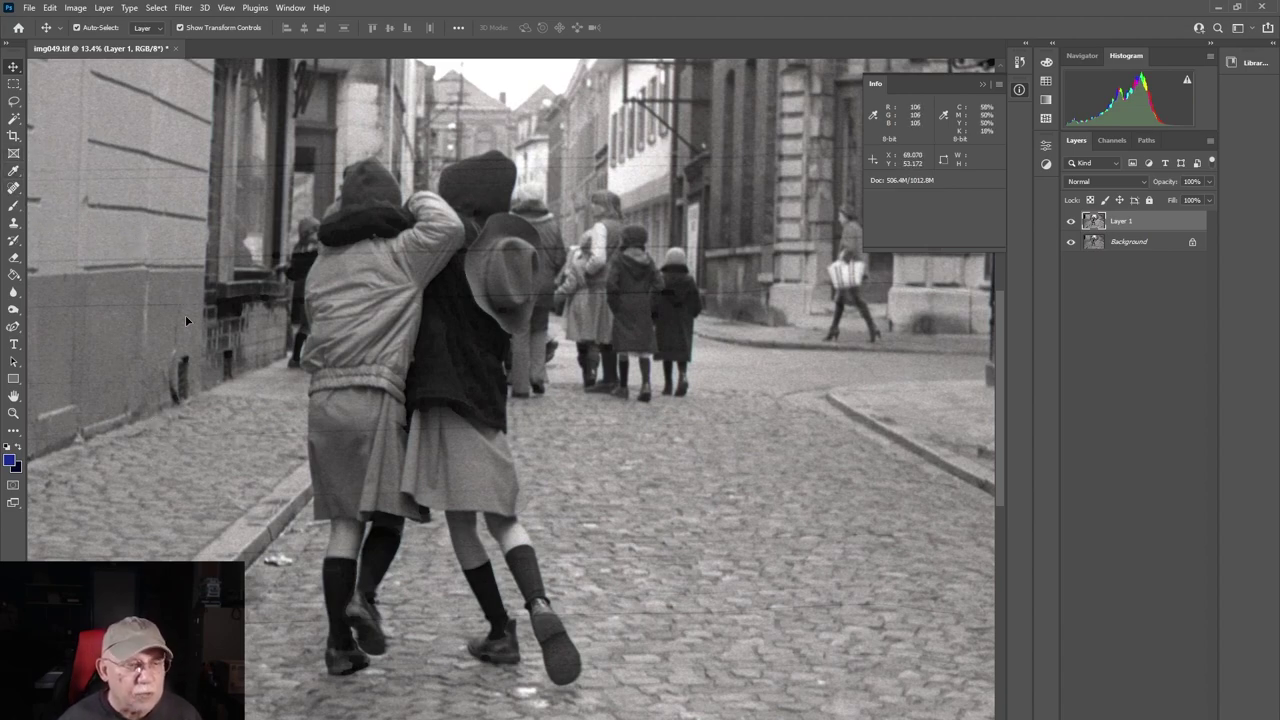
drag(185, 316, 491, 344)
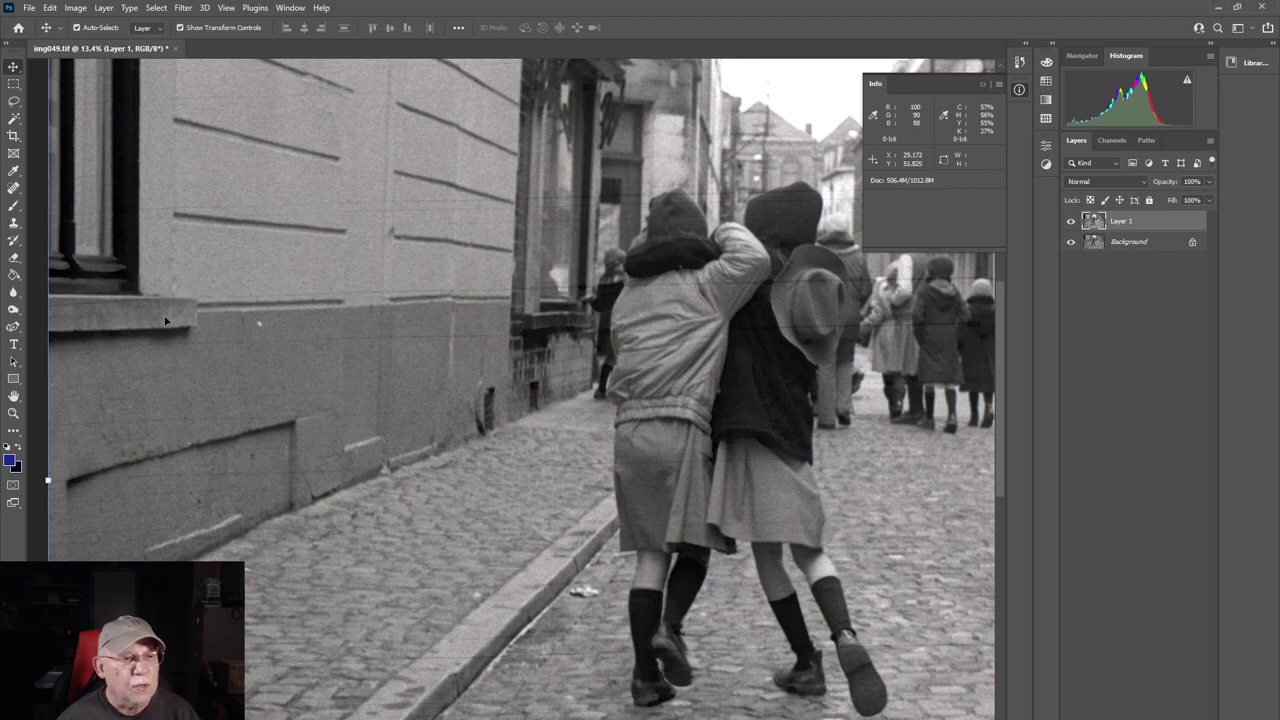
right_click(14, 188)
click(75, 200)
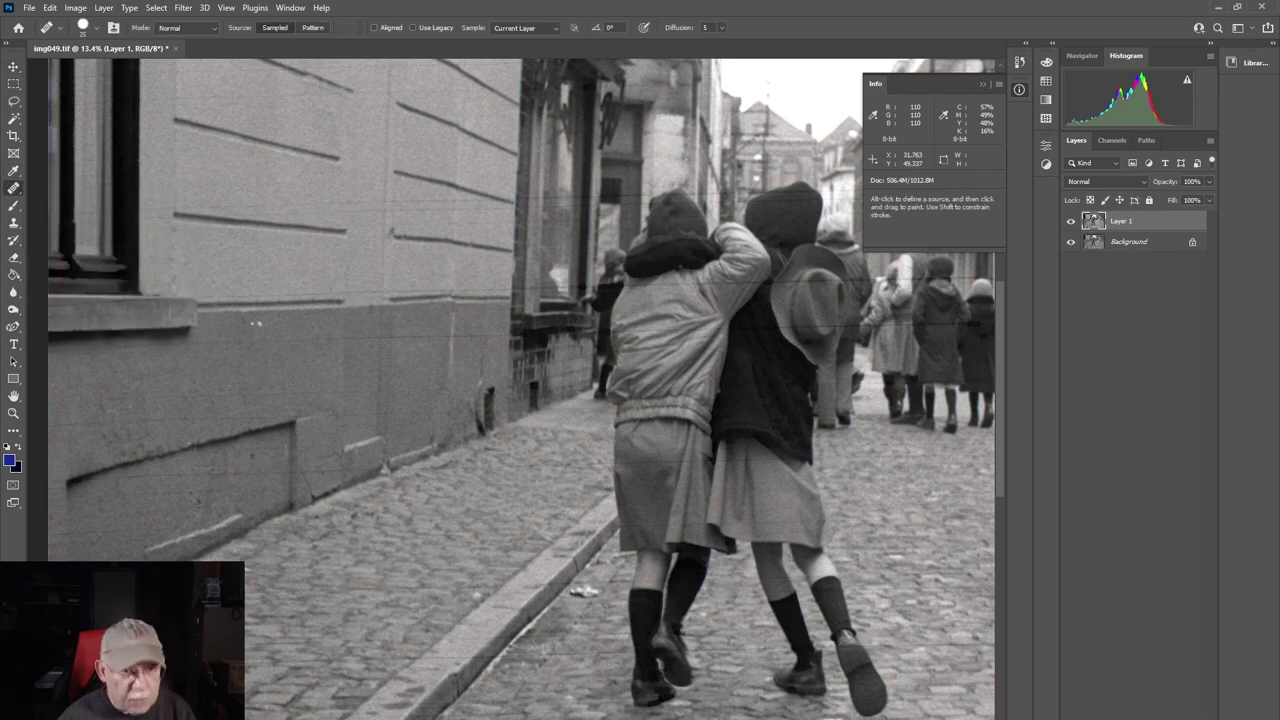
key(bracketright)
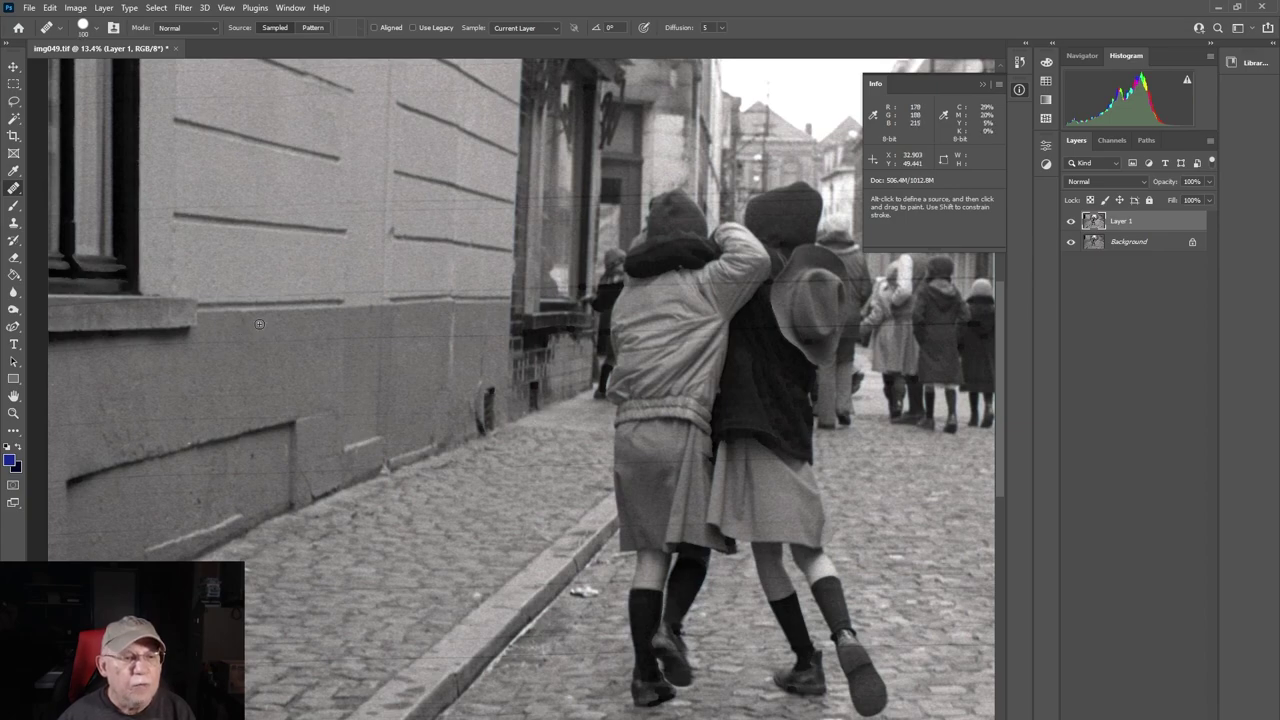
click(523, 309)
key(Return)
- Remove the white spot on the wall near the window sill using the Spot Healing Brush, with brush size 150
key(shift+j)
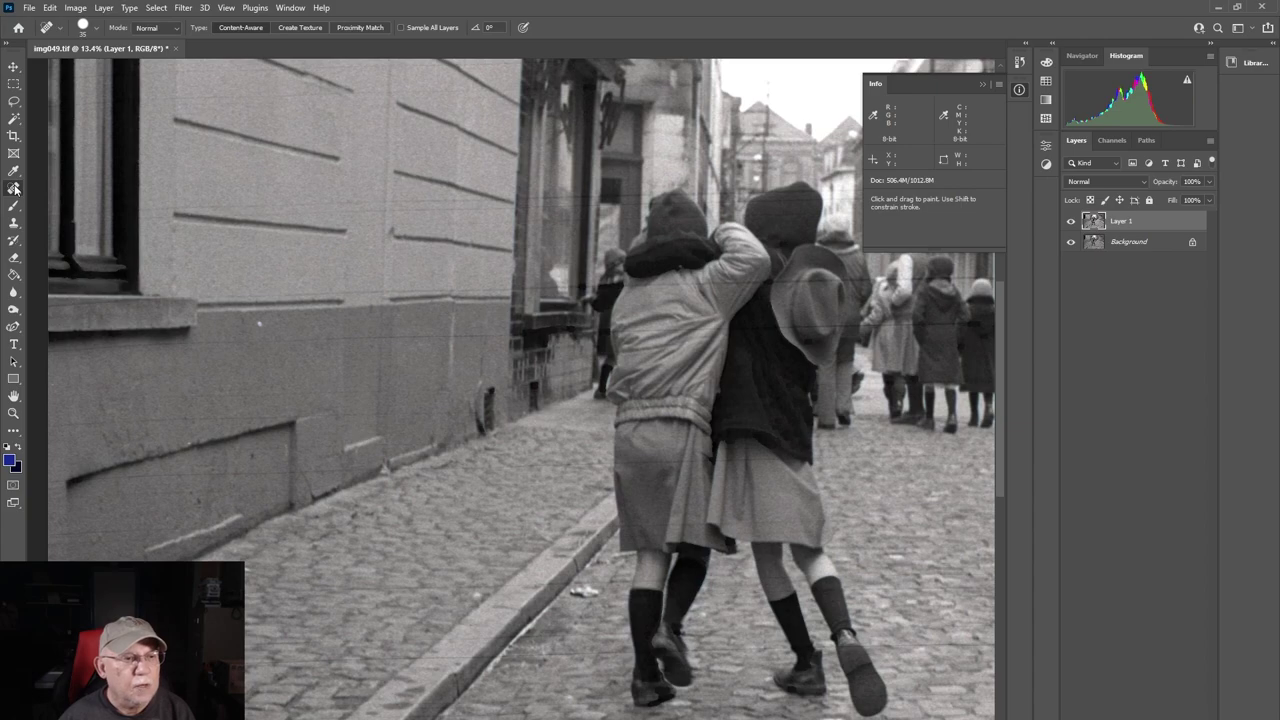
right_click(14, 188)
click(56, 190)
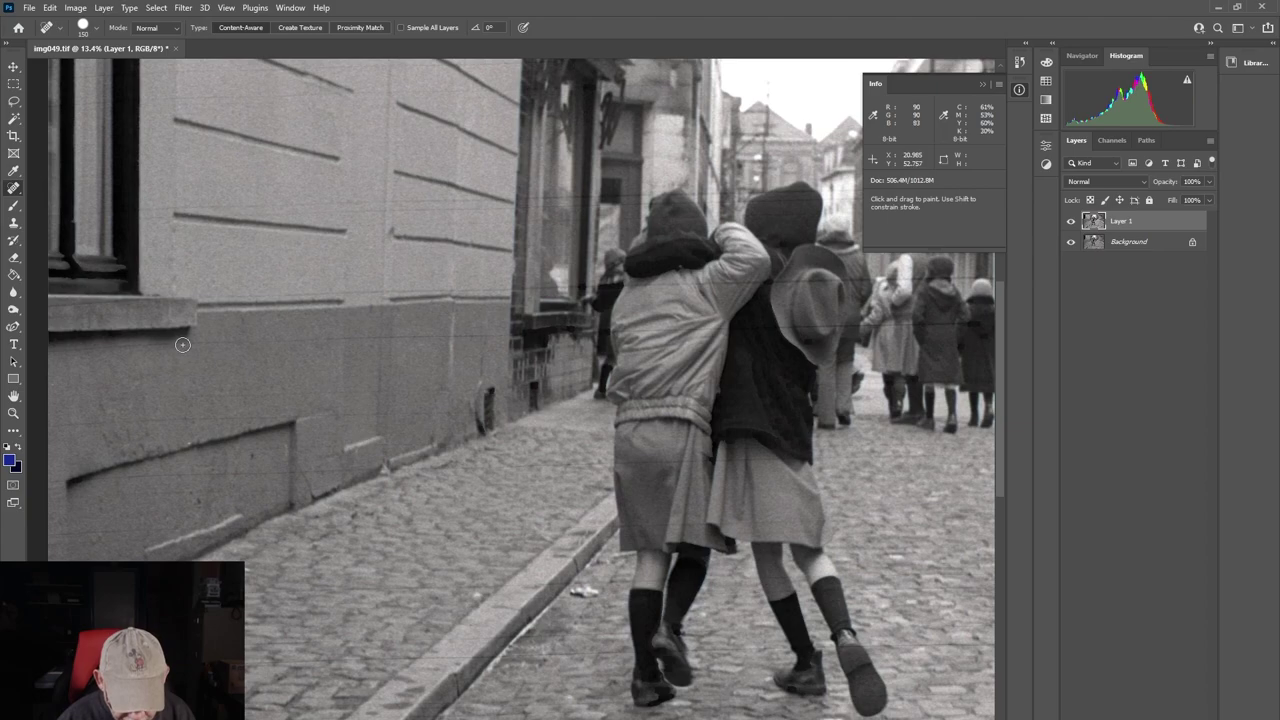
- Reduce the Spot Healing Brush to size 70 and heal the long horizontal scratch across the lower wall beneath the window sill
key(bracketleft)
key(bracketleft)
key(bracketleft)
key(bracketleft)
key(bracketleft)
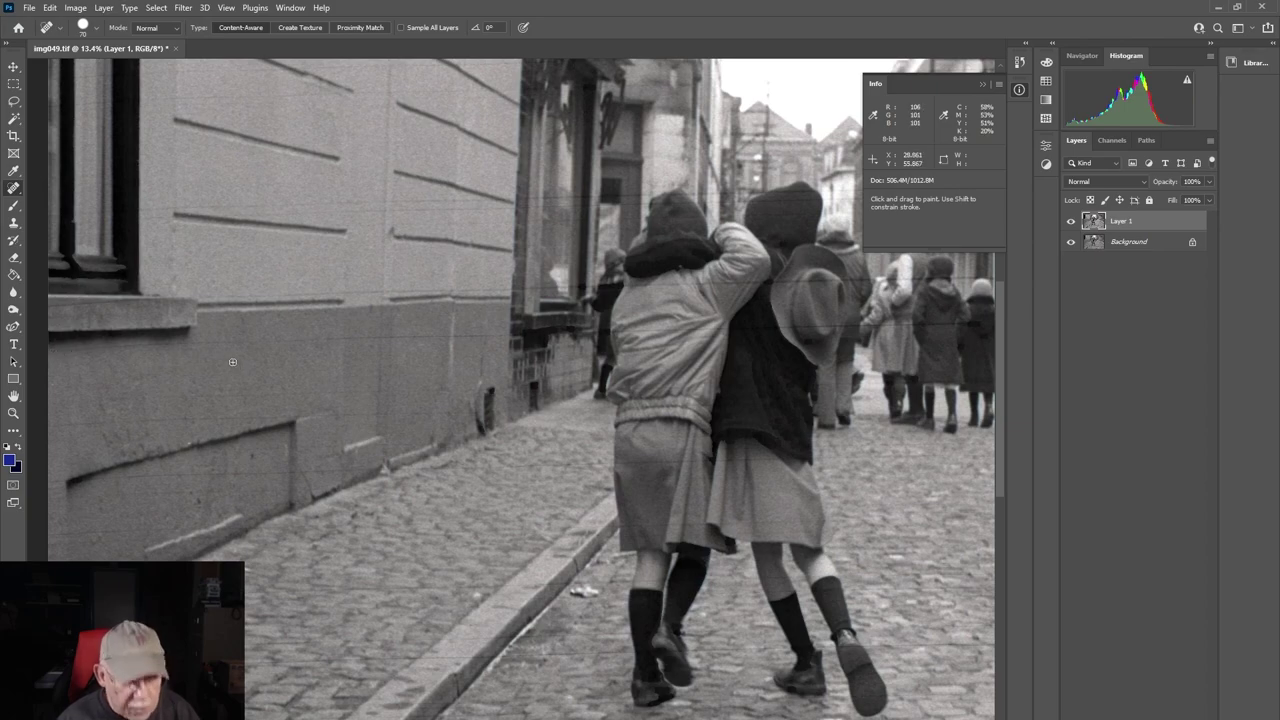
drag(230, 361, 300, 361)
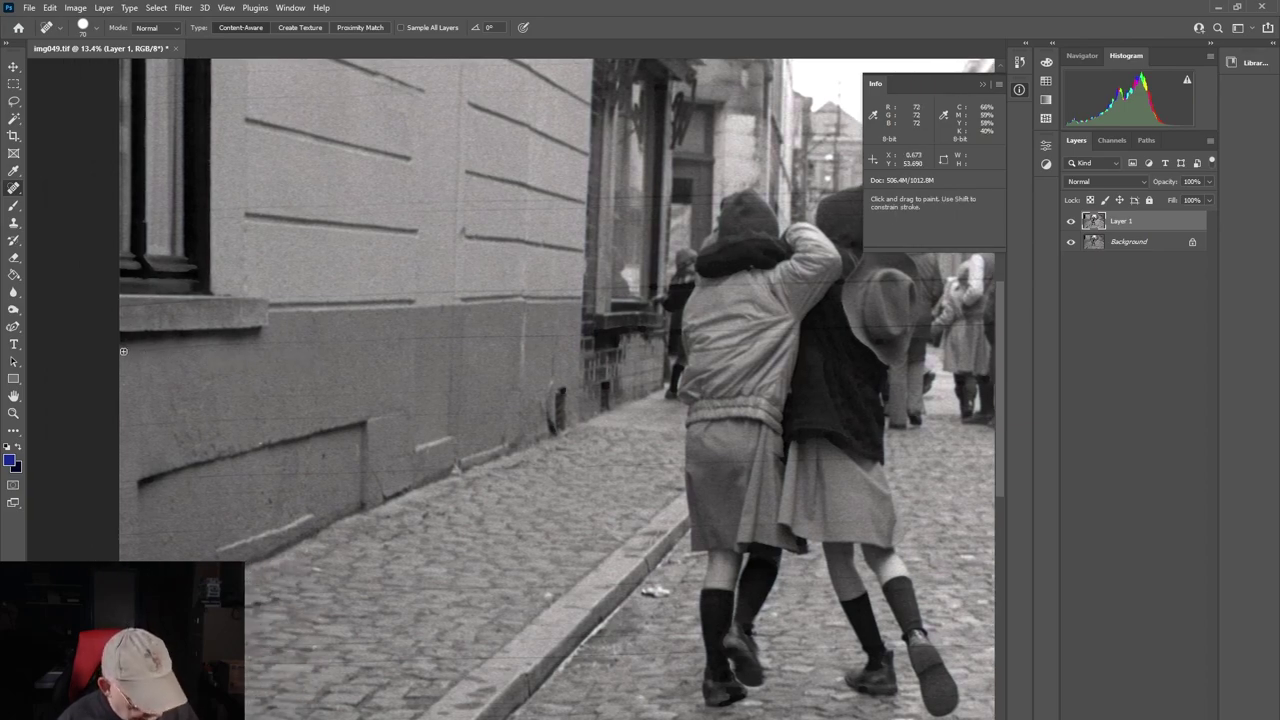
shift+click(264, 343)
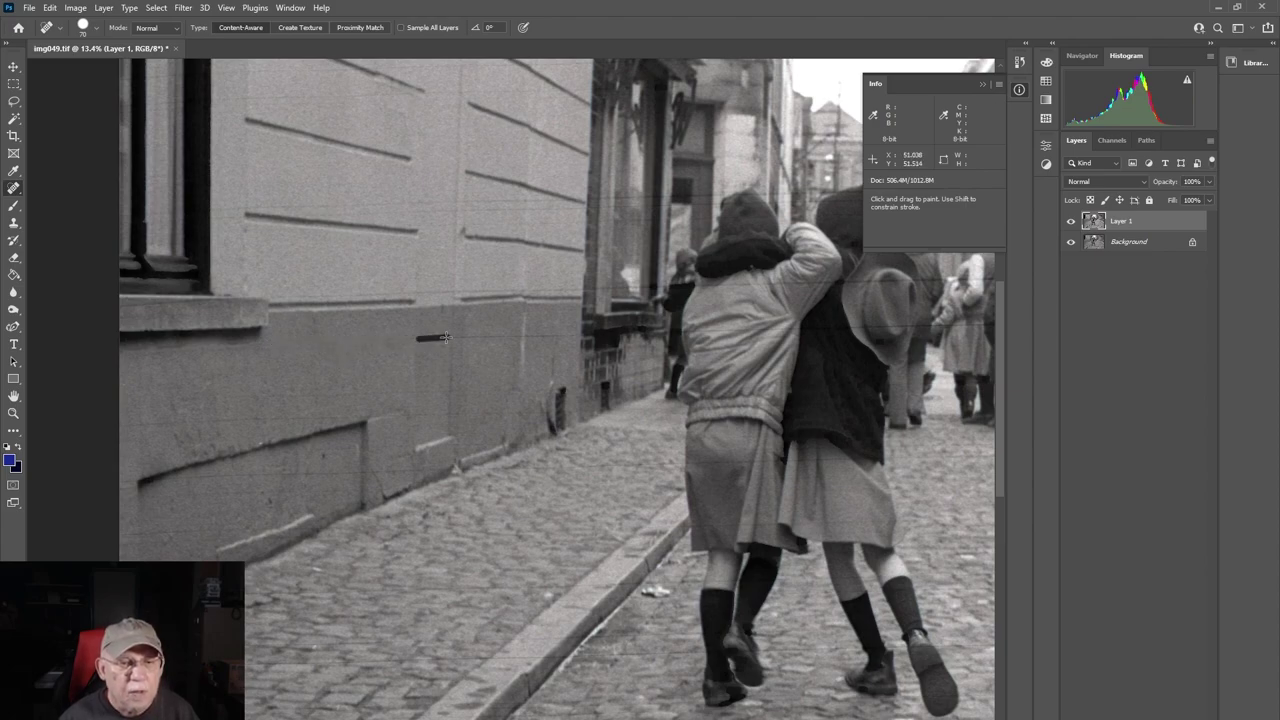
drag(448, 337, 524, 337)
shift+click(579, 336)
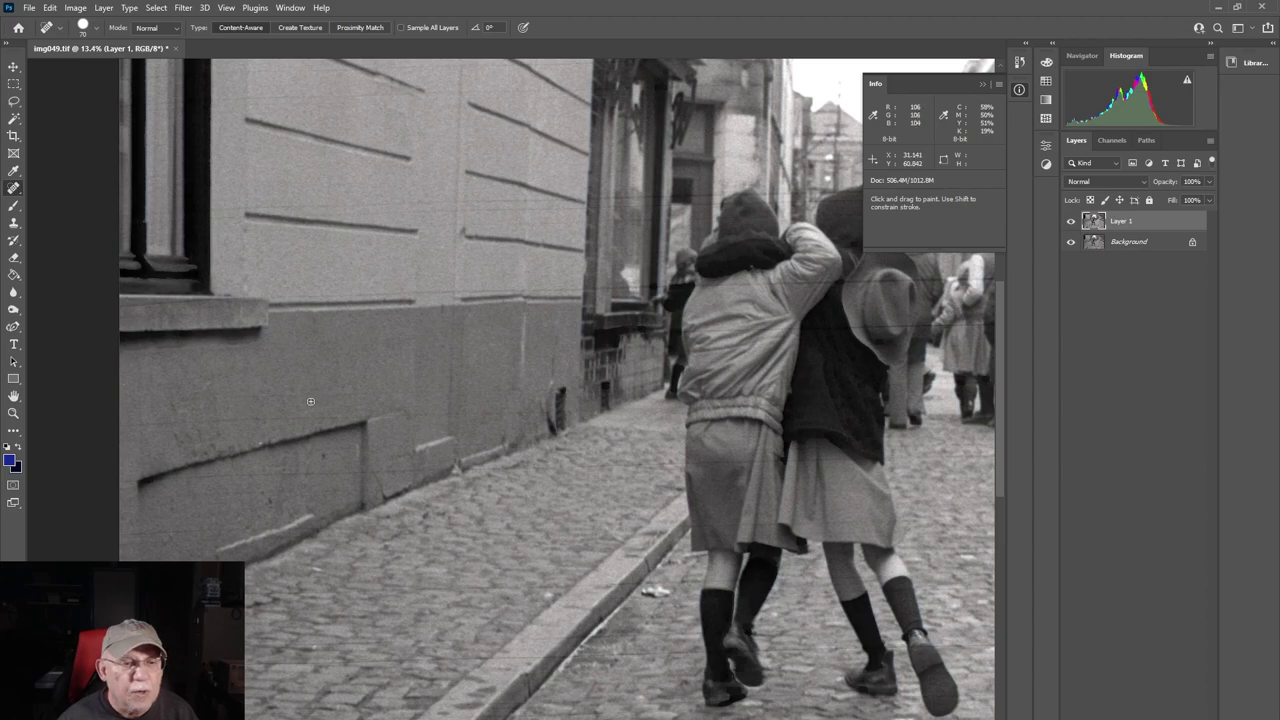
- Heal the remaining spots and fine scratches around the recessed panel on the lower wall, reducing the brush to size 40
drag(303, 395, 303, 396)
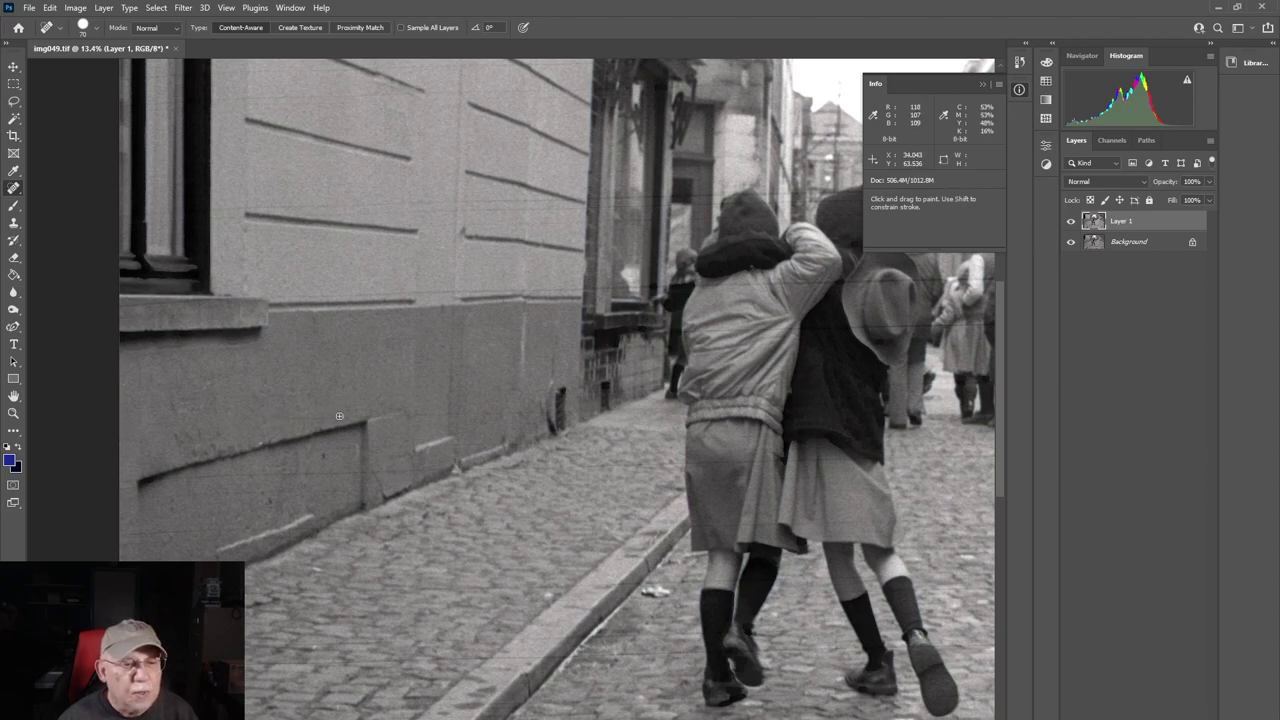
drag(348, 418, 280, 417)
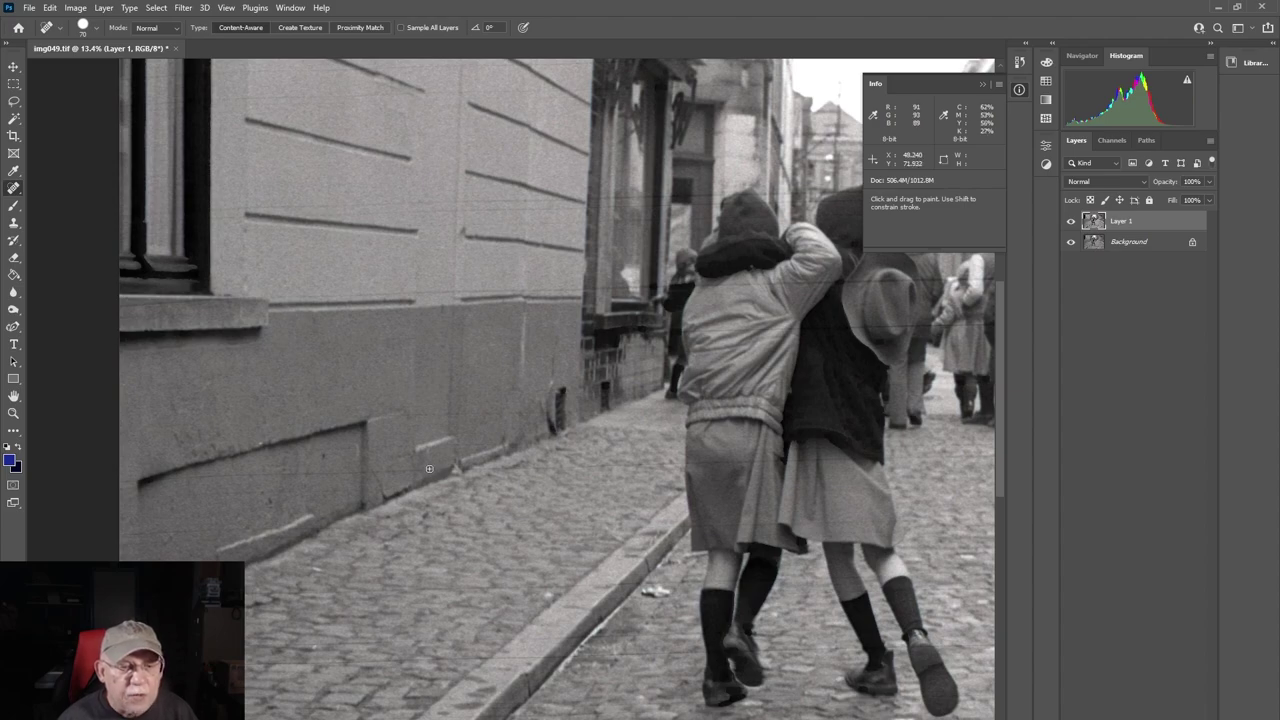
shift+click(173, 478)
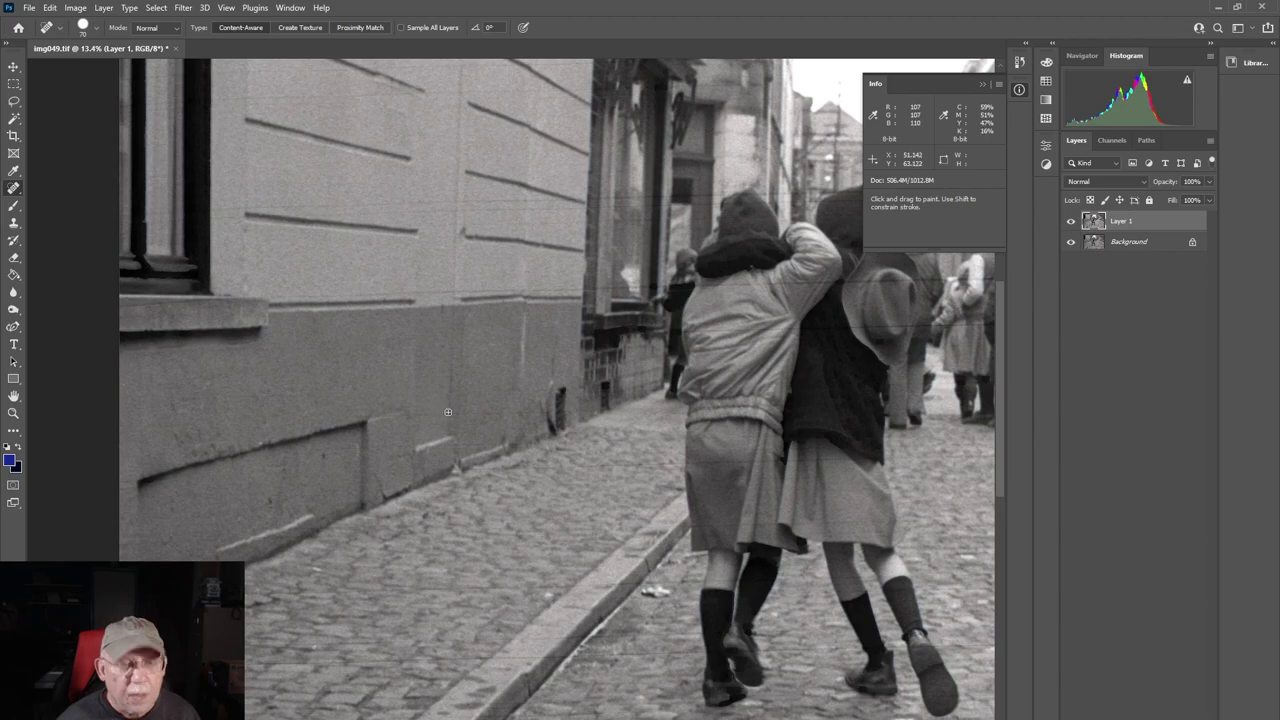
scroll(448, 412, up, 4)
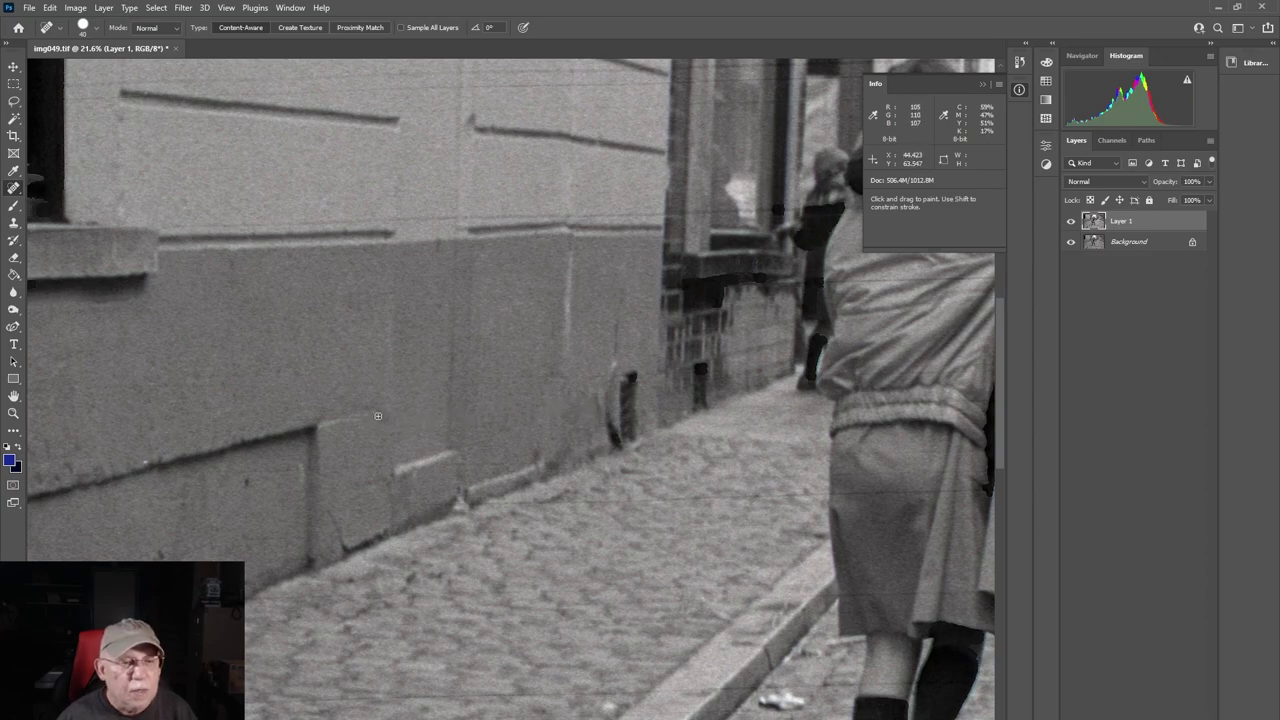
shift+click(294, 420)
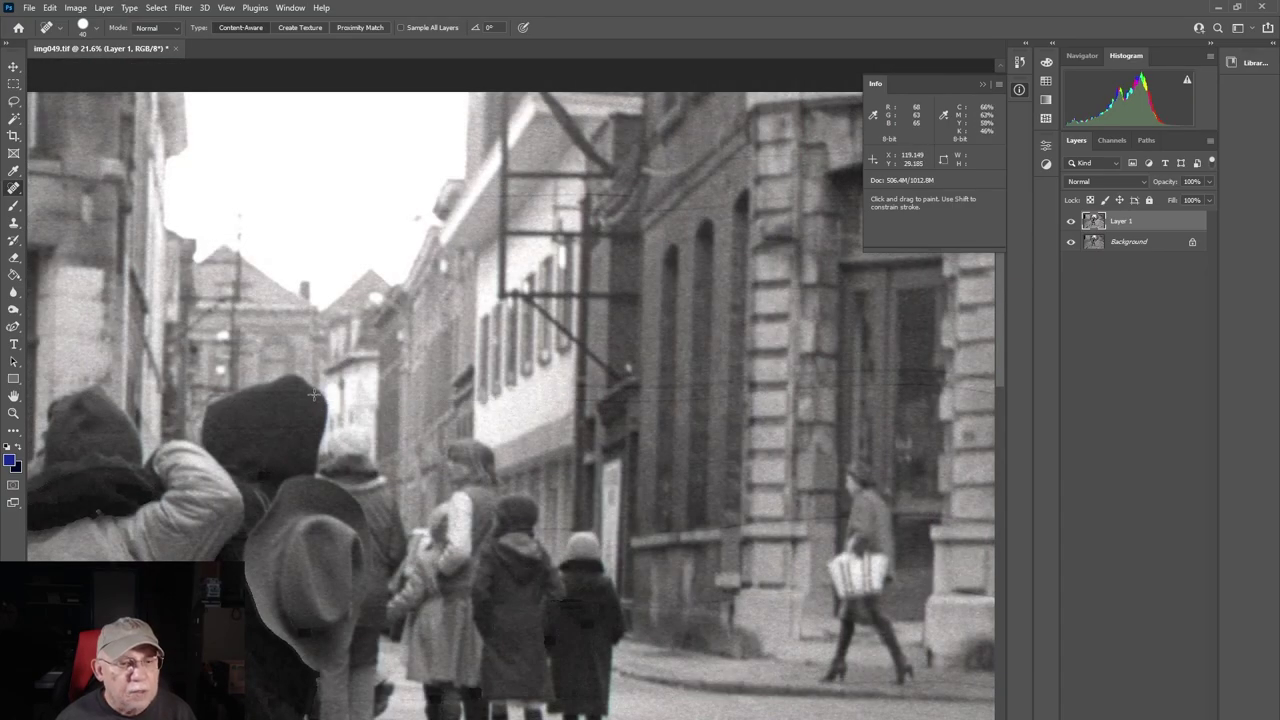
- Heal the scratches over the dark hood, the far end of the white building and the doorway behind the walking woman
mouse_move(313, 390)
mouse_down()
mouse_move(245, 388)
mouse_move(242, 413)
mouse_move(214, 430)
mouse_move(317, 427)
mouse_up()
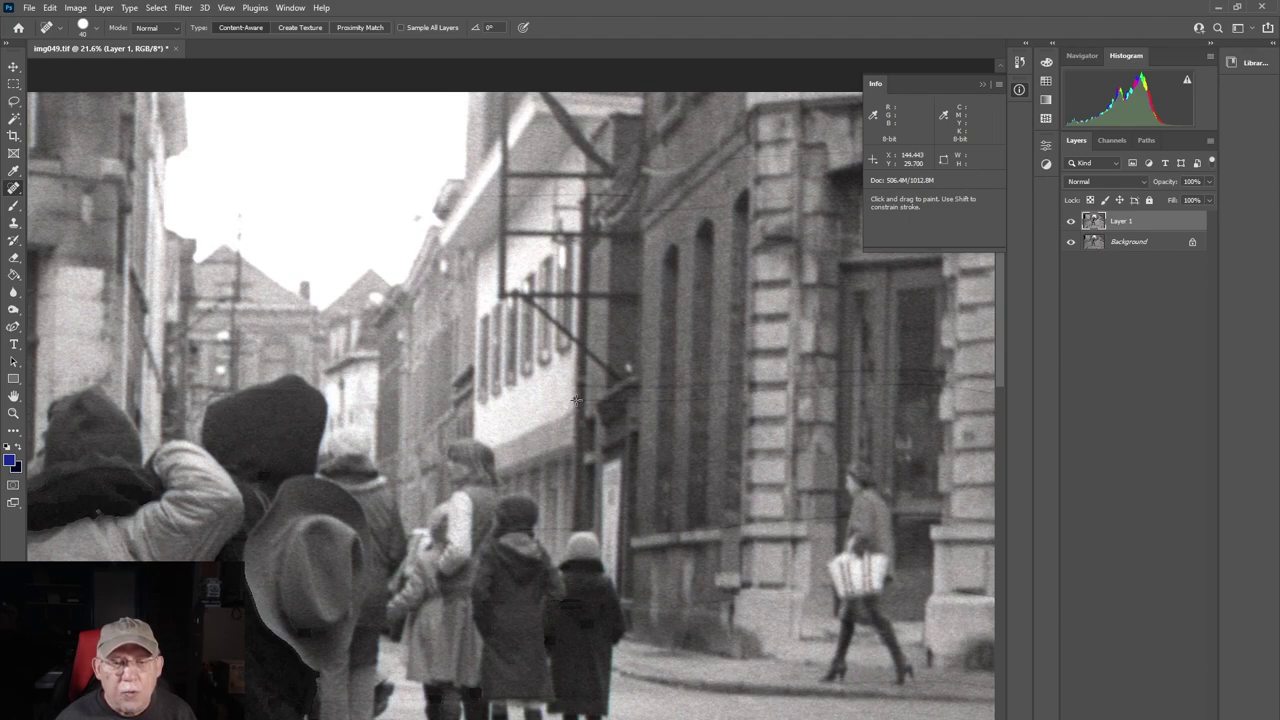
drag(653, 402, 575, 402)
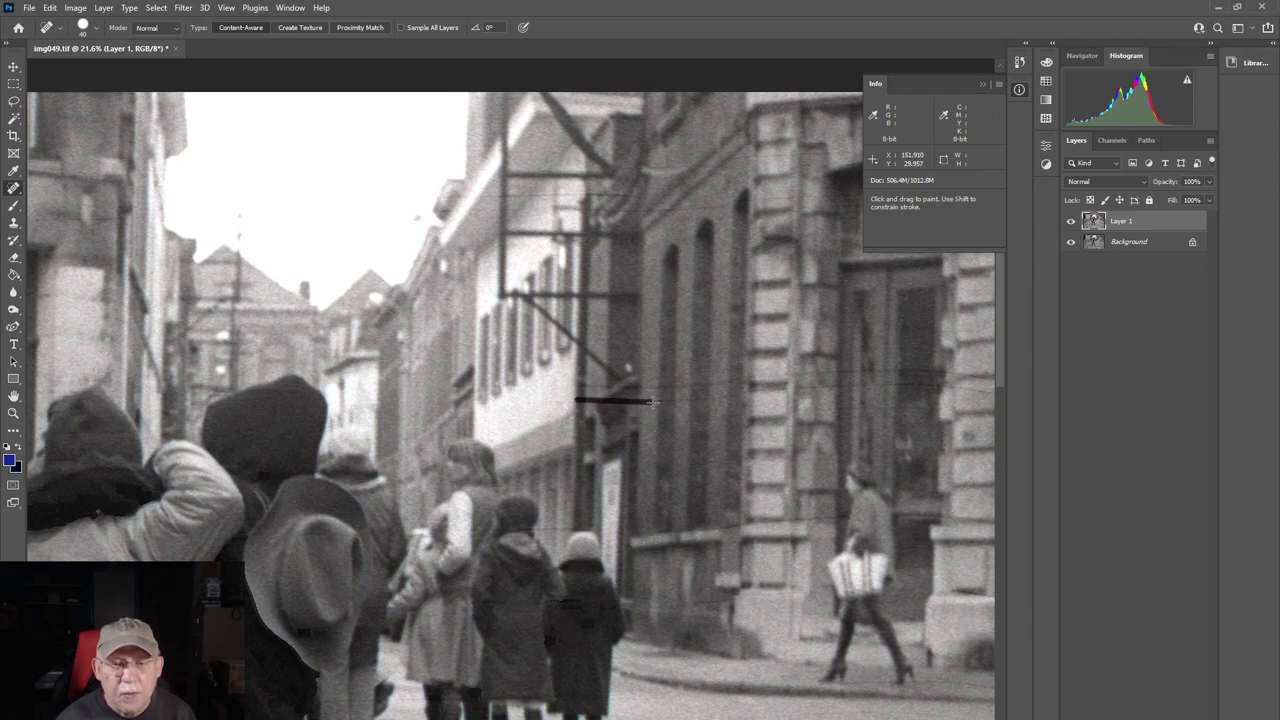
drag(655, 387, 583, 387)
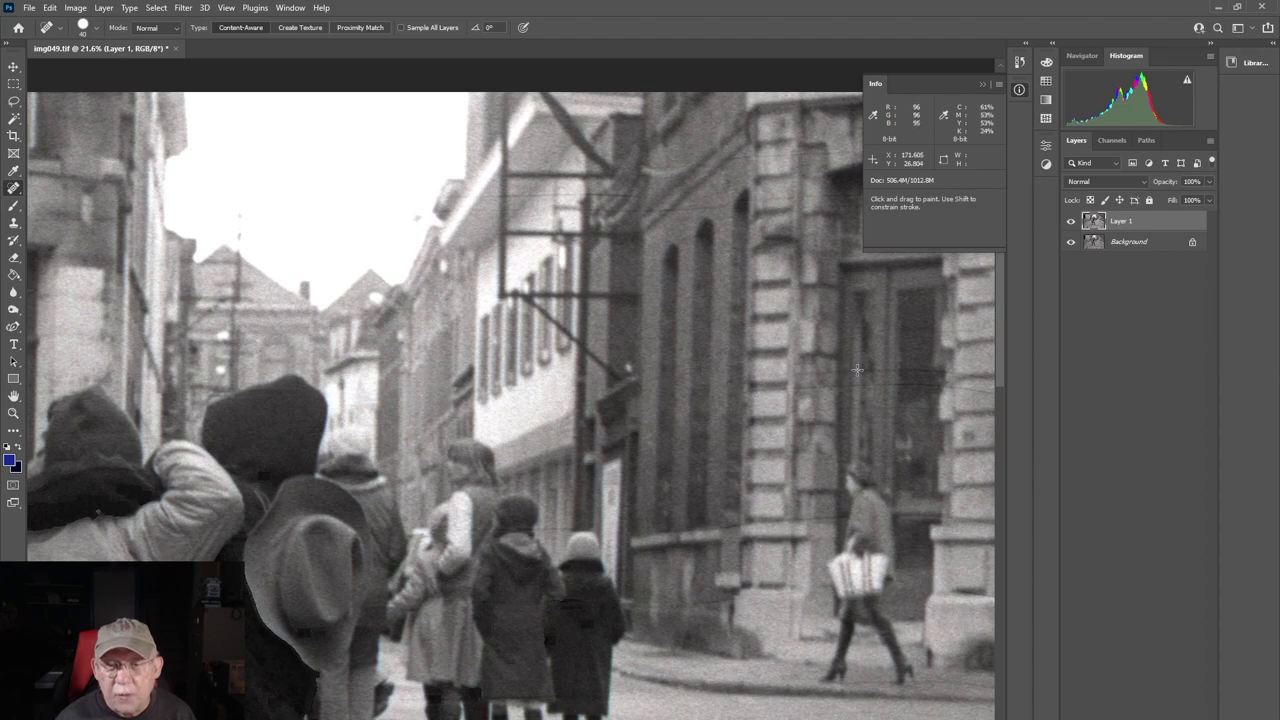
drag(857, 370, 788, 372)
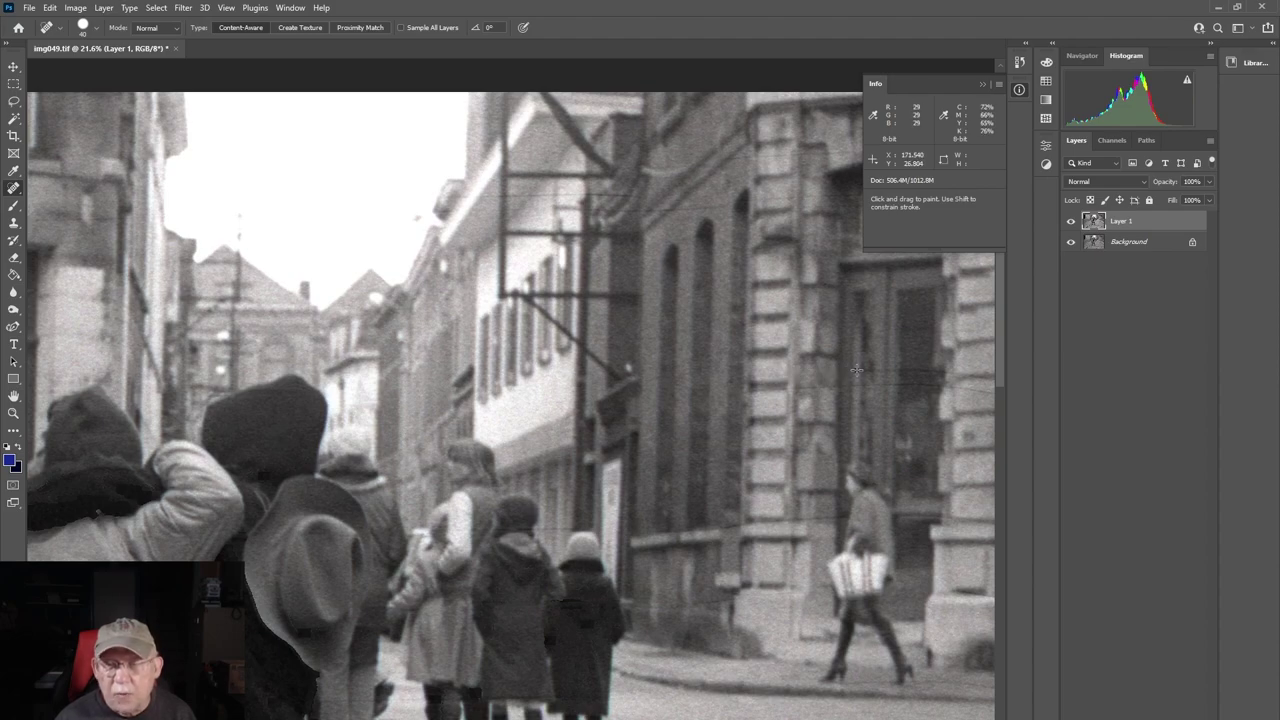
shift+click(938, 372)
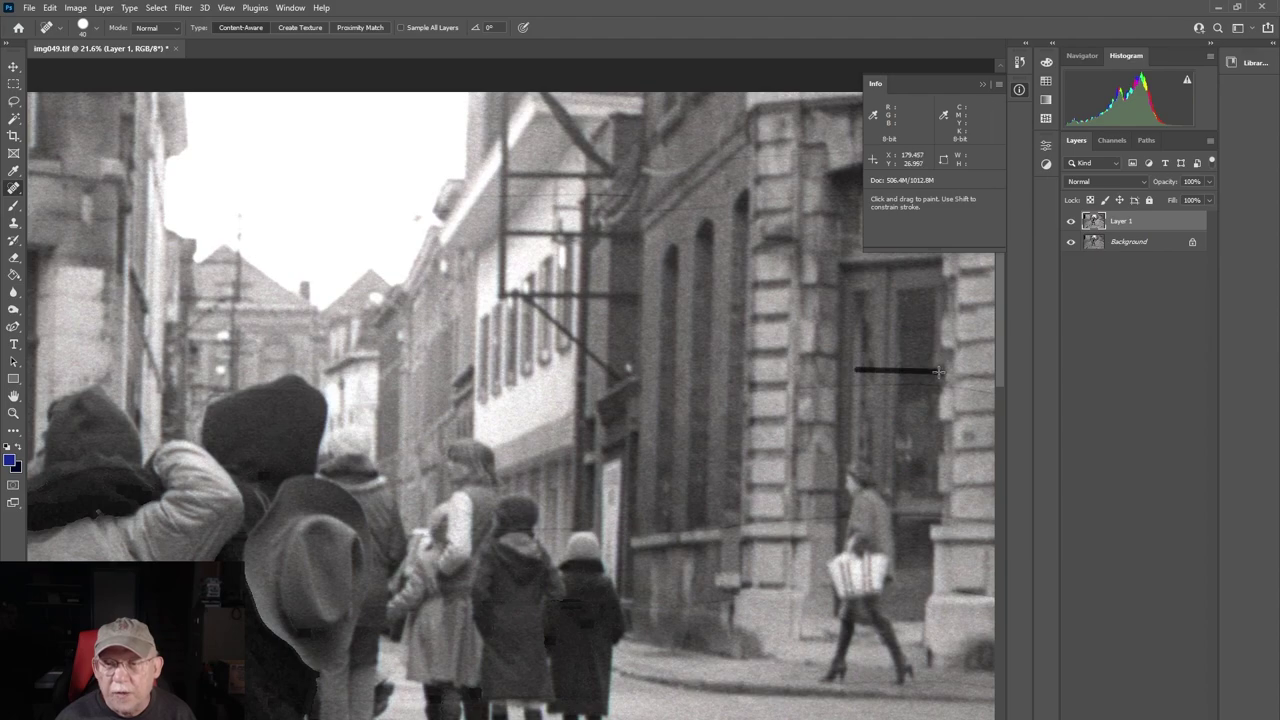
- Heal the scratches crossing the stone pillar beside the doorway and the facade above the door and arched windows
key(space)
drag(861, 345, 678, 346)
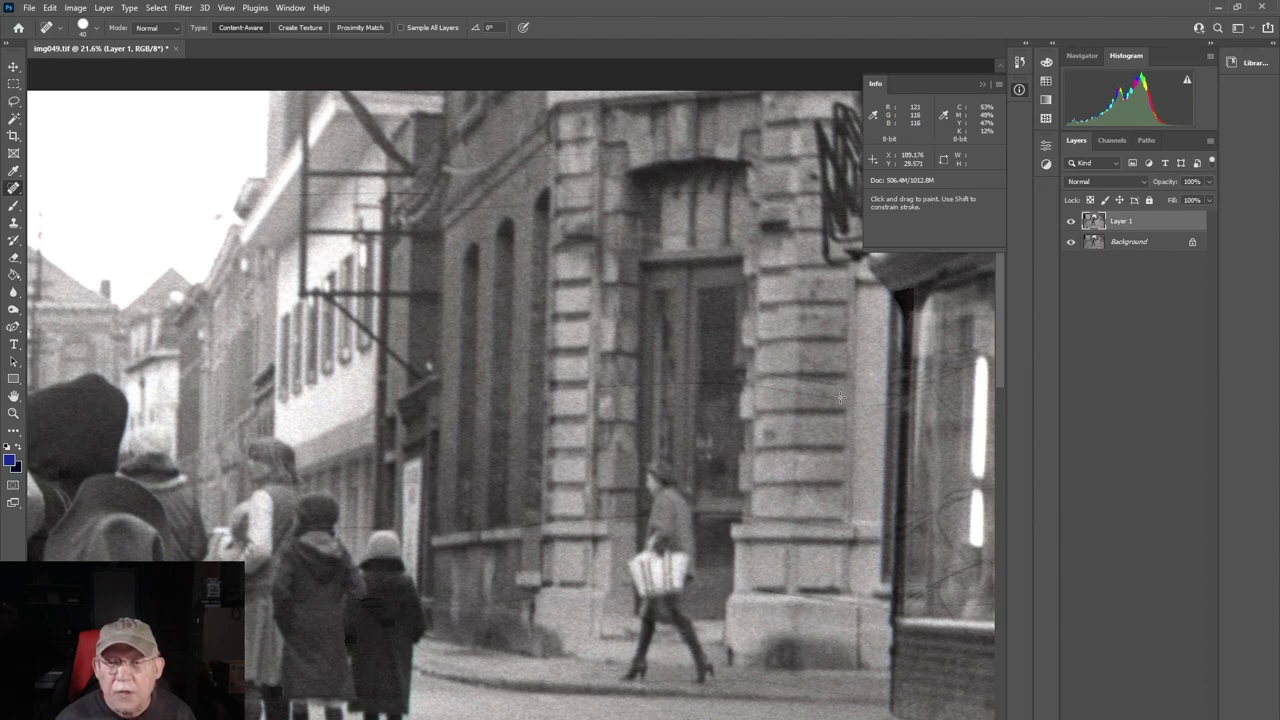
shift+click(762, 385)
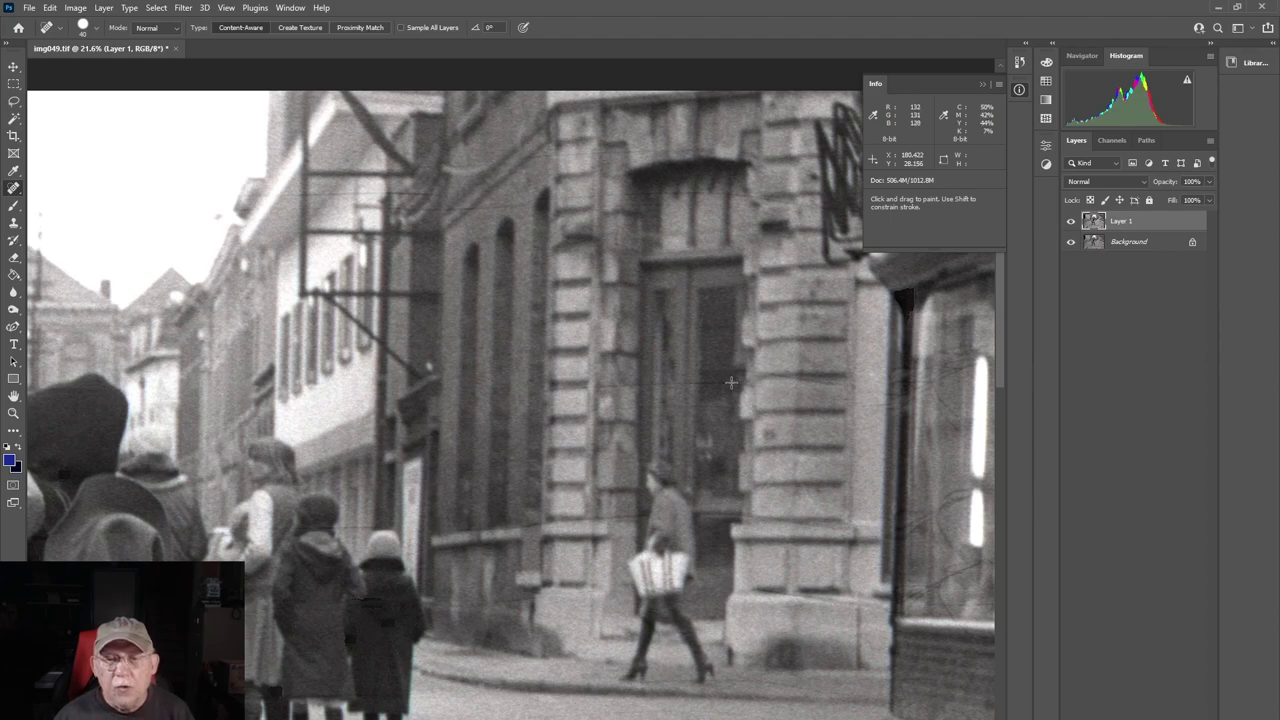
shift+click(698, 383)
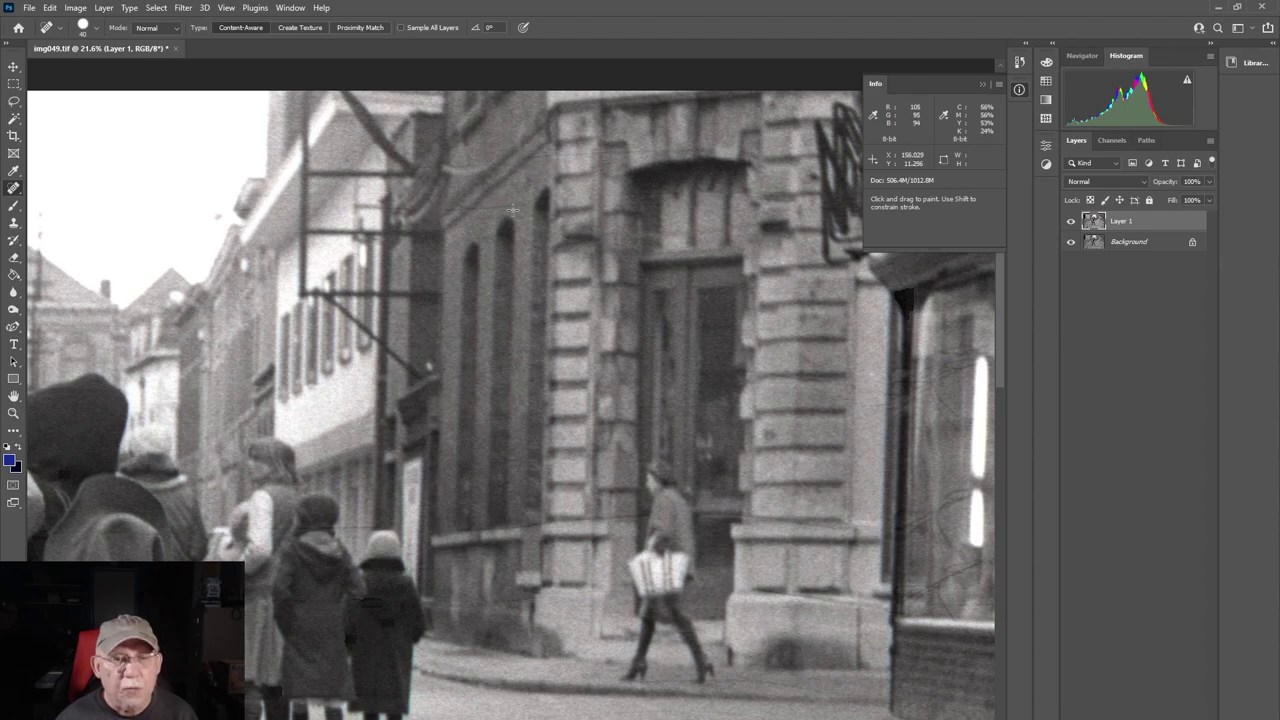
drag(530, 154, 706, 154)
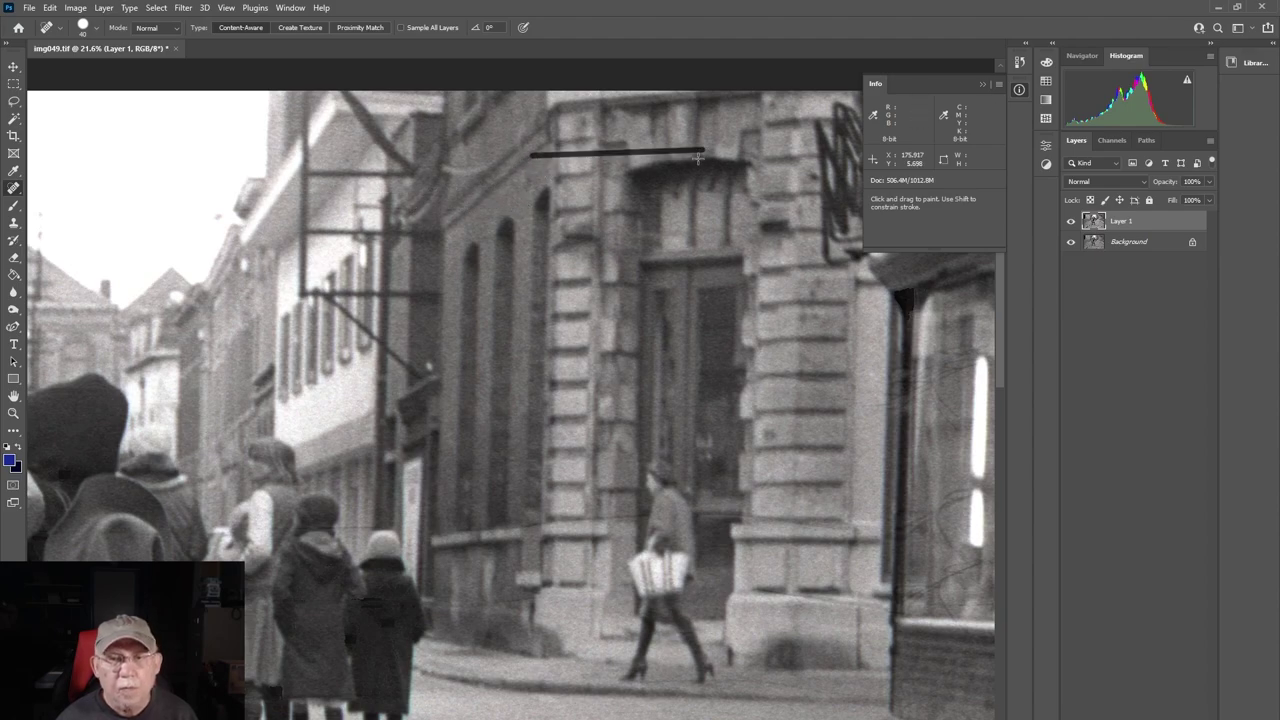
mouse_move(704, 212)
mouse_down()
mouse_move(660, 380)
mouse_move(580, 429)
mouse_move(497, 235)
mouse_move(378, 181)
mouse_move(403, 357)
mouse_move(500, 251)
mouse_move(500, 209)
mouse_up()
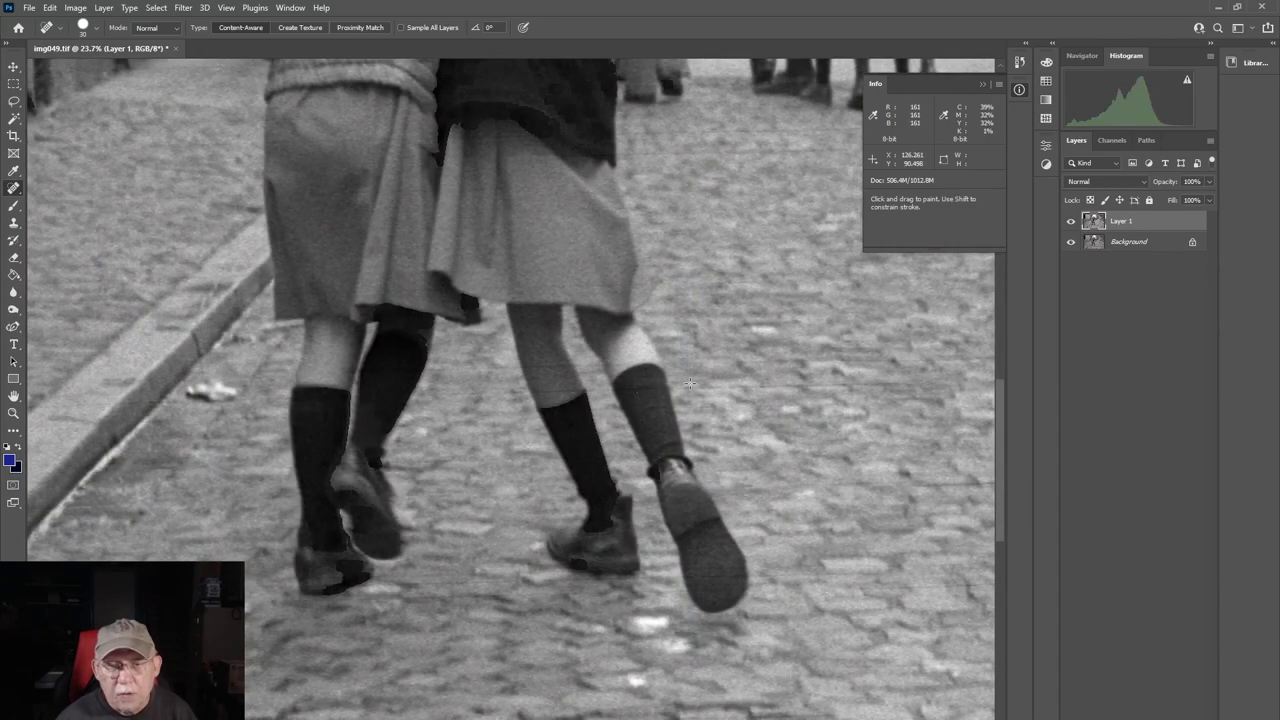
- With the brush at size 30, heal the fine scratches across the girl's legs and on the cobblestones beside the figures
shift+click(670, 387)
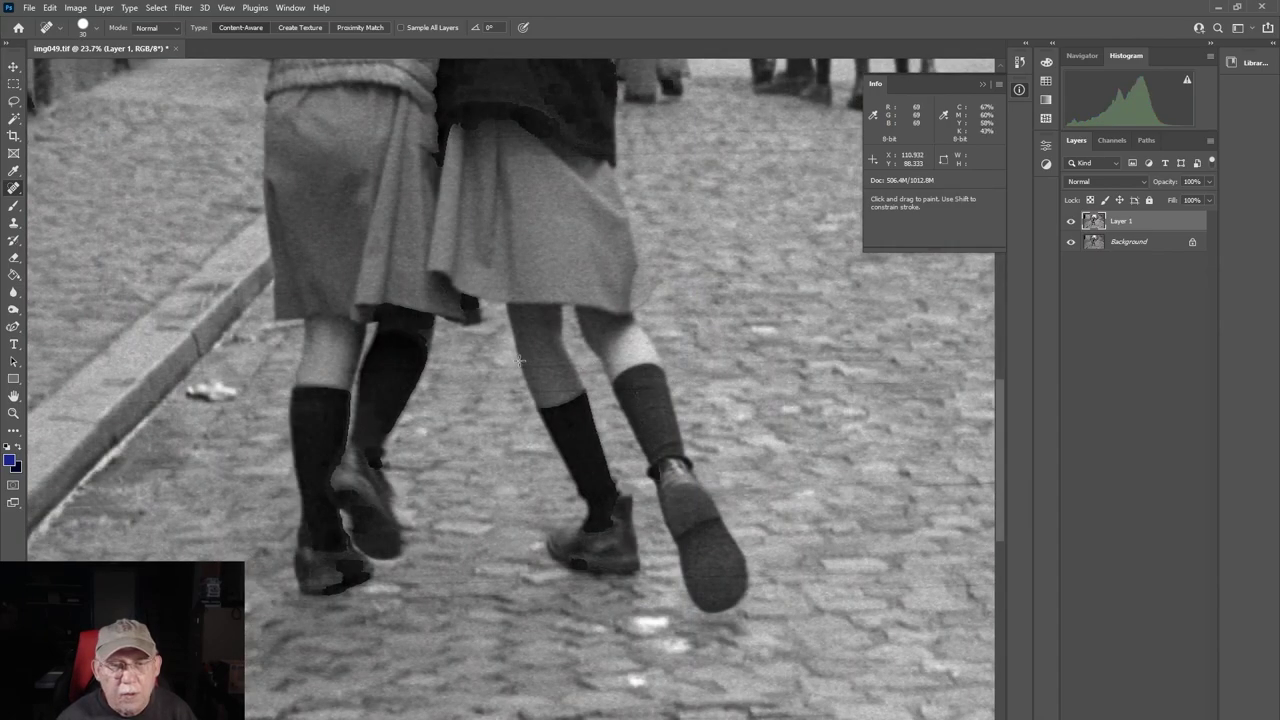
shift+click(452, 358)
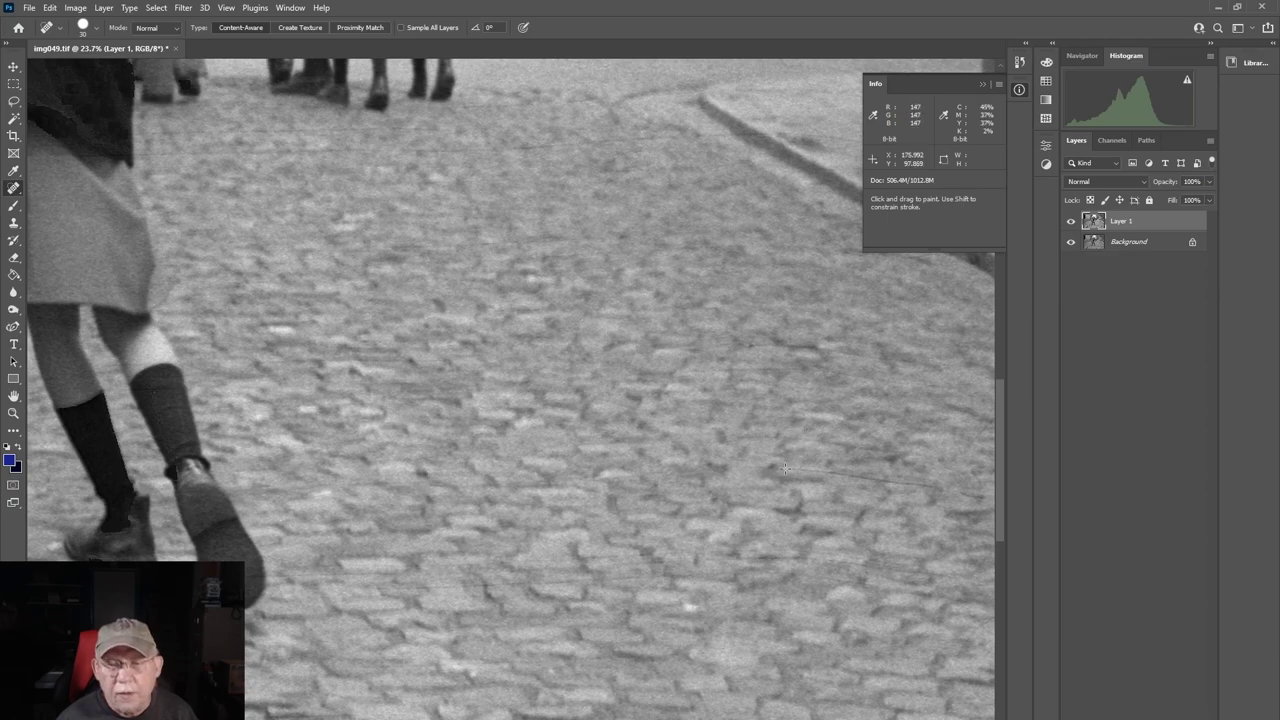
shift+click(946, 489)
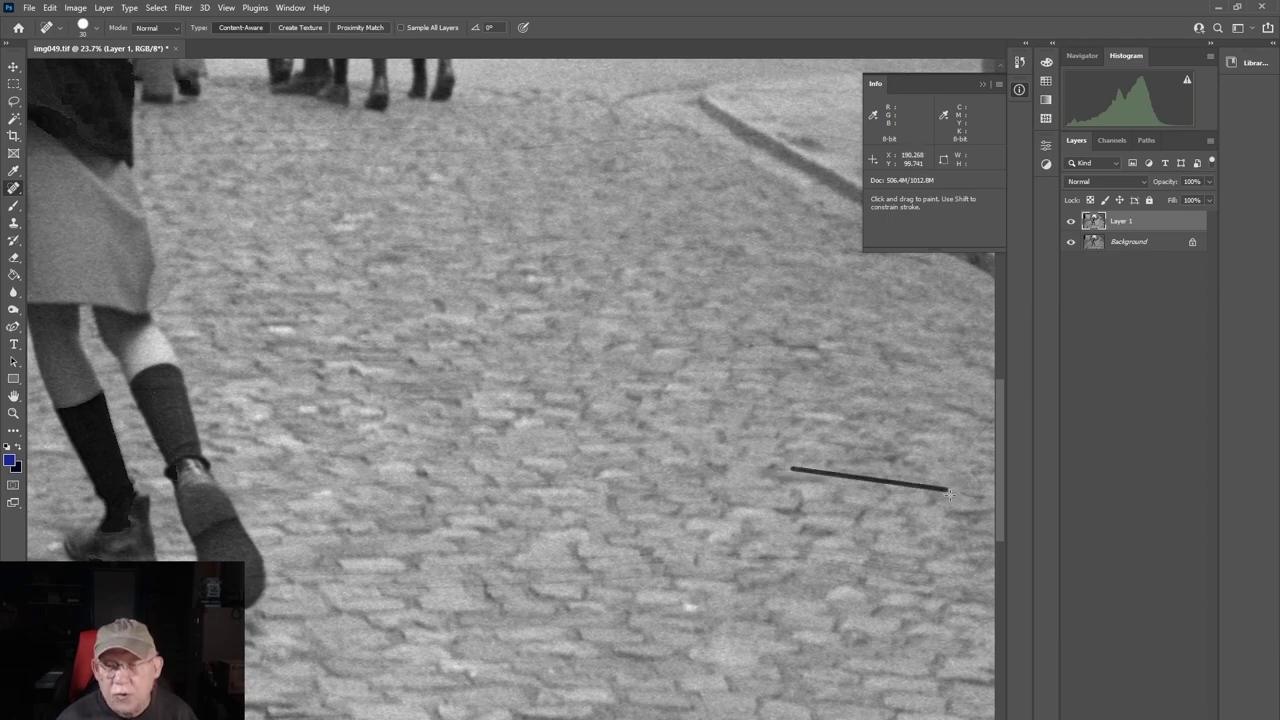
shift+click(819, 561)
key(space)
mouse_move(723, 365)
mouse_down()
mouse_move(529, 366)
mouse_move(446, 289)
mouse_up()
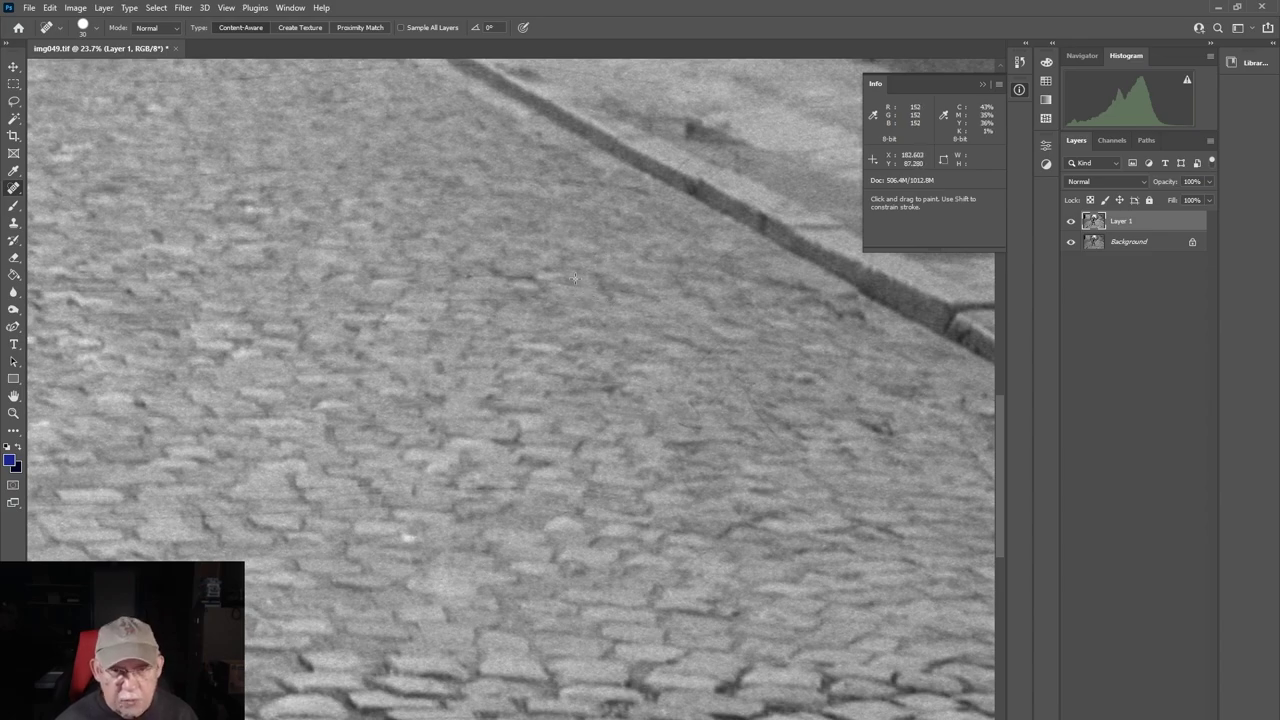
- Apply Brightness/Contrast to Layer 1 with brightness 23 and contrast 16
scroll(567, 282, down, 5)
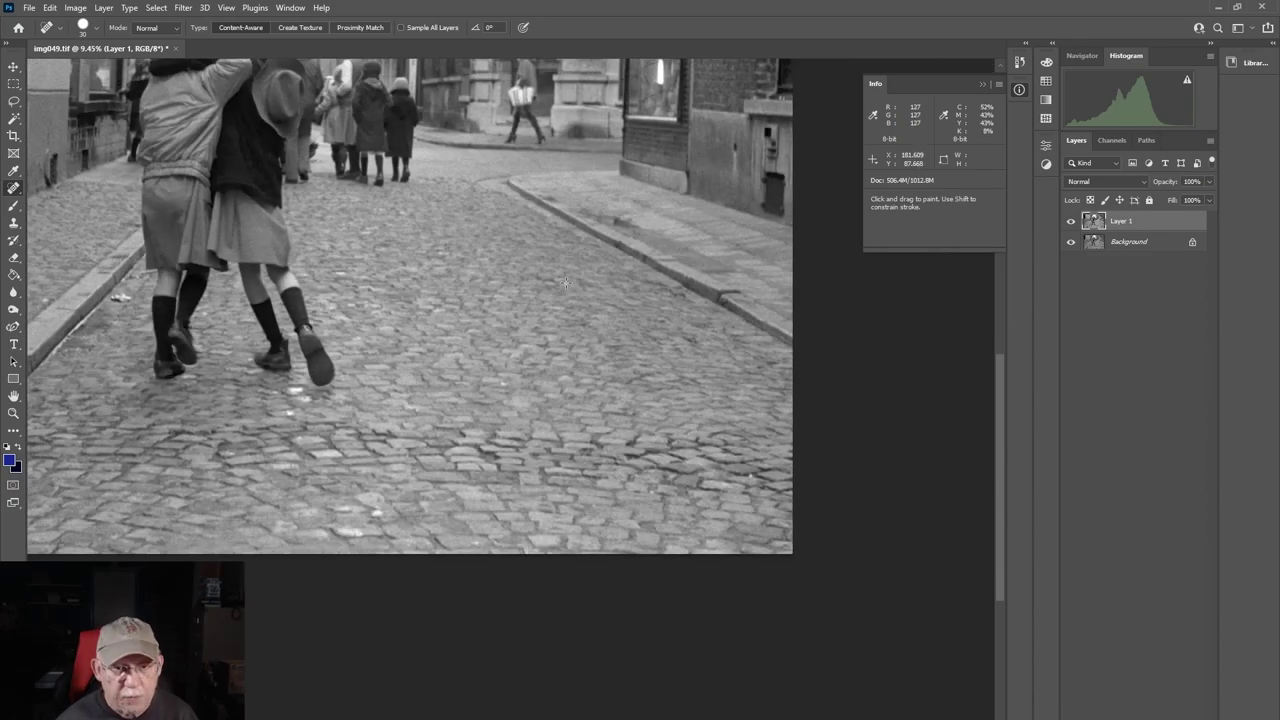
scroll(566, 283, down, 1)
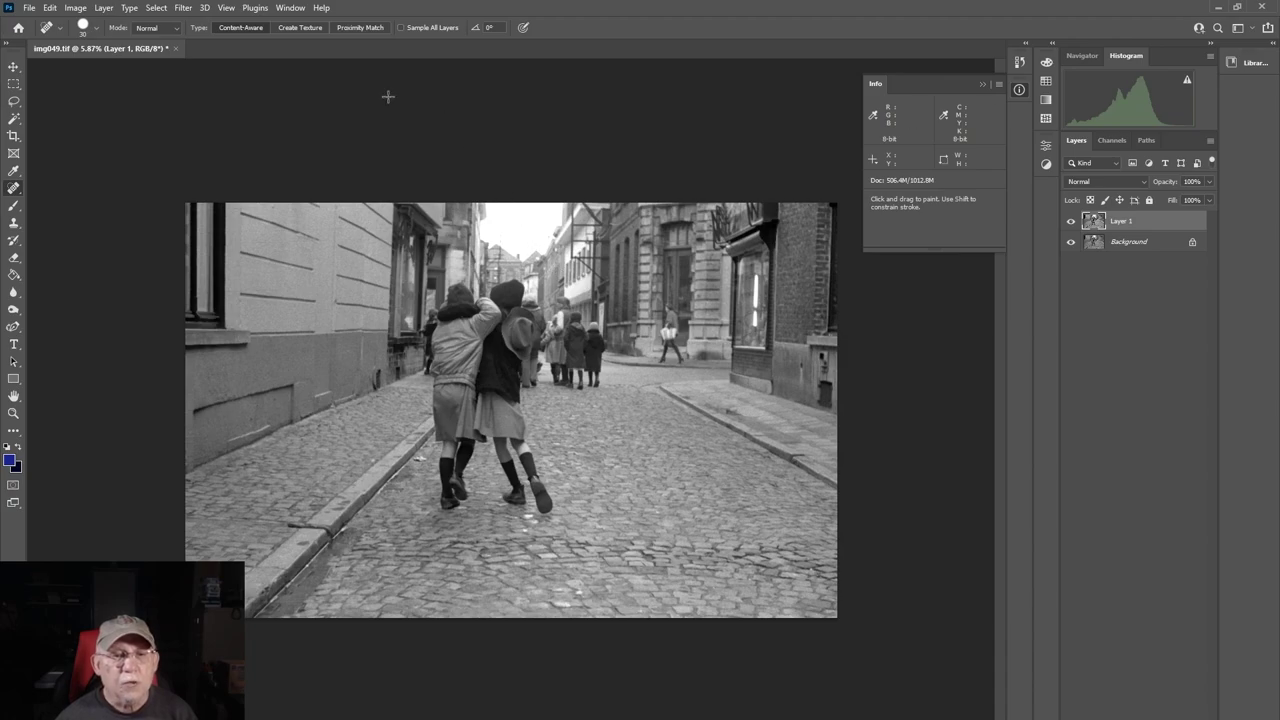
click(76, 8)
mouse_move(96, 42)
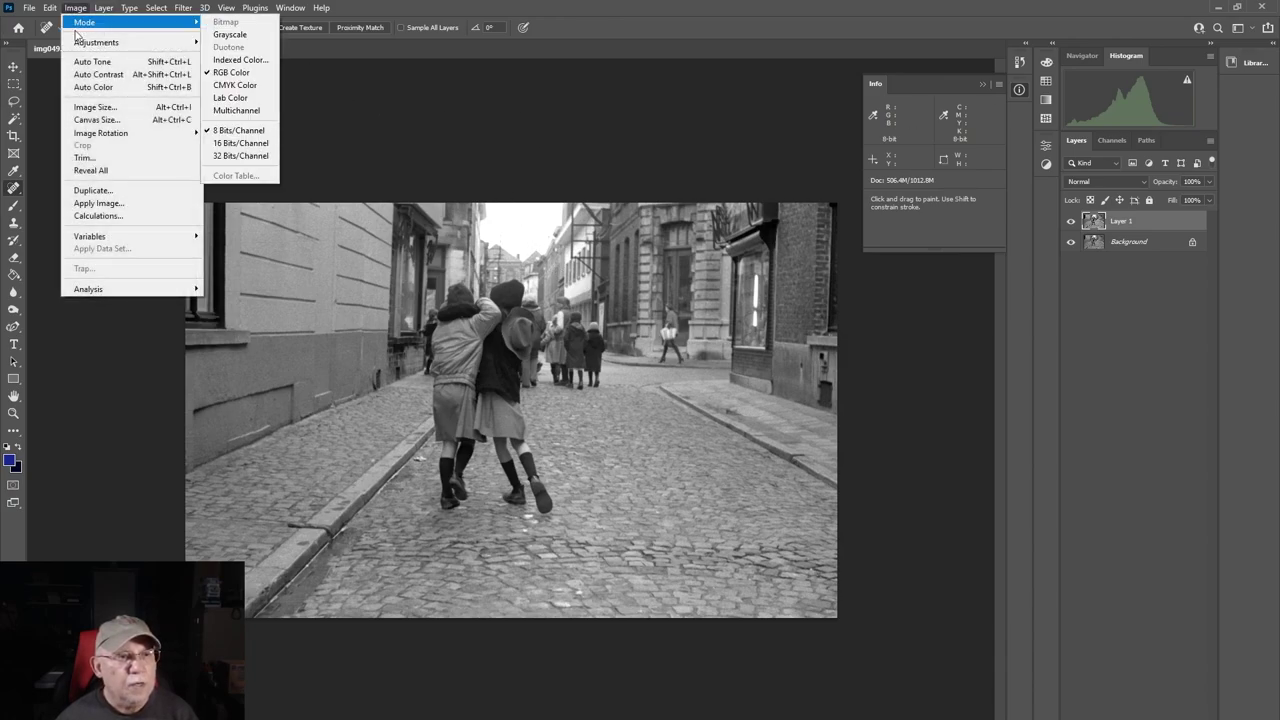
click(234, 46)
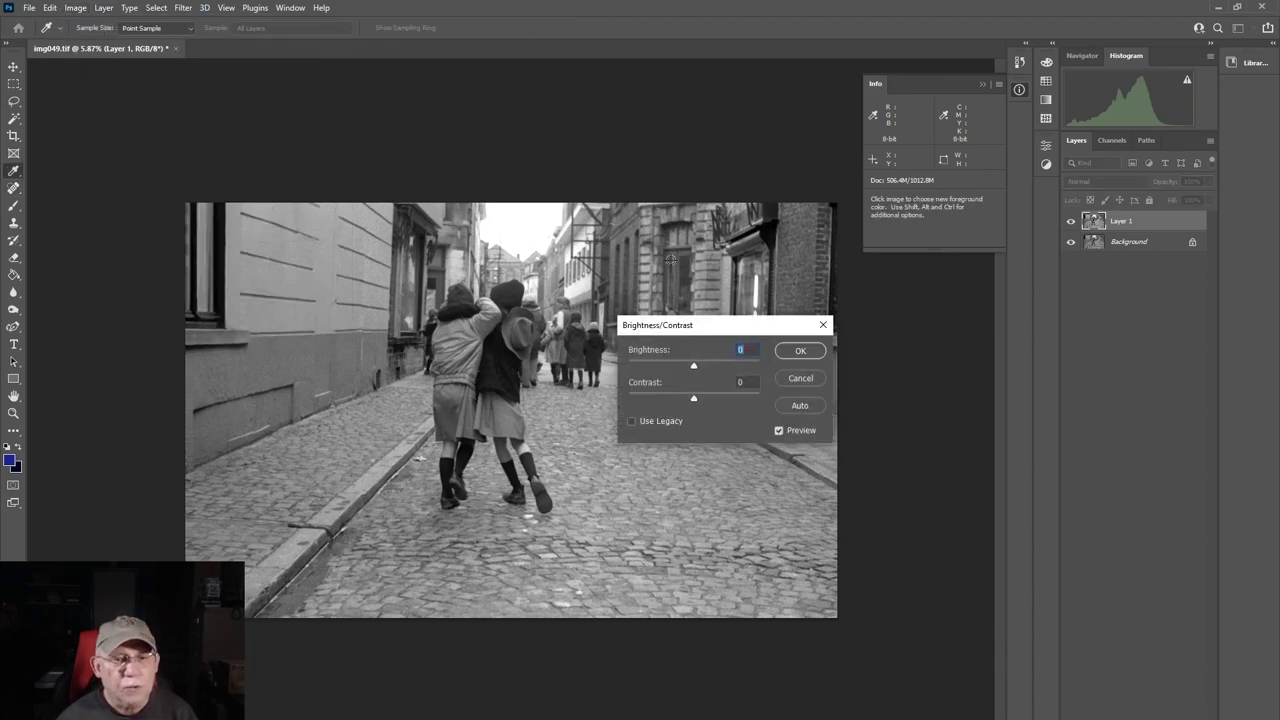
drag(695, 362, 706, 400)
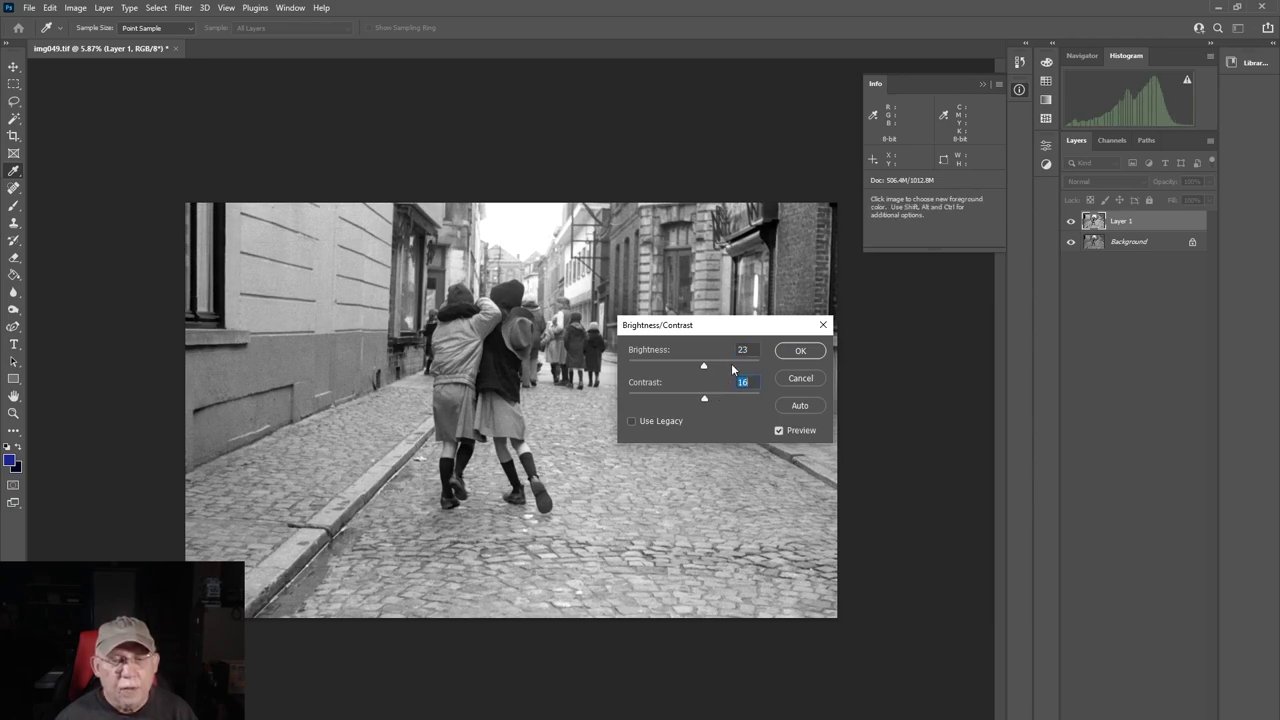
click(799, 351)
key(j)
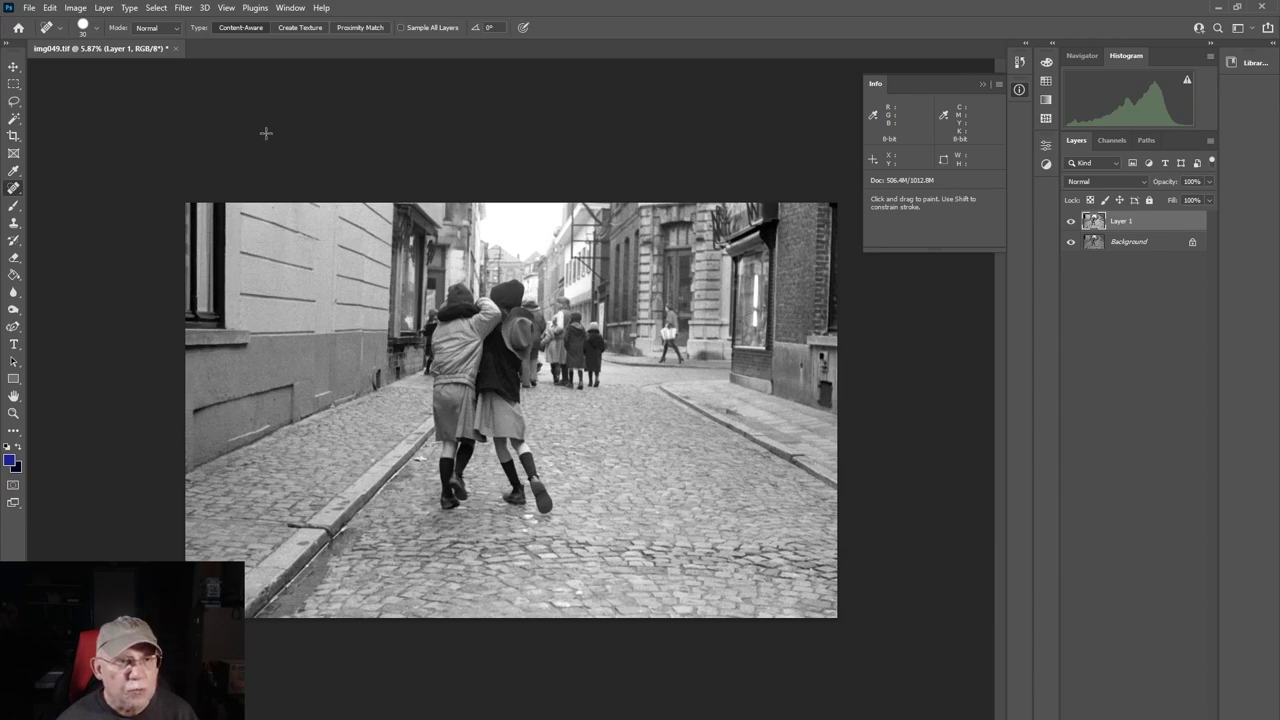
- Switch to the Dodge tool and compare the edited photo with the original by hiding and reshowing Layer 1
click(14, 309)
key(shift+o)
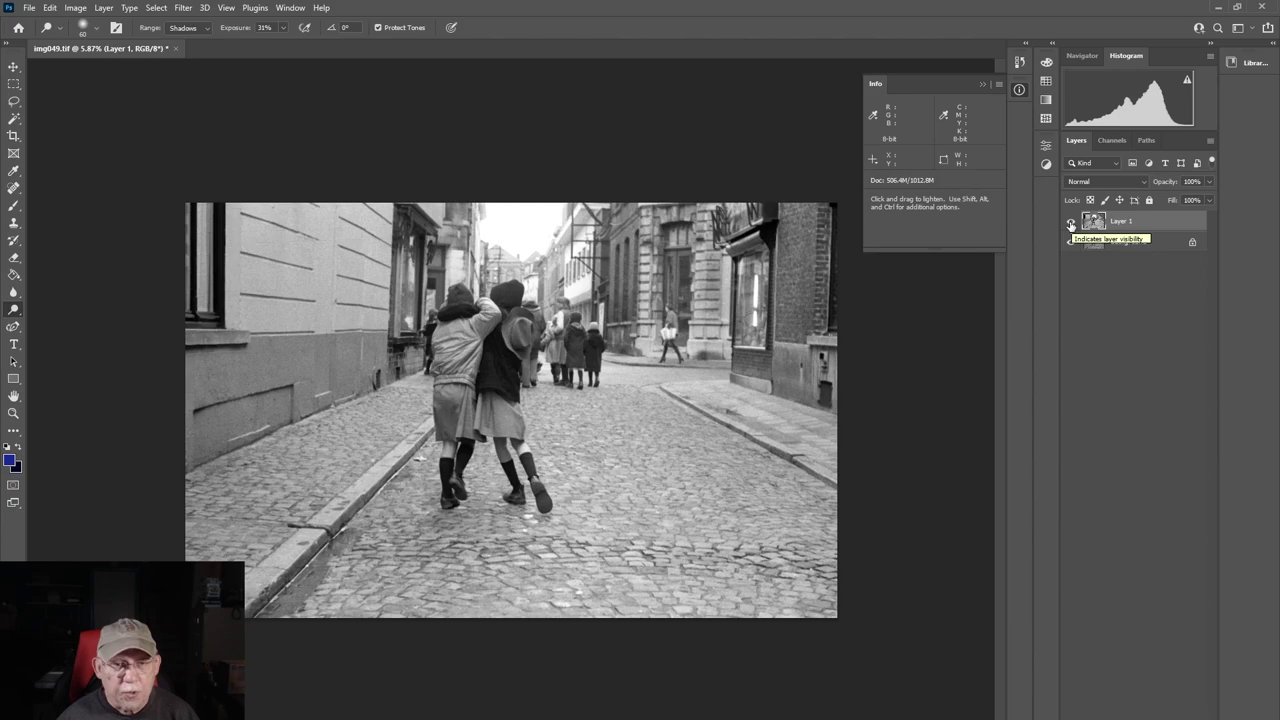
click(1070, 222)
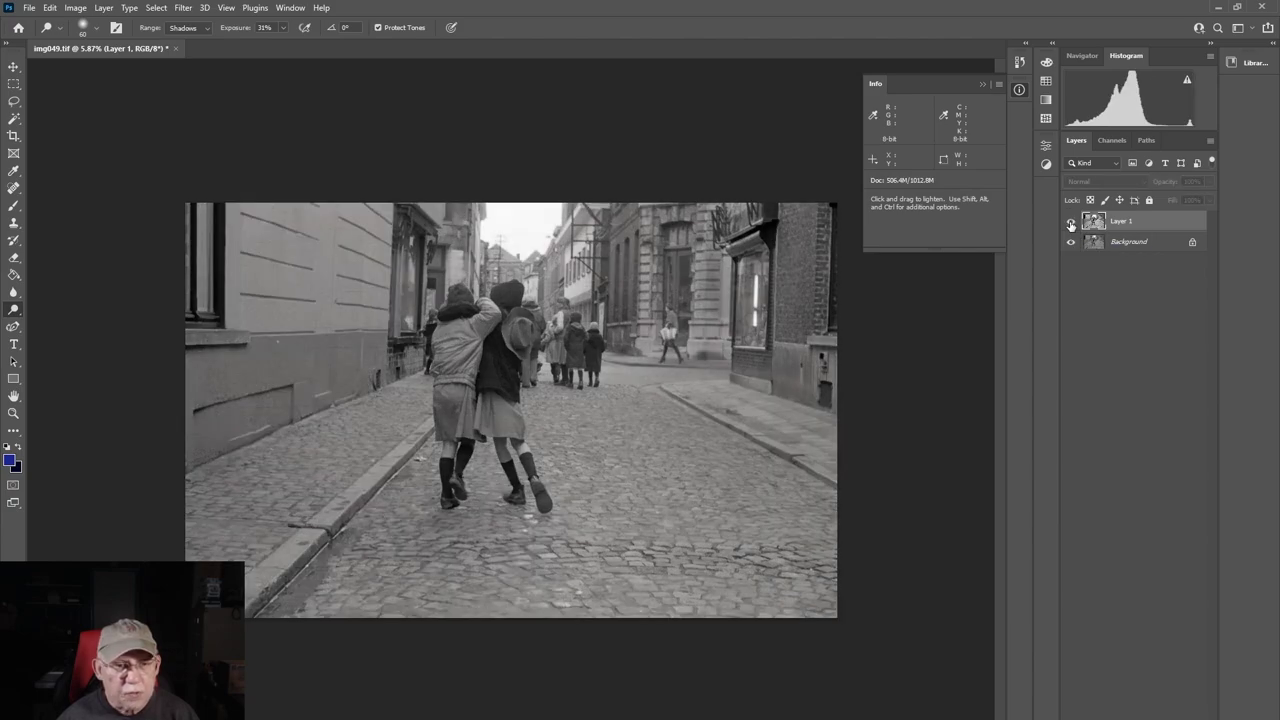
click(1070, 224)
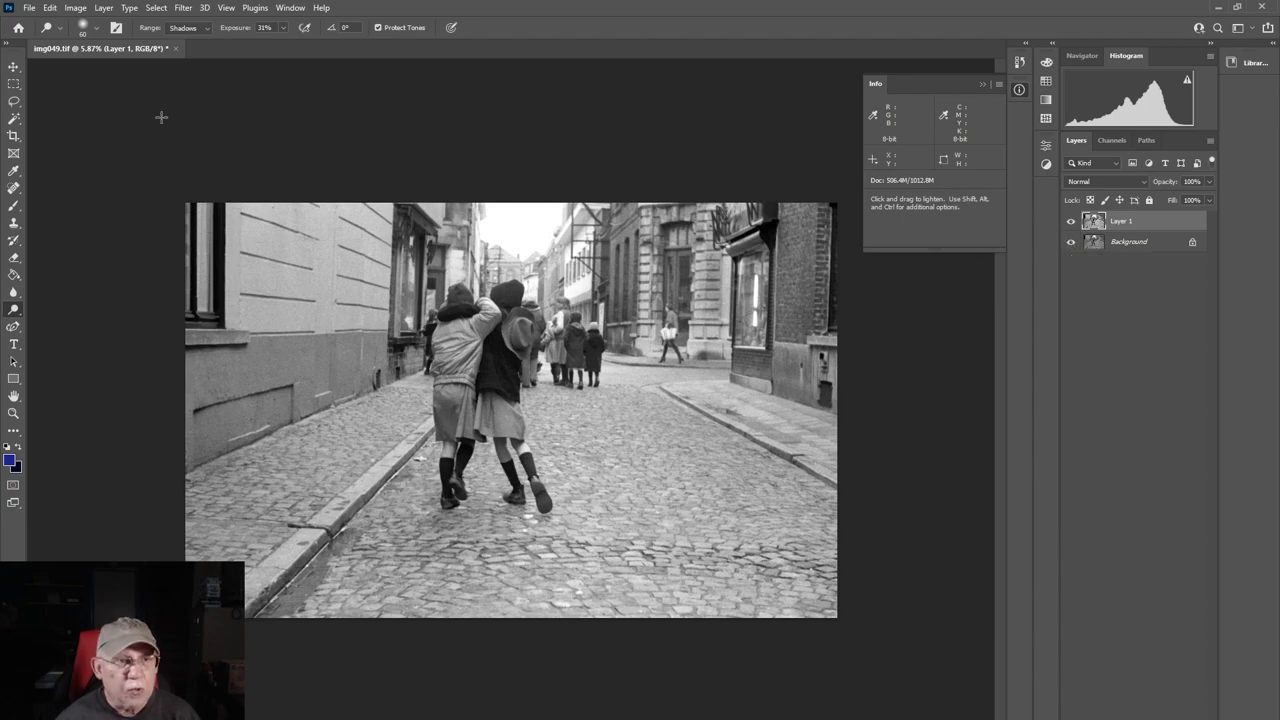
- Save the layered image as img049.psd in Photoshop format with Maximize Compatibility on, in the Scan from Paris 35mm Negatives folder
click(29, 8)
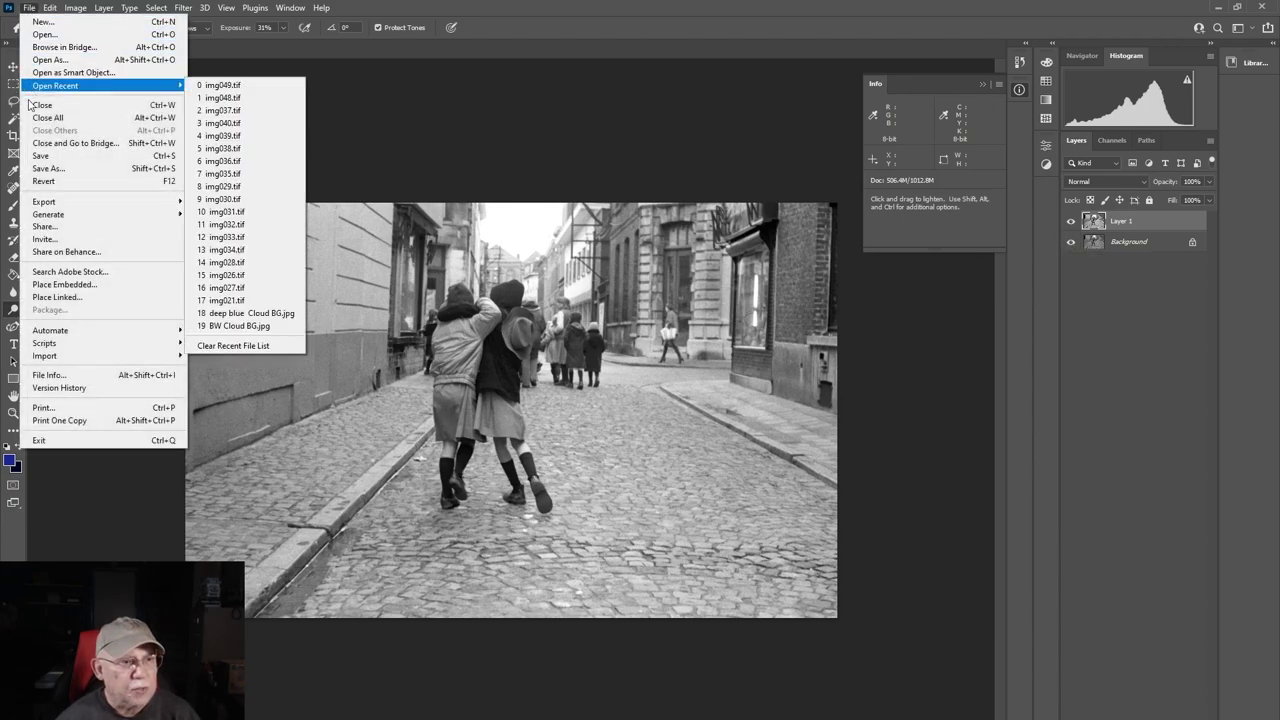
click(48, 168)
click(400, 468)
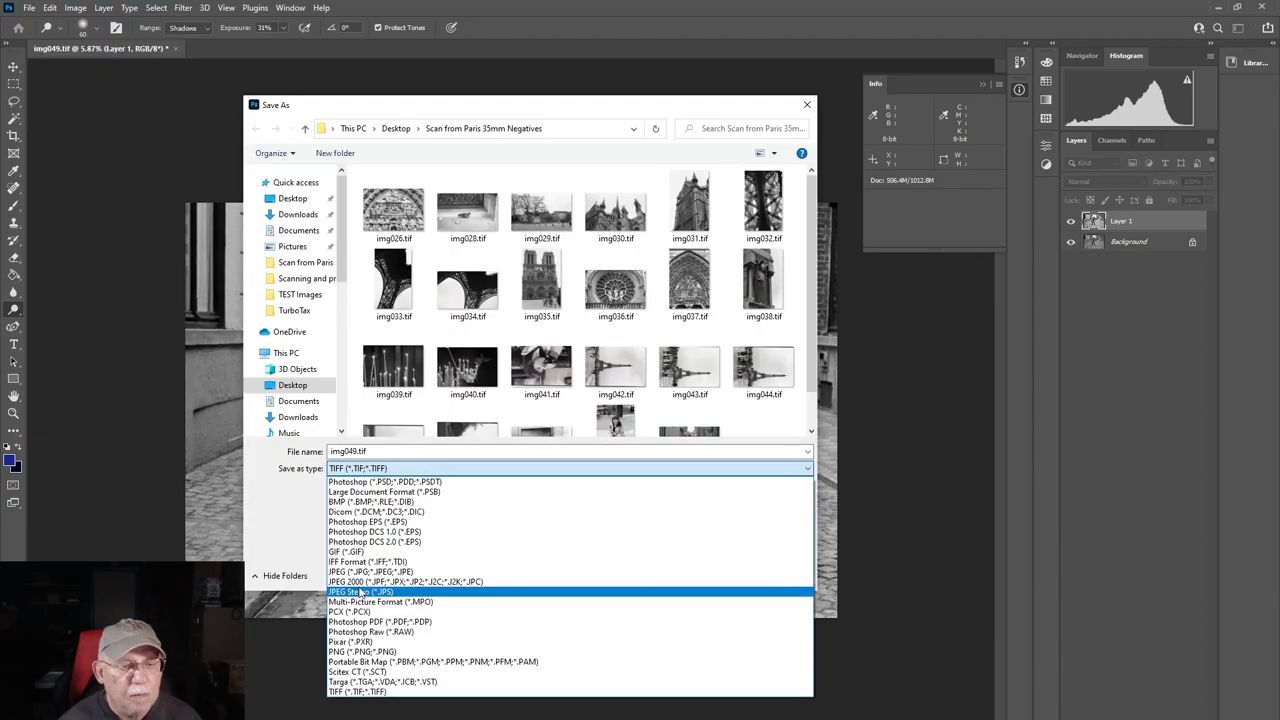
click(355, 483)
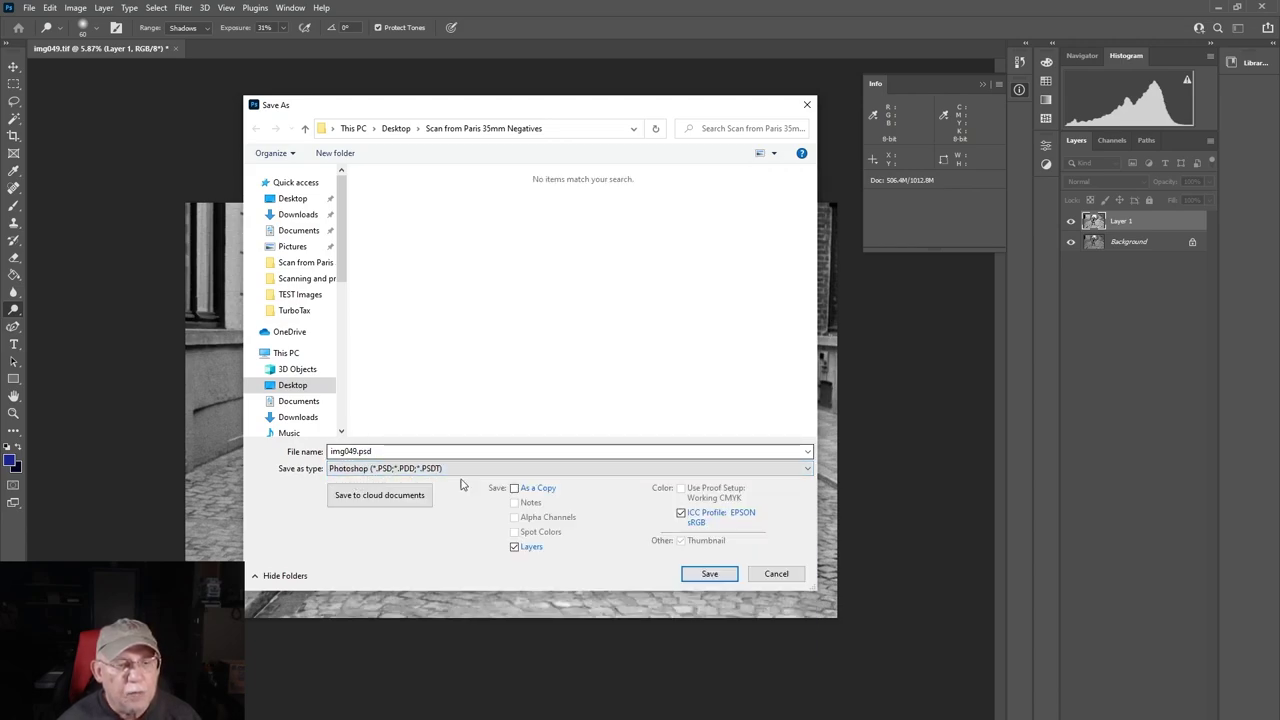
click(709, 573)
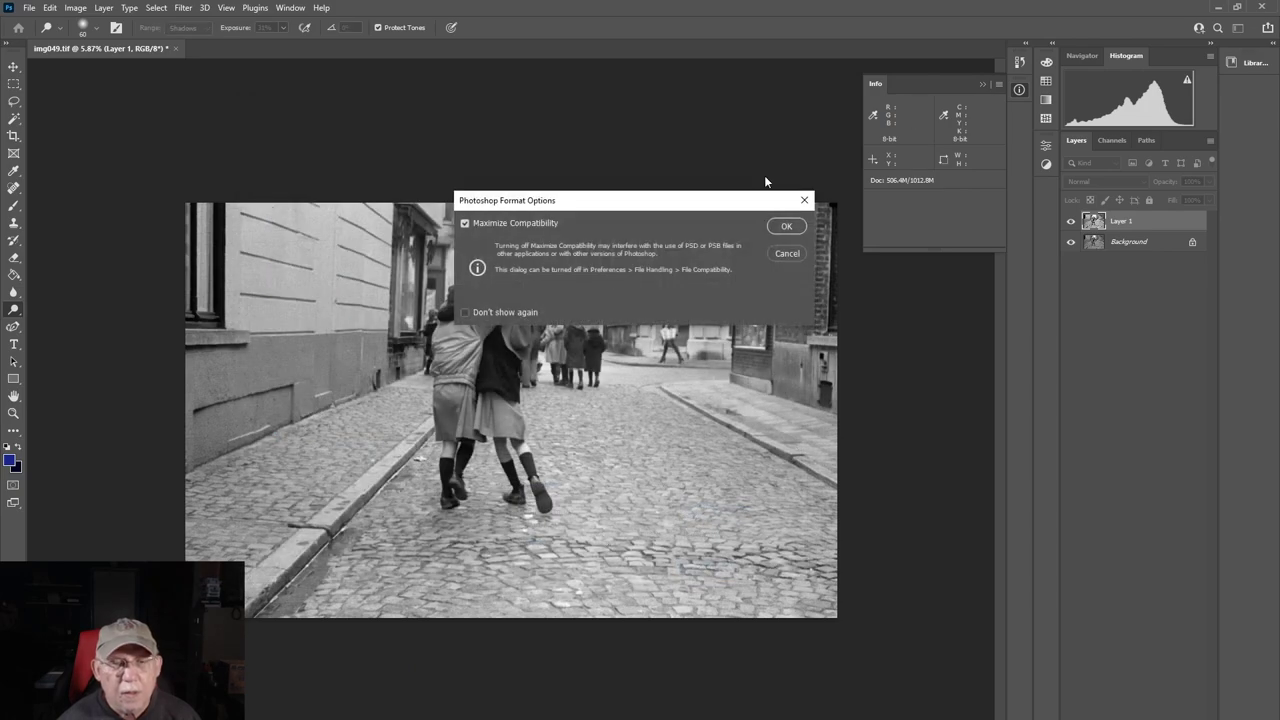
click(786, 226)
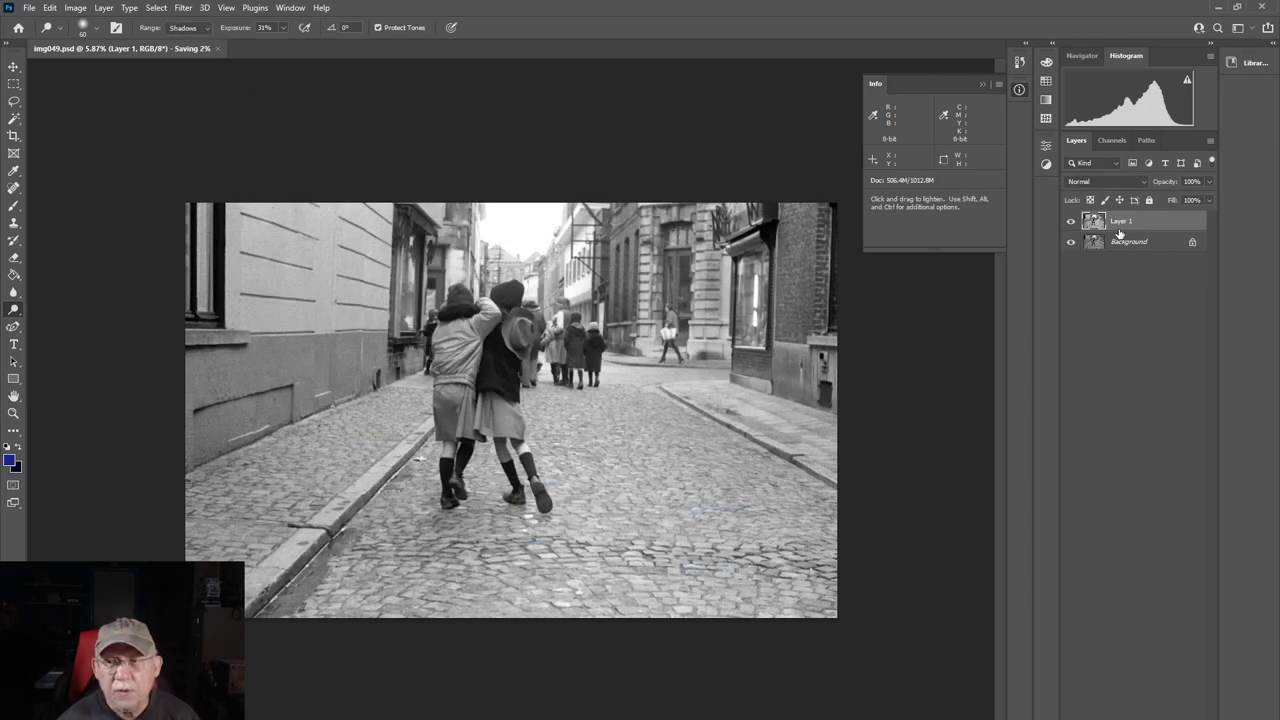